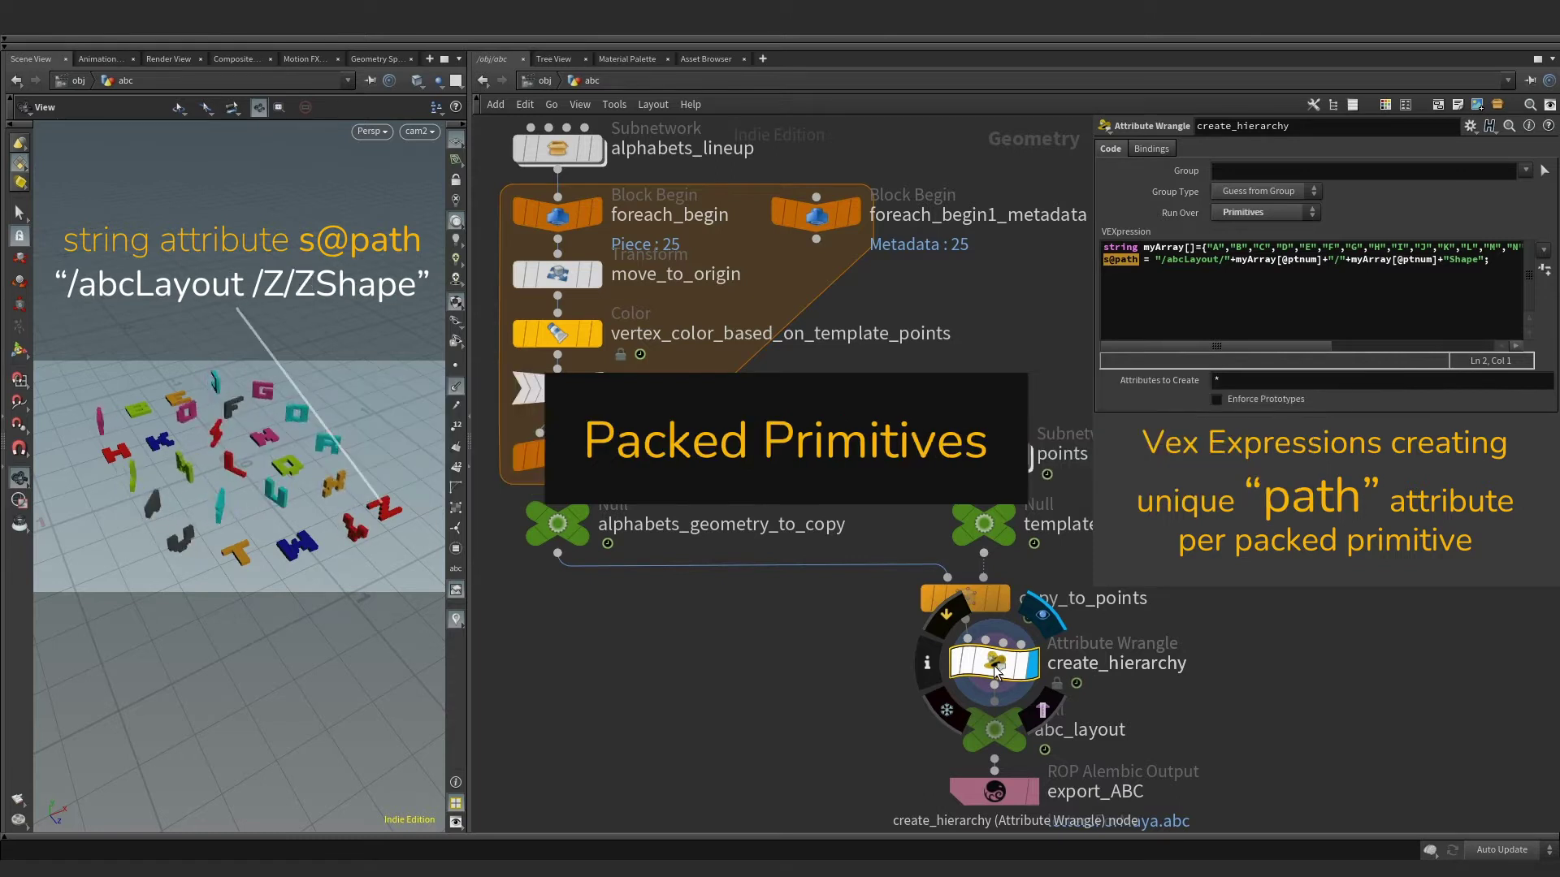
left_click(995, 791)
left_click(1139, 169)
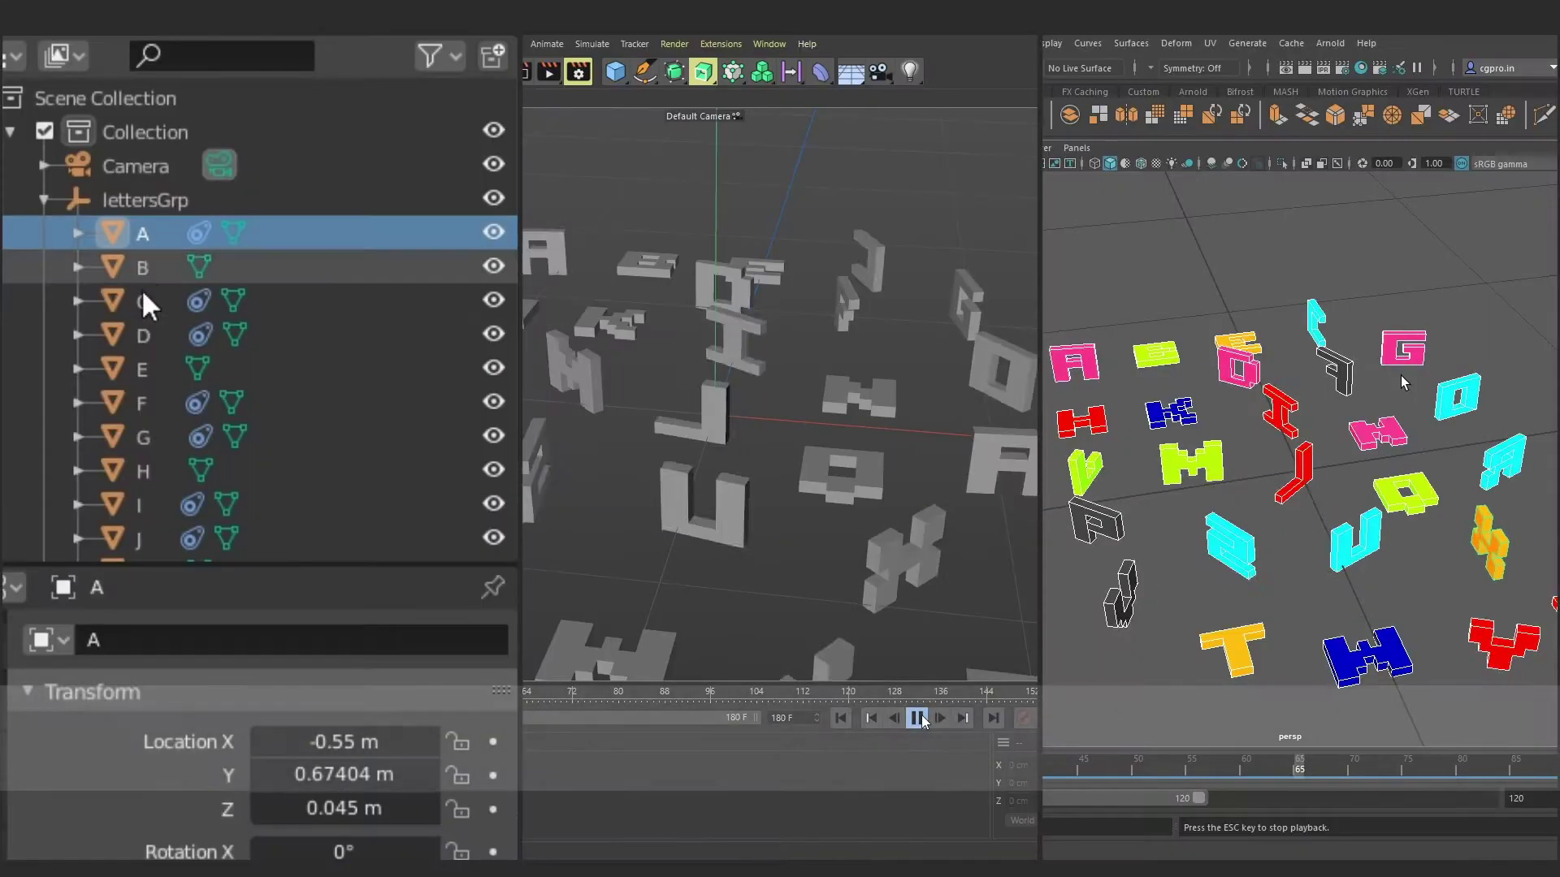
scroll(159, 341, "down", 10)
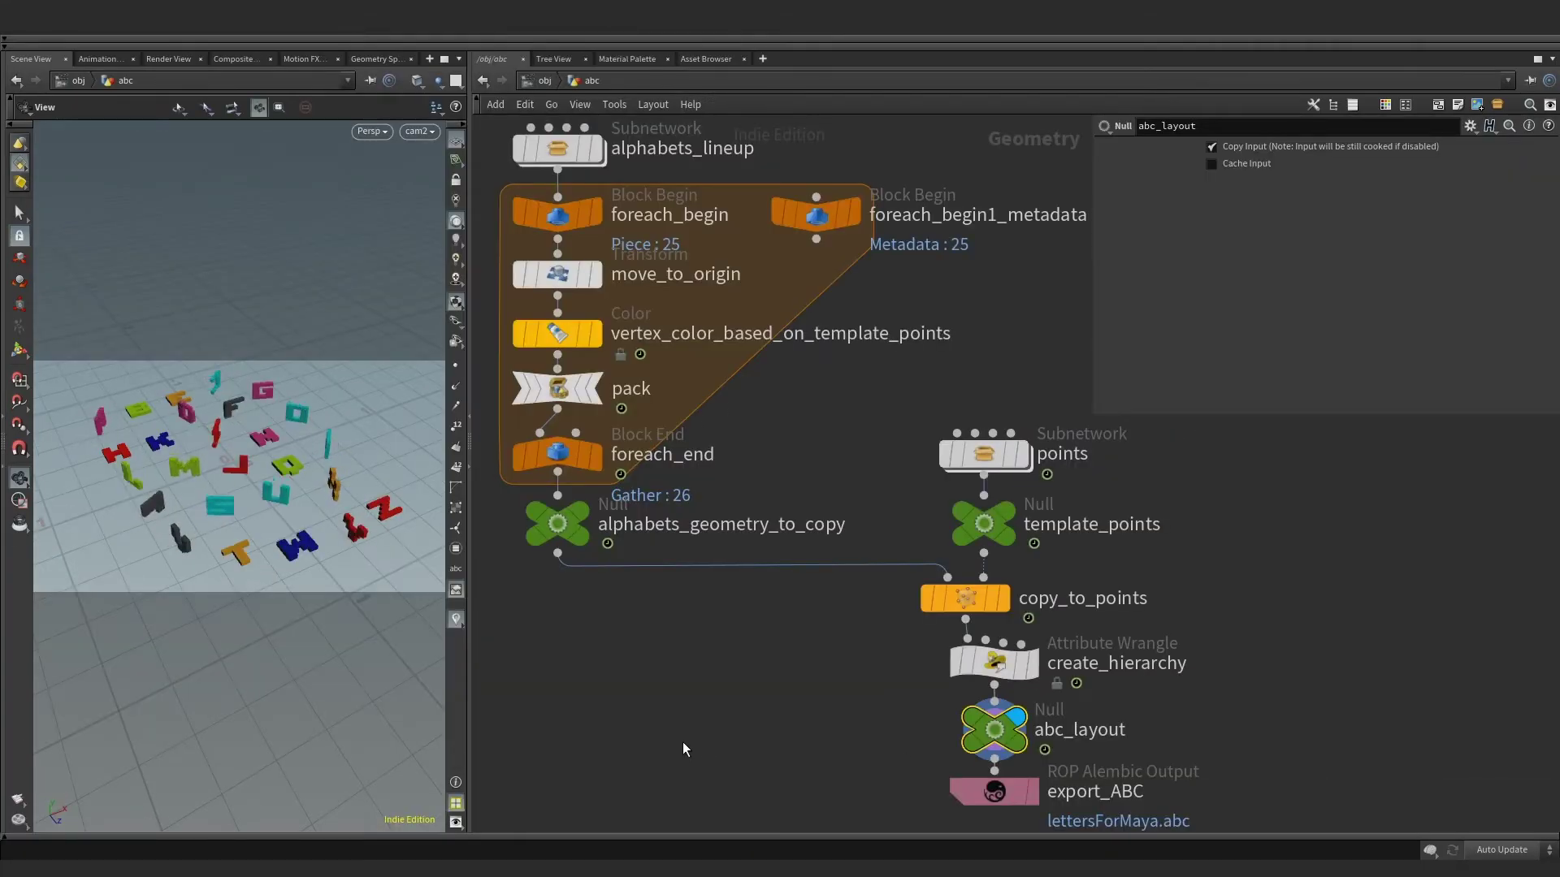
View the alphabets_lineup letters through camera cam1 and switch the viewport back to cam2.
mouse_move(1003, 735)
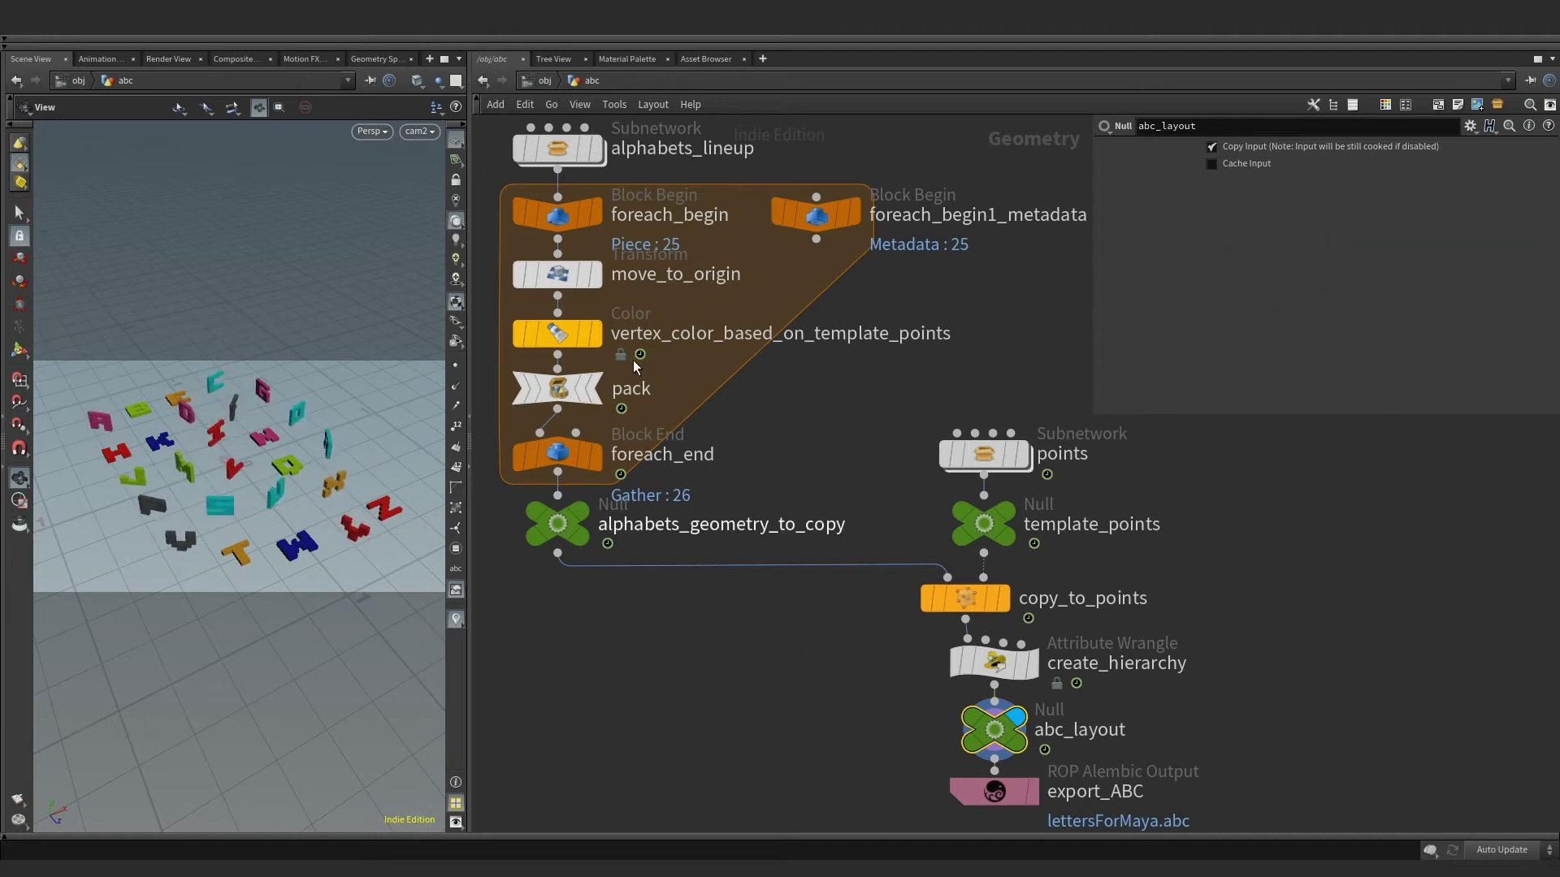
left_click(419, 131)
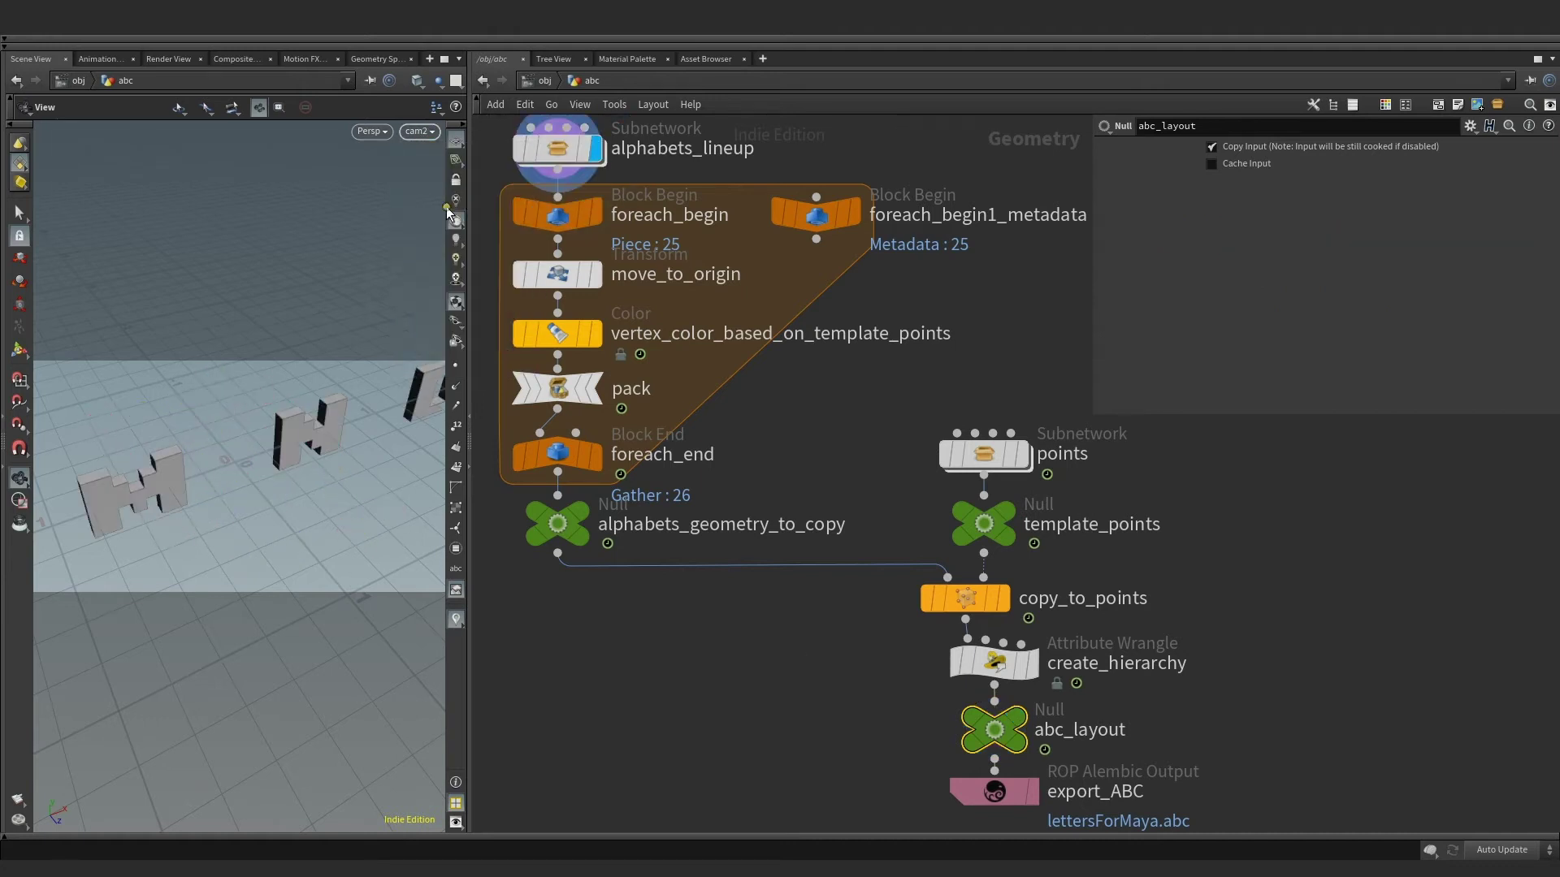
left_click(434, 156)
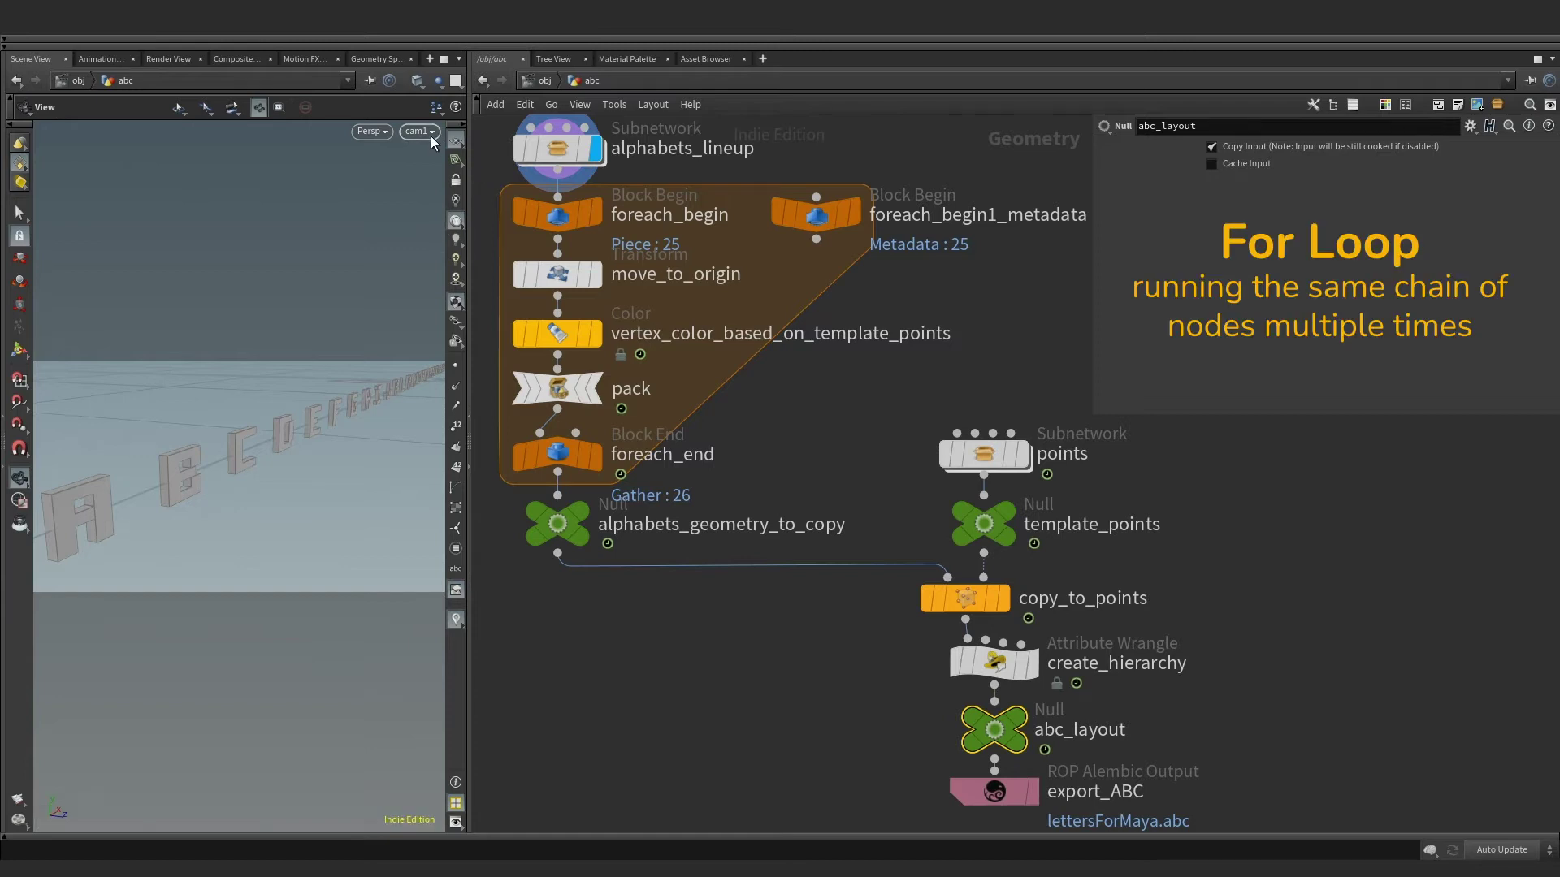
left_click(430, 135)
left_click(451, 224)
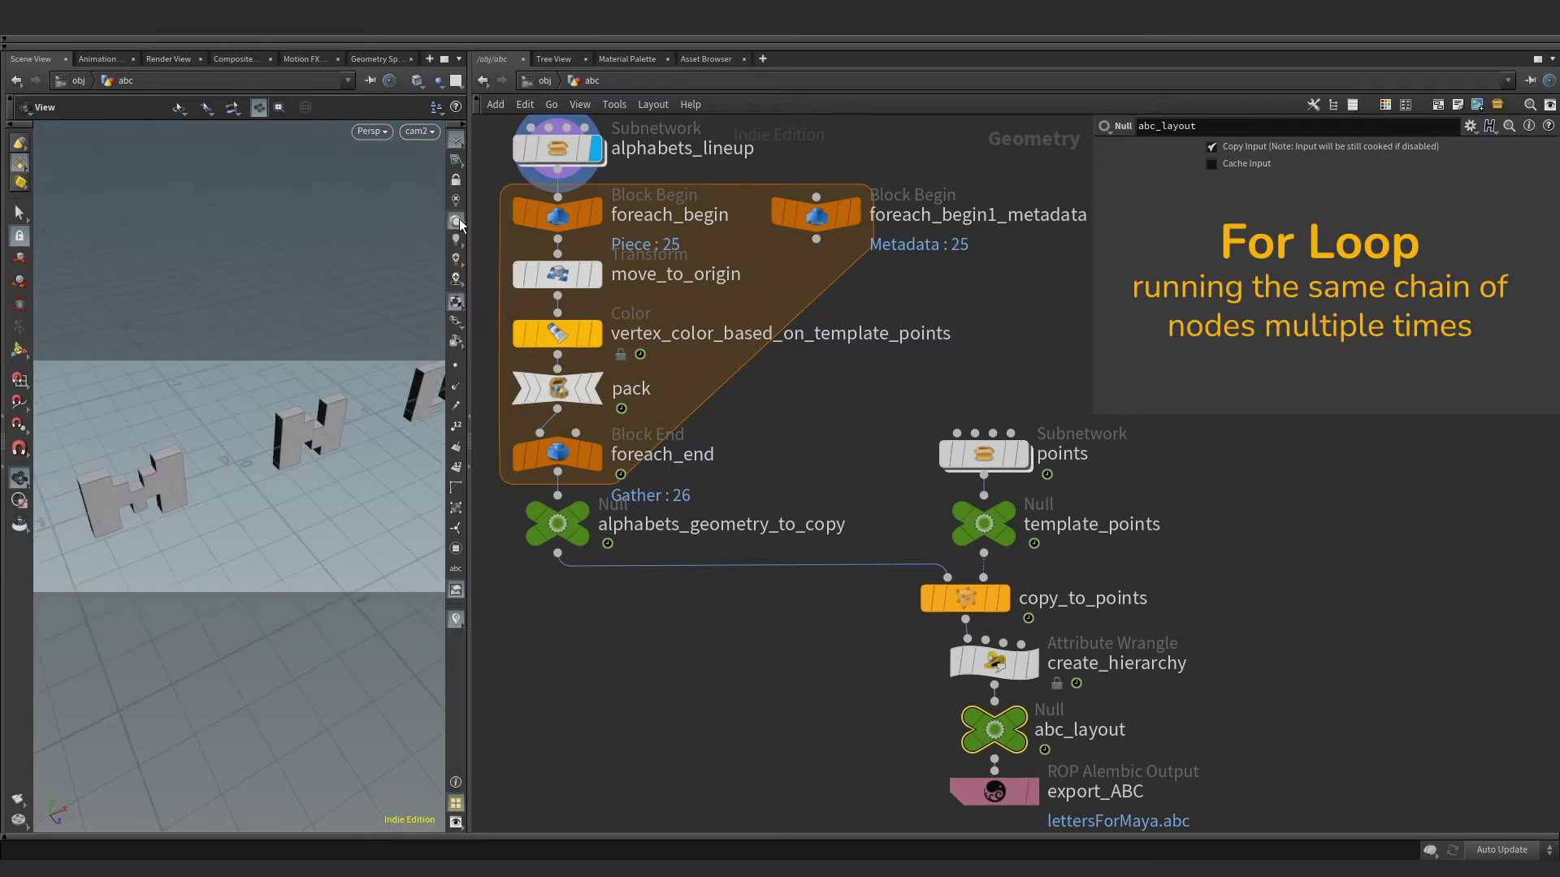
mouse_move(584, 246)
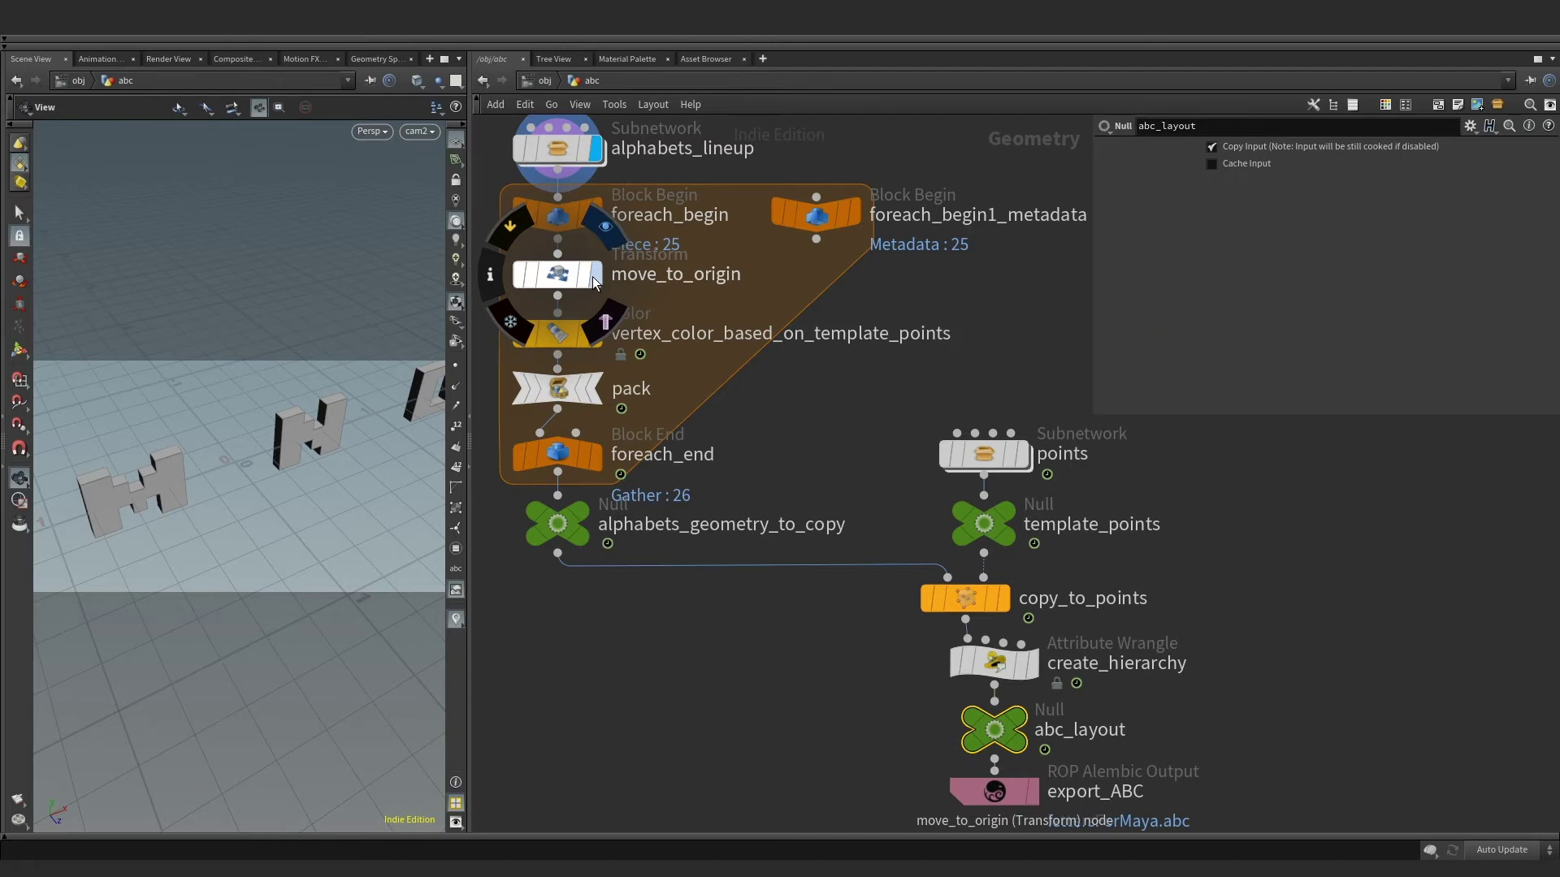
Display the move_to_origin node and then the vertex_color_based_on_template_points node, examining the parameters of each.
left_click(594, 276)
left_click(566, 279)
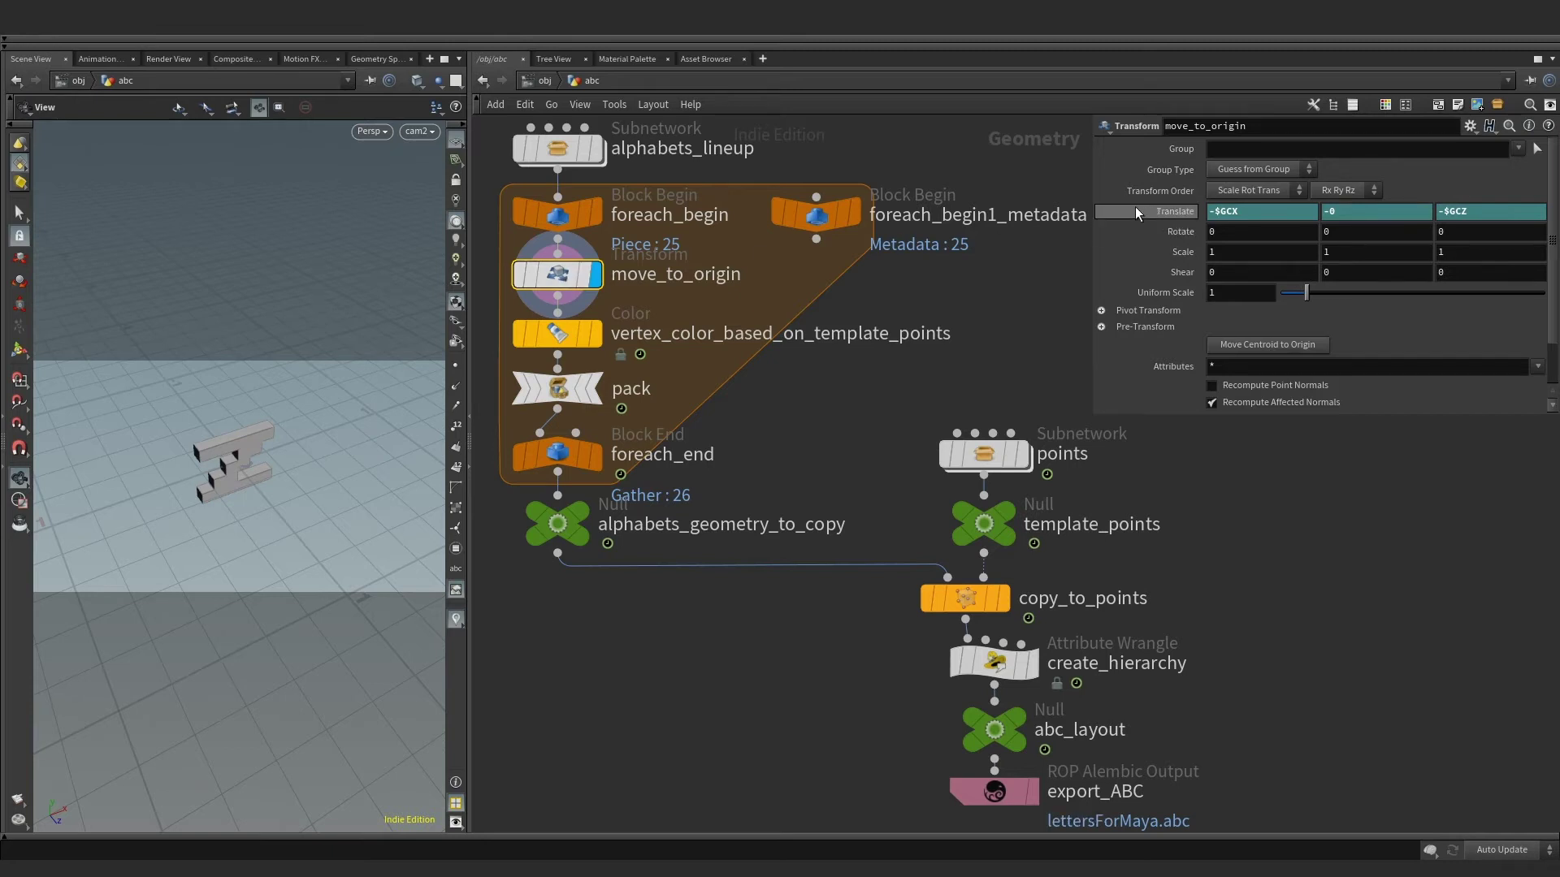
left_click(592, 334)
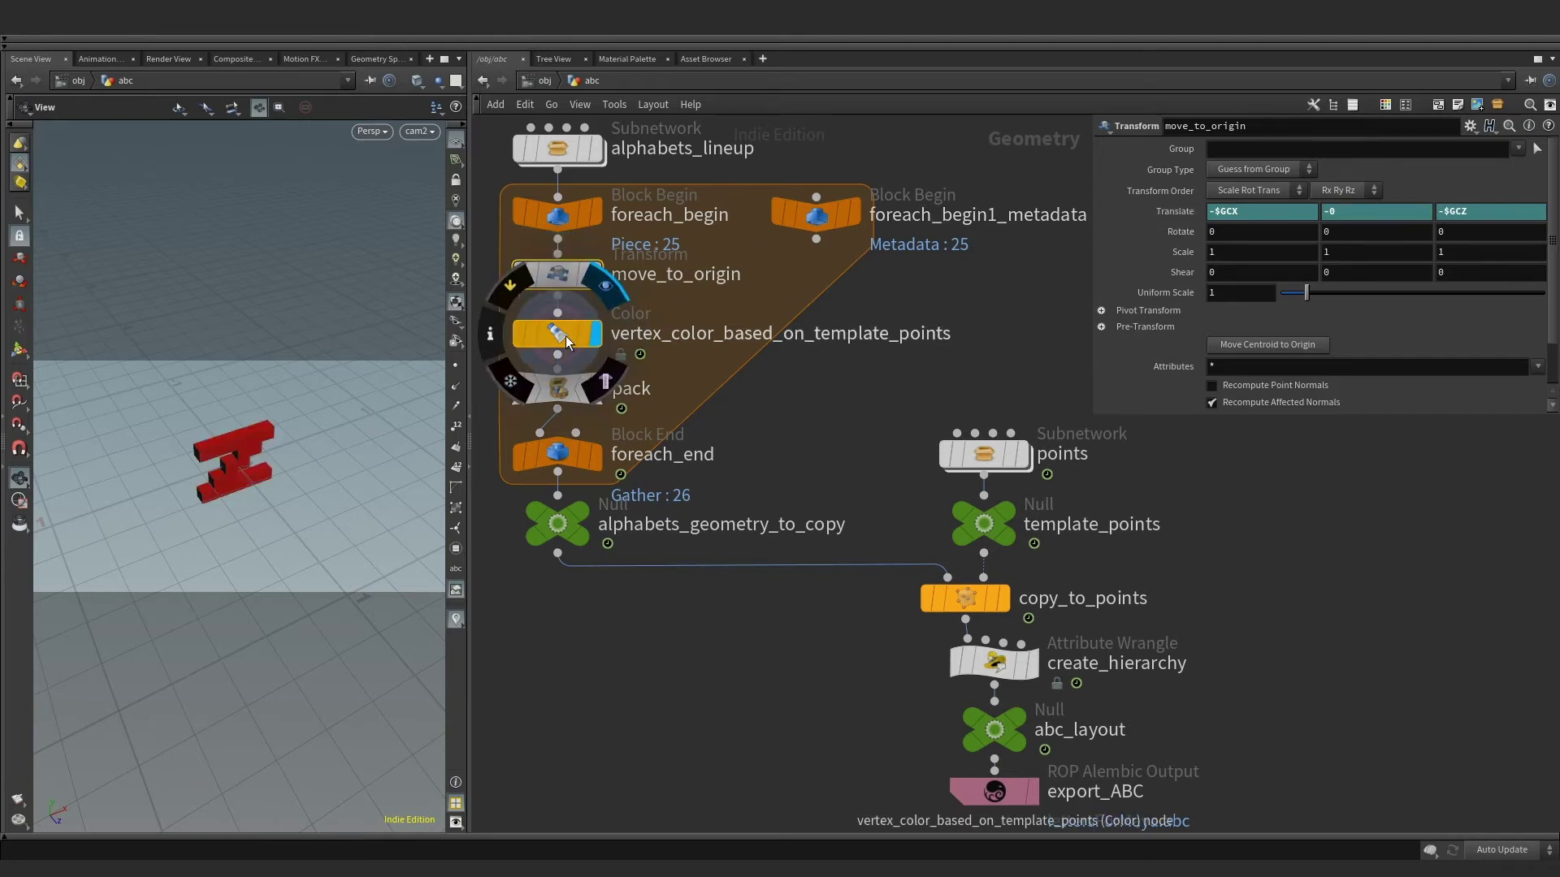
left_click(565, 334)
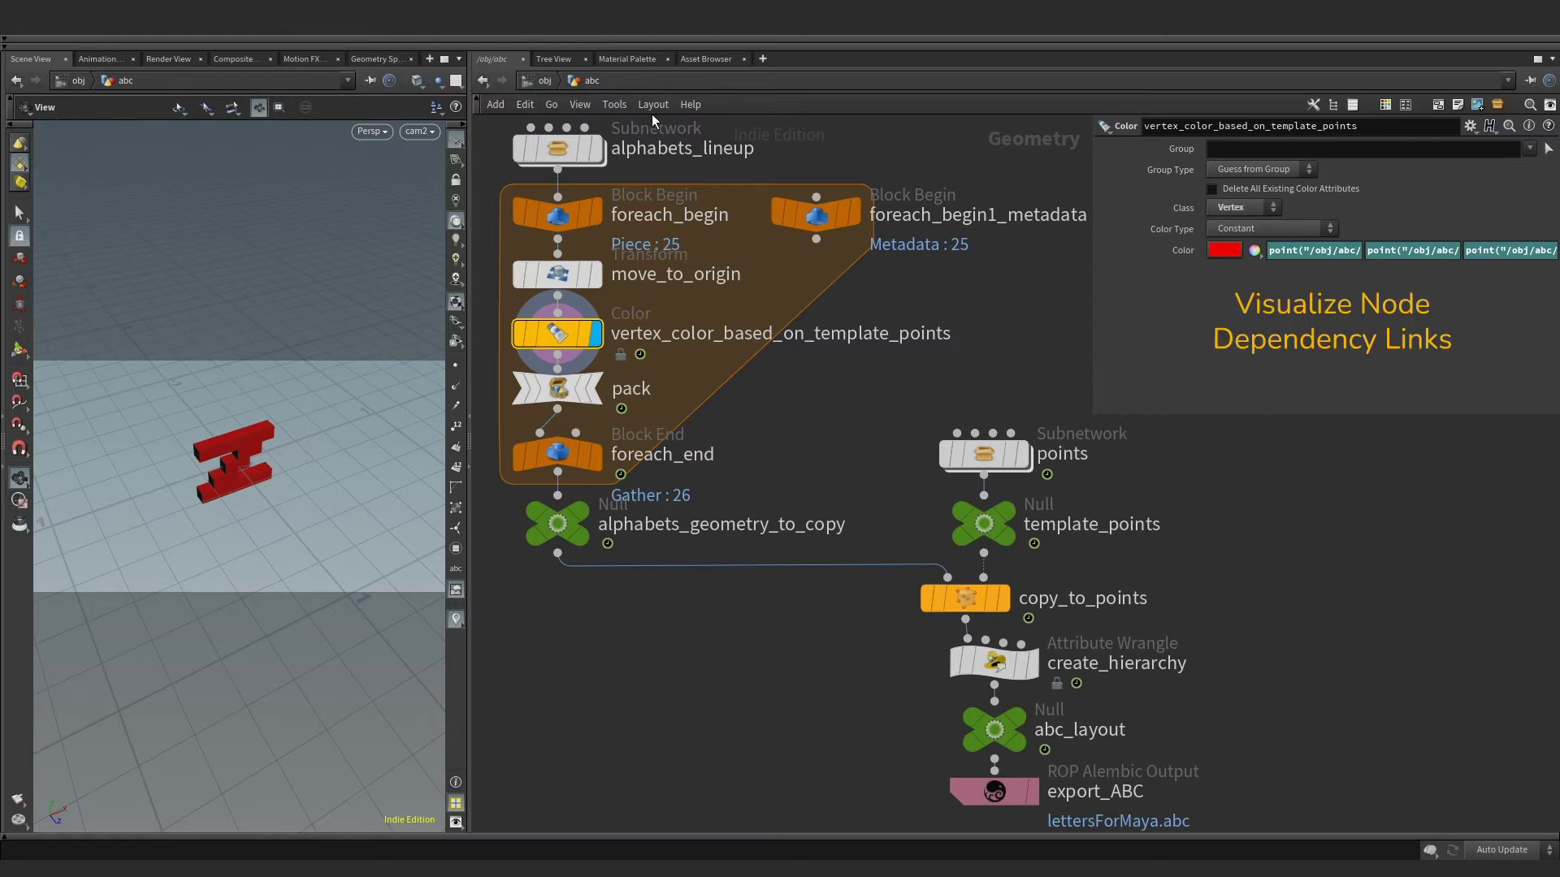
Show the dependency links for the selected color node in the network, then hide them again.
left_click(579, 104)
left_click(625, 324)
left_click(579, 104)
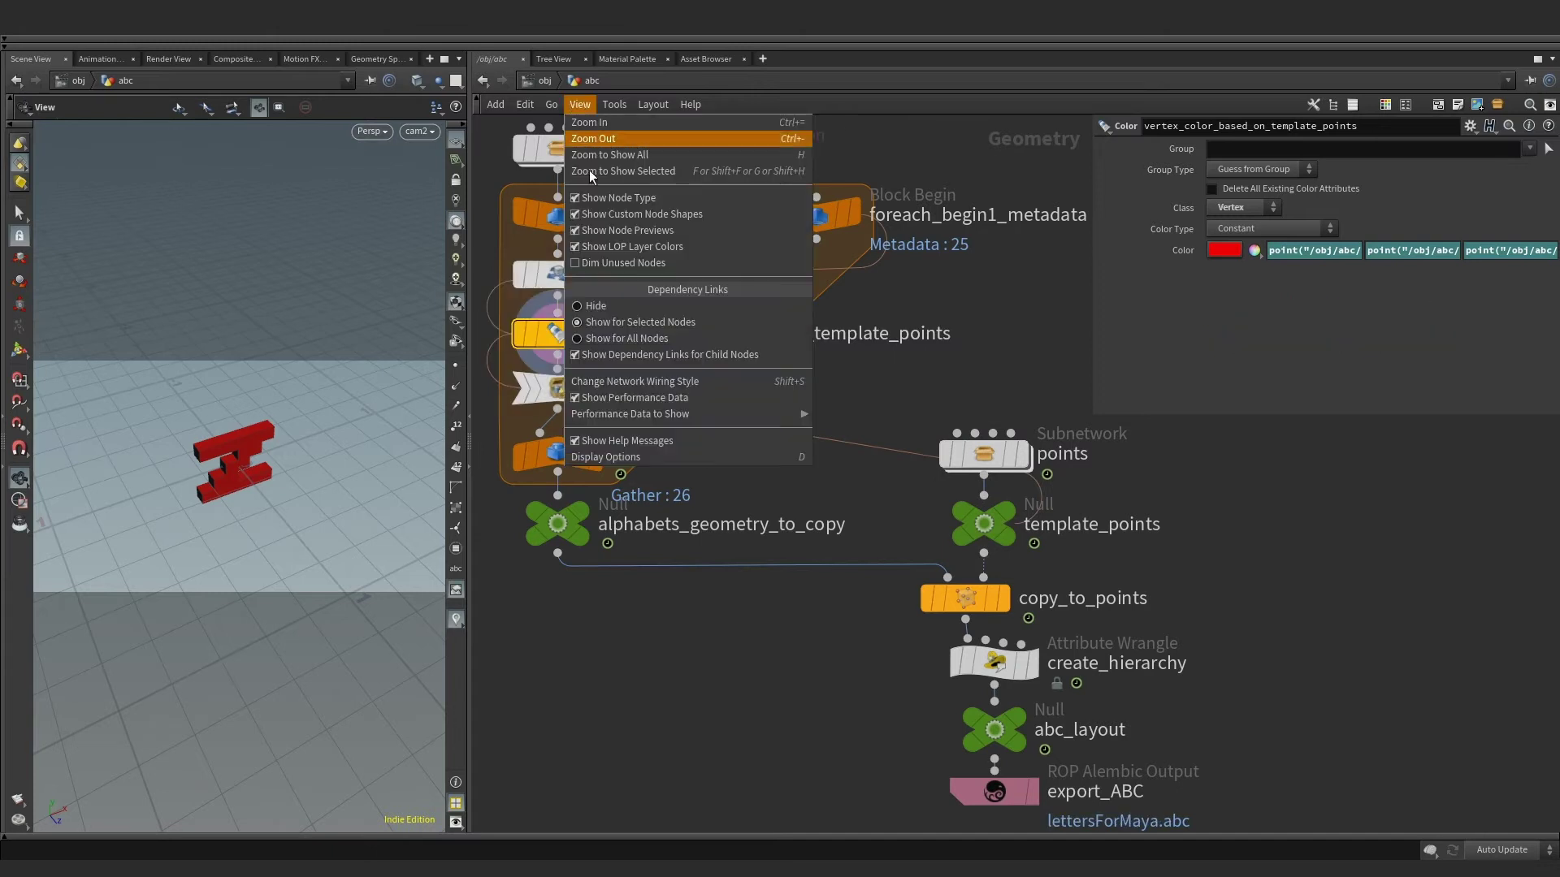
left_click(605, 306)
Try the Point class on the vertex_color_based_on_template_points node and return it to Vertex.
left_click(1239, 208)
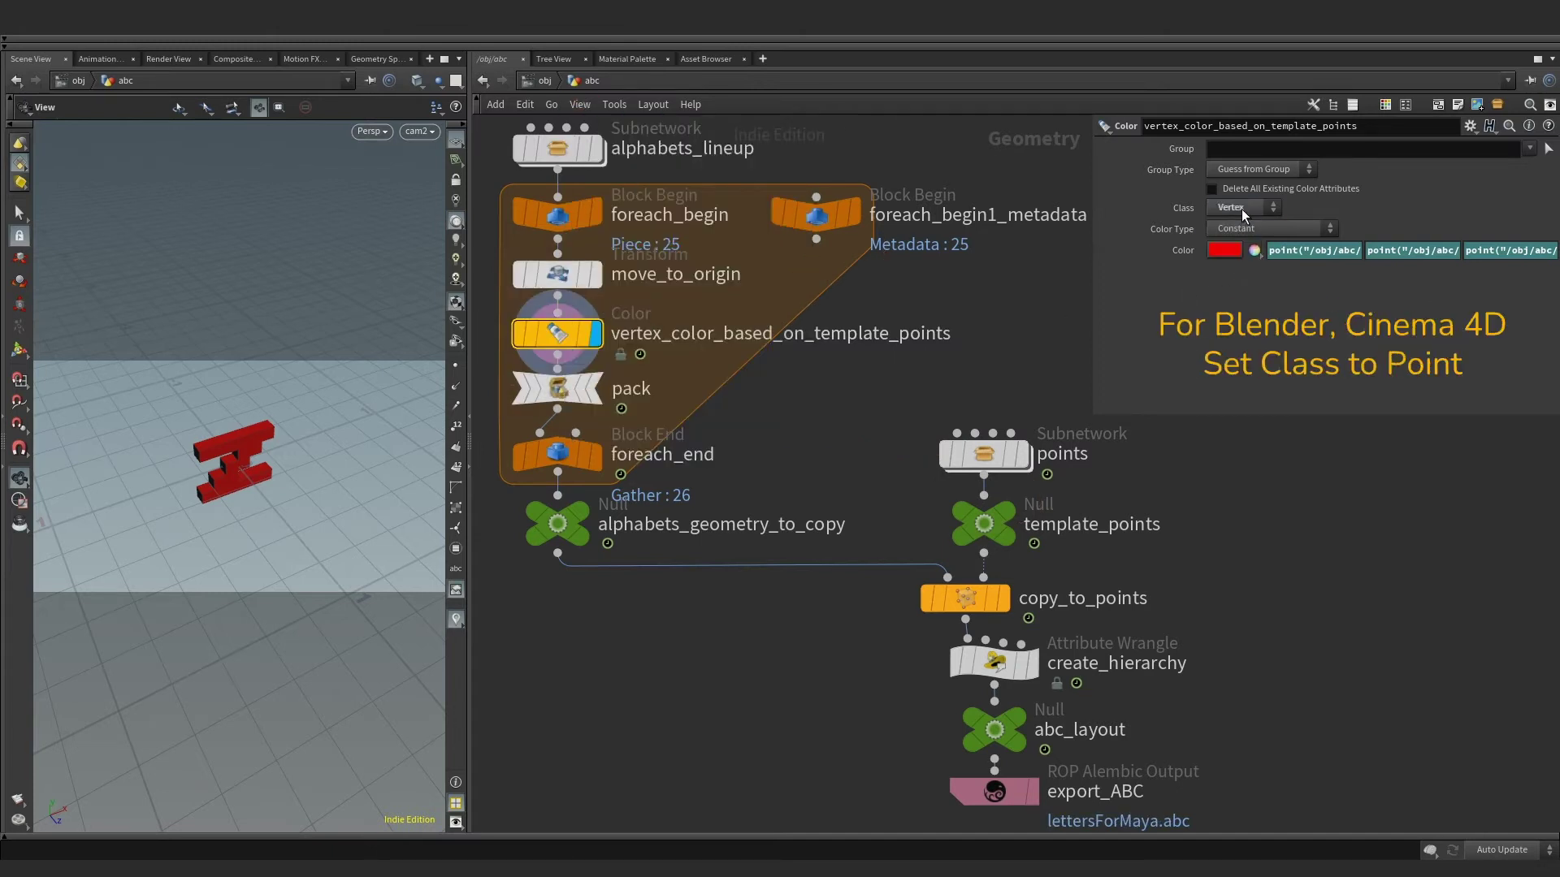
left_click(1240, 257)
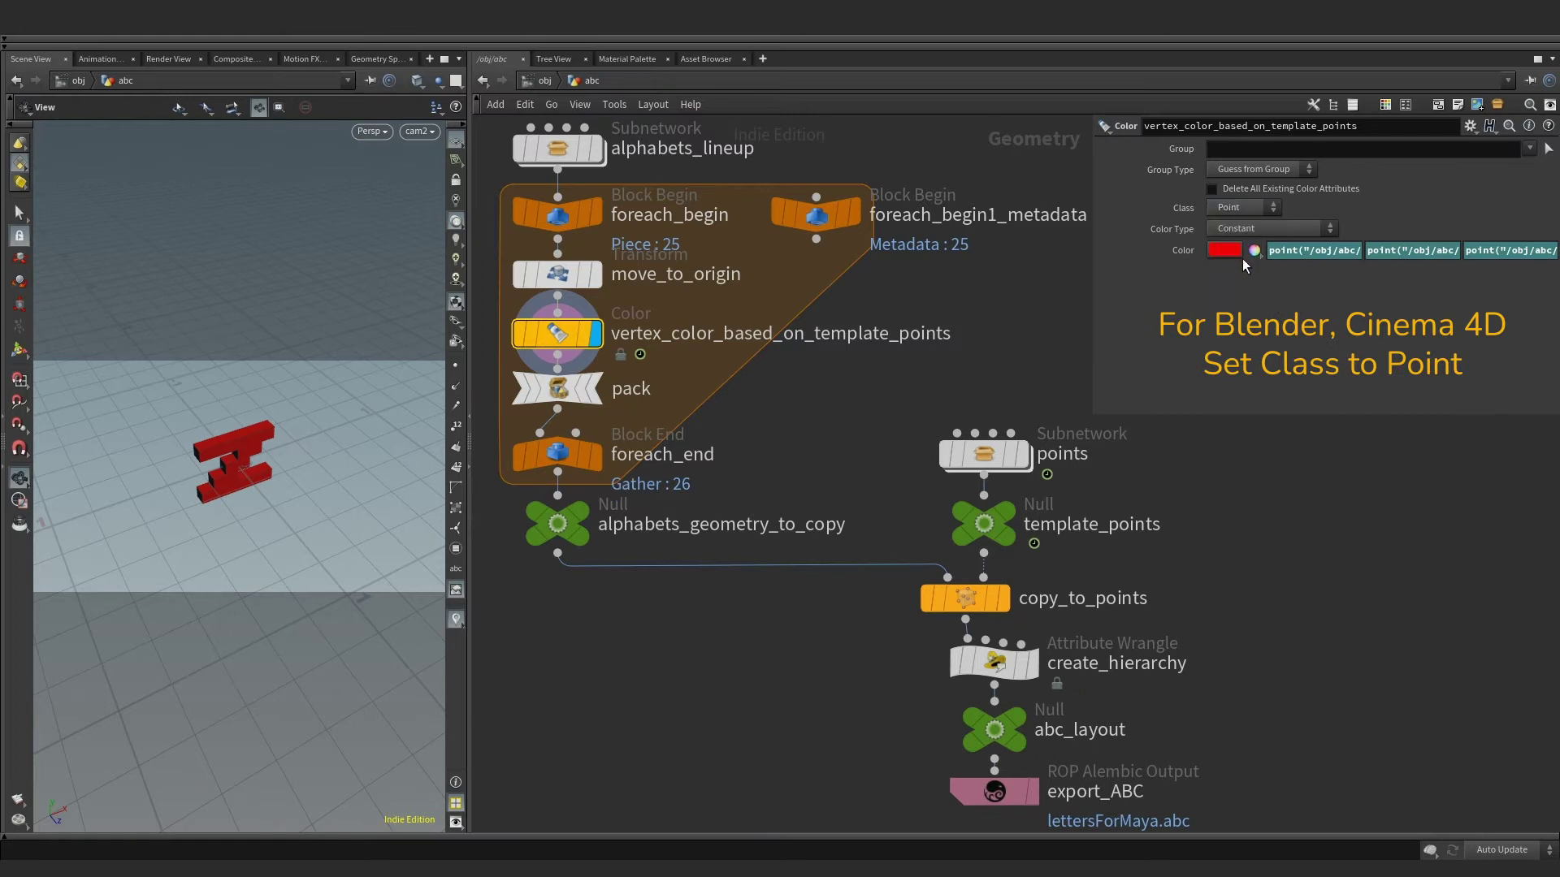
left_click(1240, 273)
Select the pack node and examine its node information for the packed geometry, then close the information window.
left_click(567, 389)
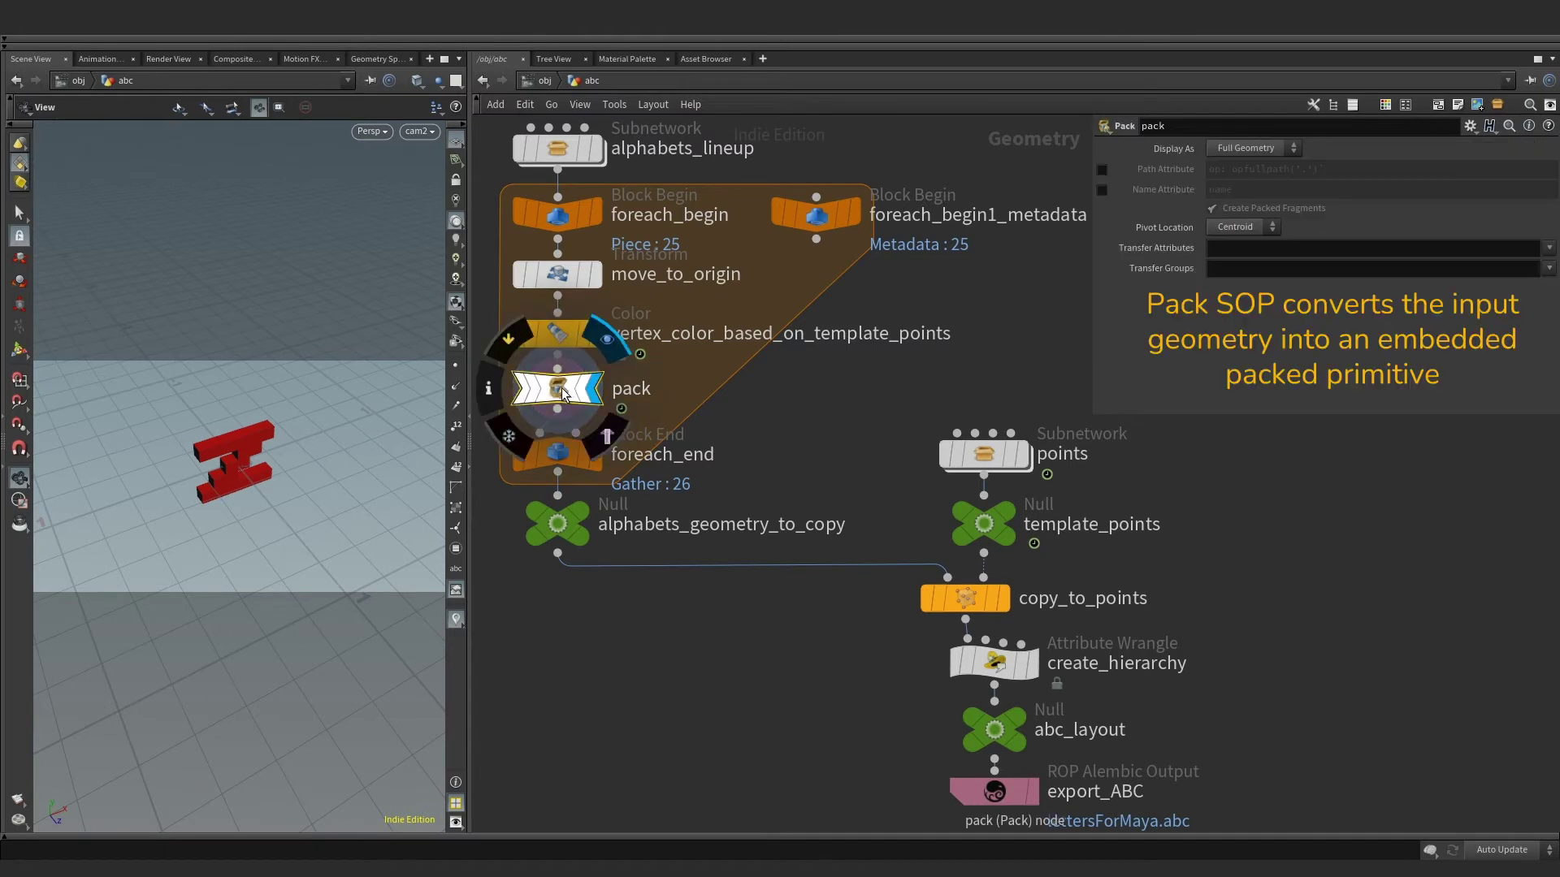
left_click(490, 391)
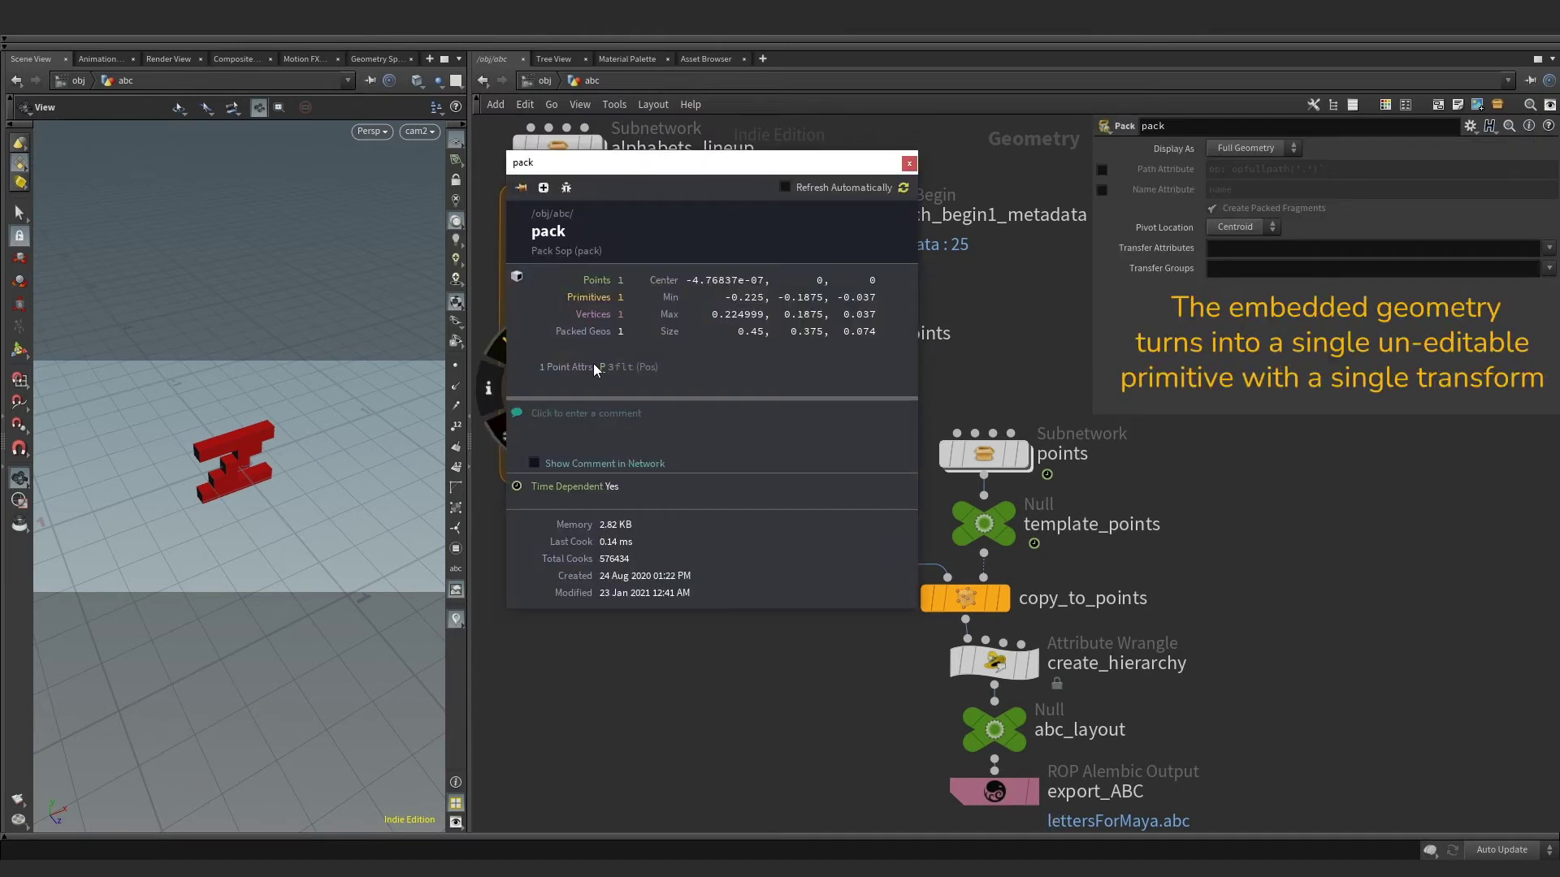
left_click(909, 163)
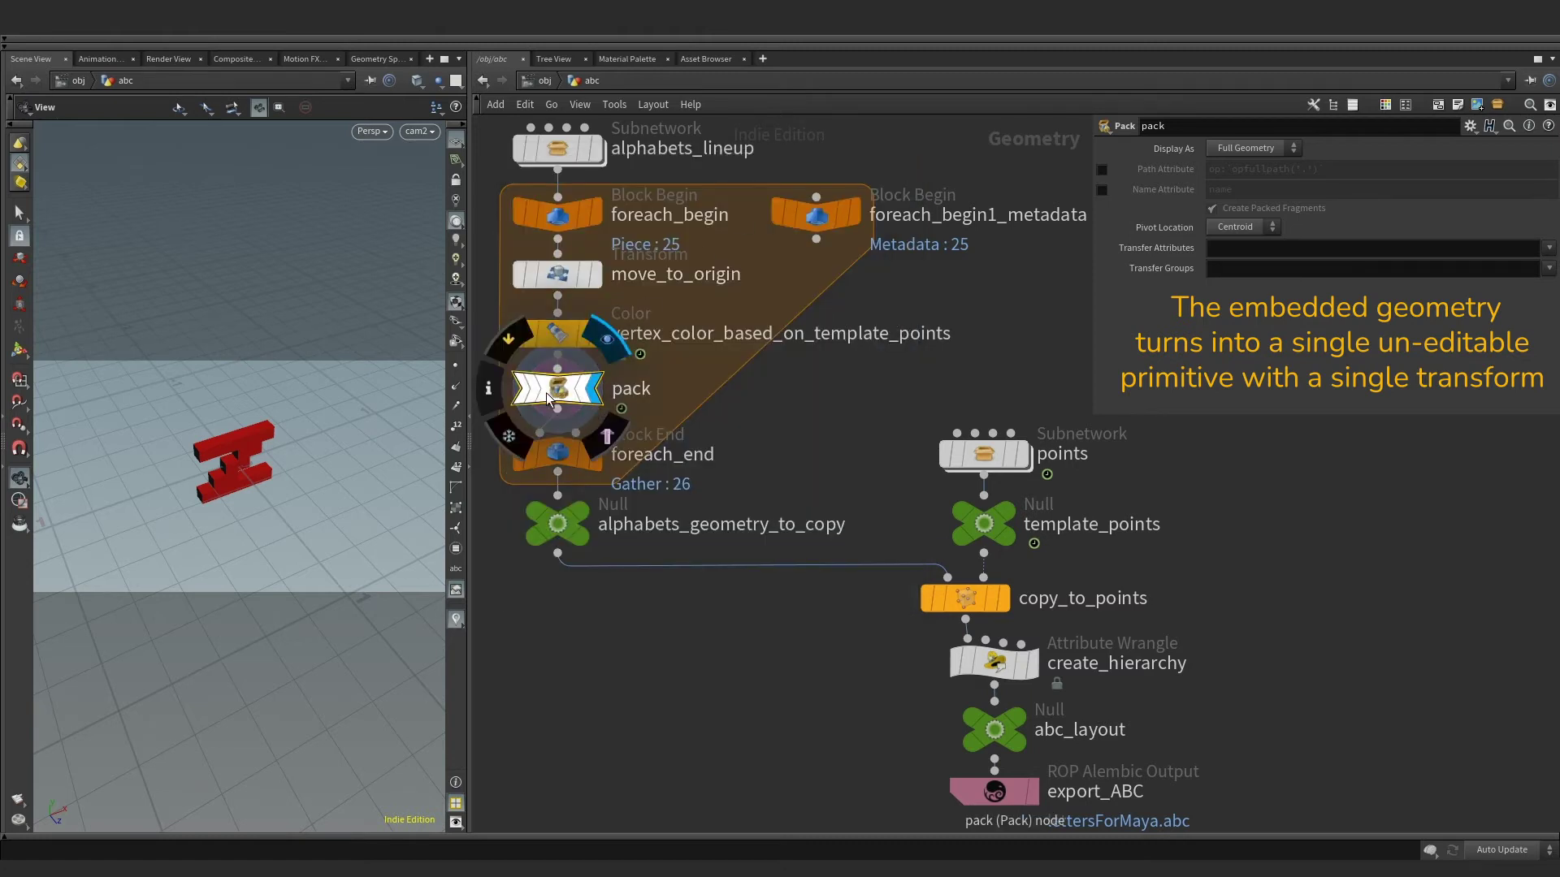
Display the alphabets_geometry_to_copy null and check its point and packed geometry information.
left_click(580, 517)
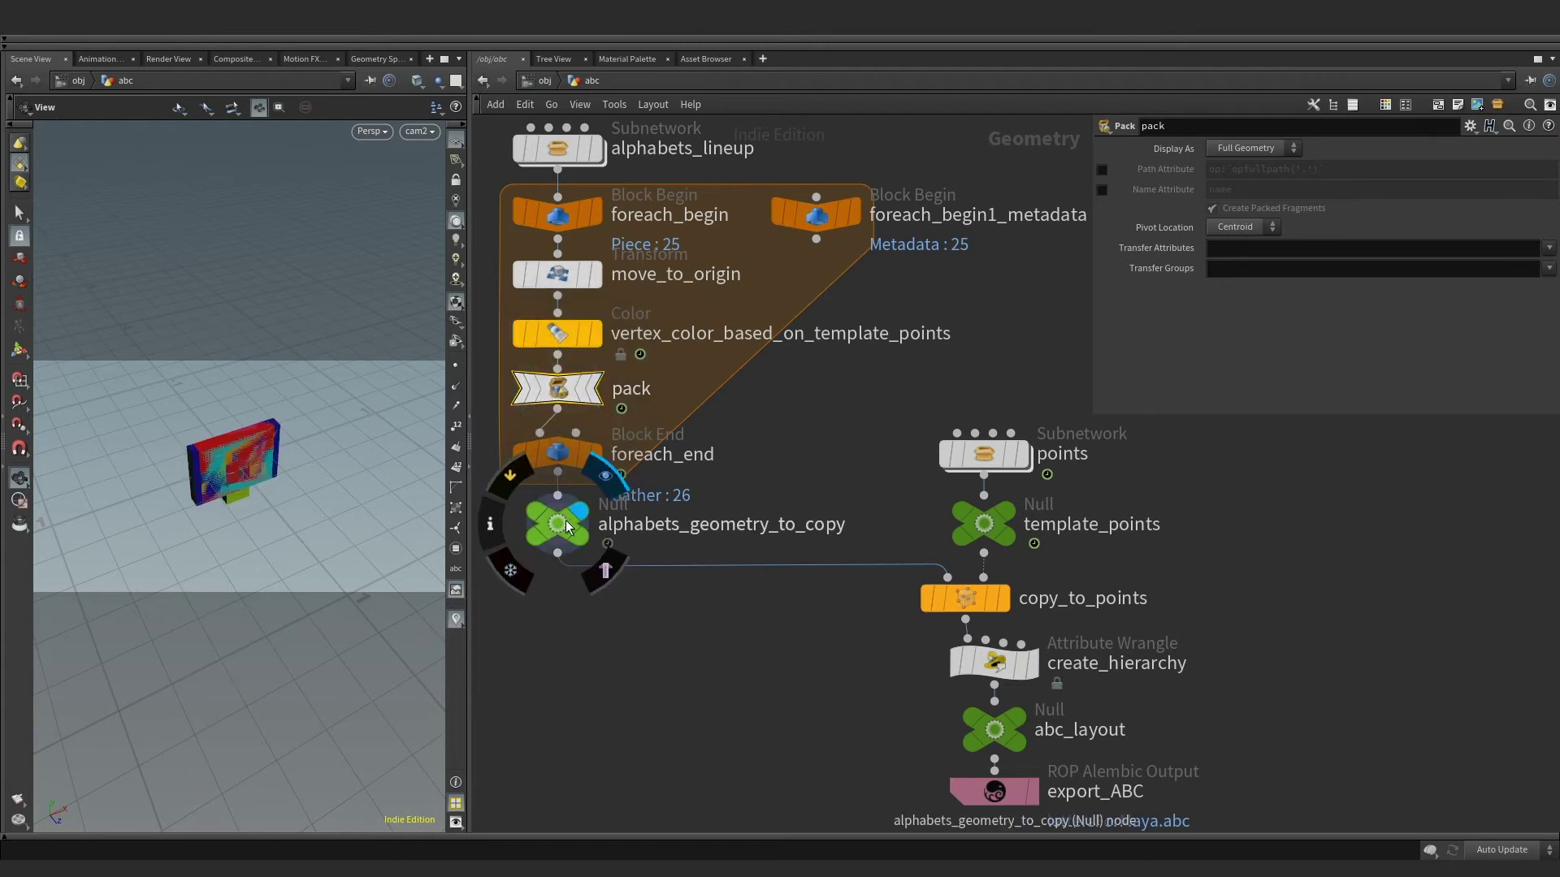
left_click(487, 528)
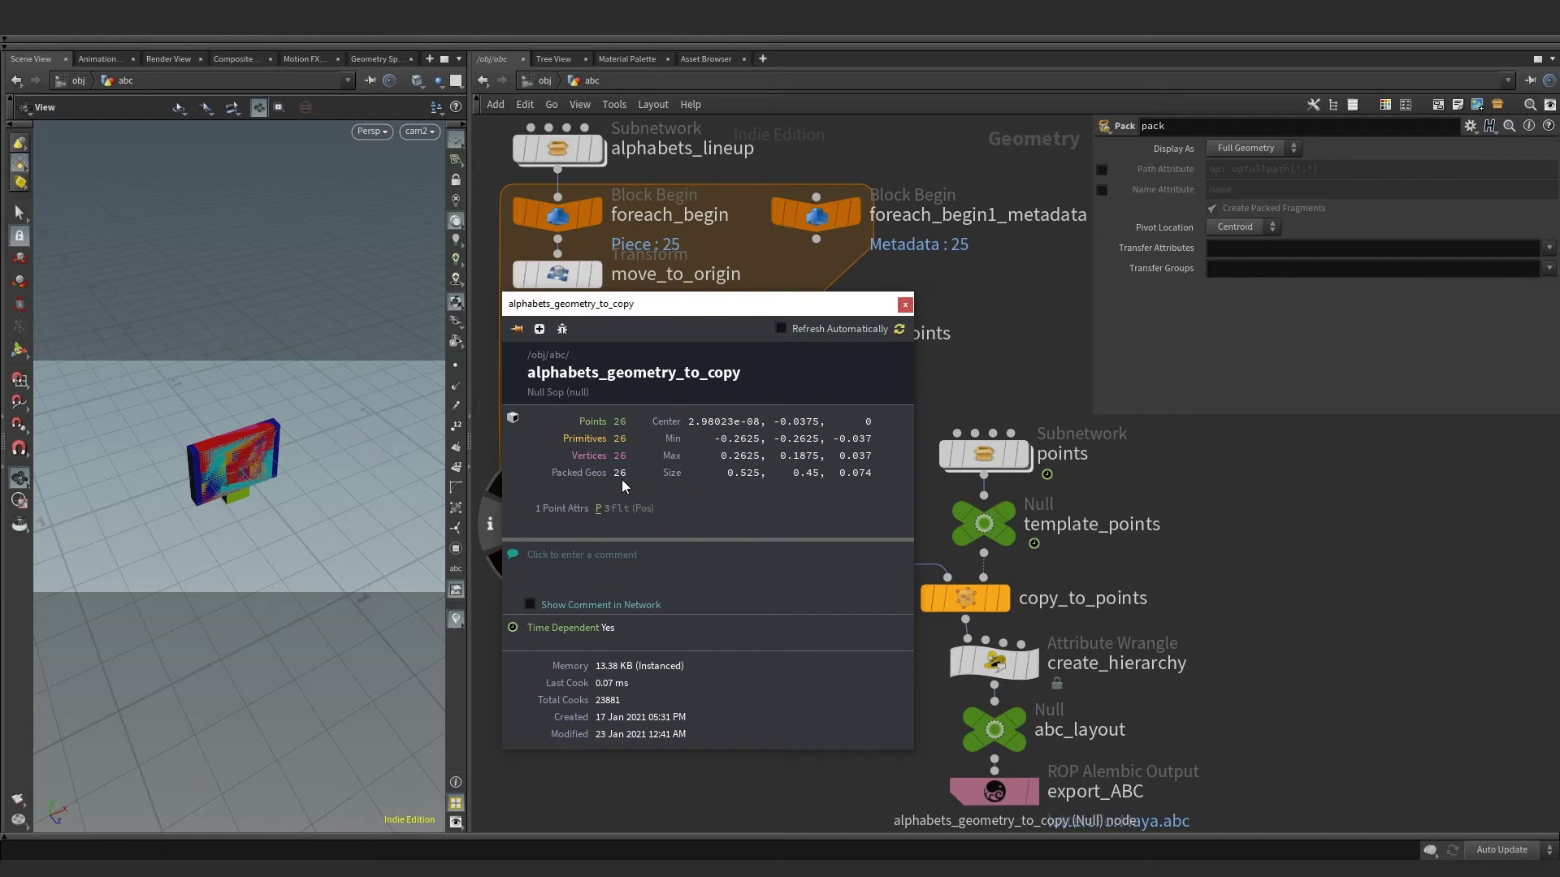
left_click(904, 304)
Scrub the Single Pass value of the foreach_end node to preview the individual letter iterations.
left_click(594, 455)
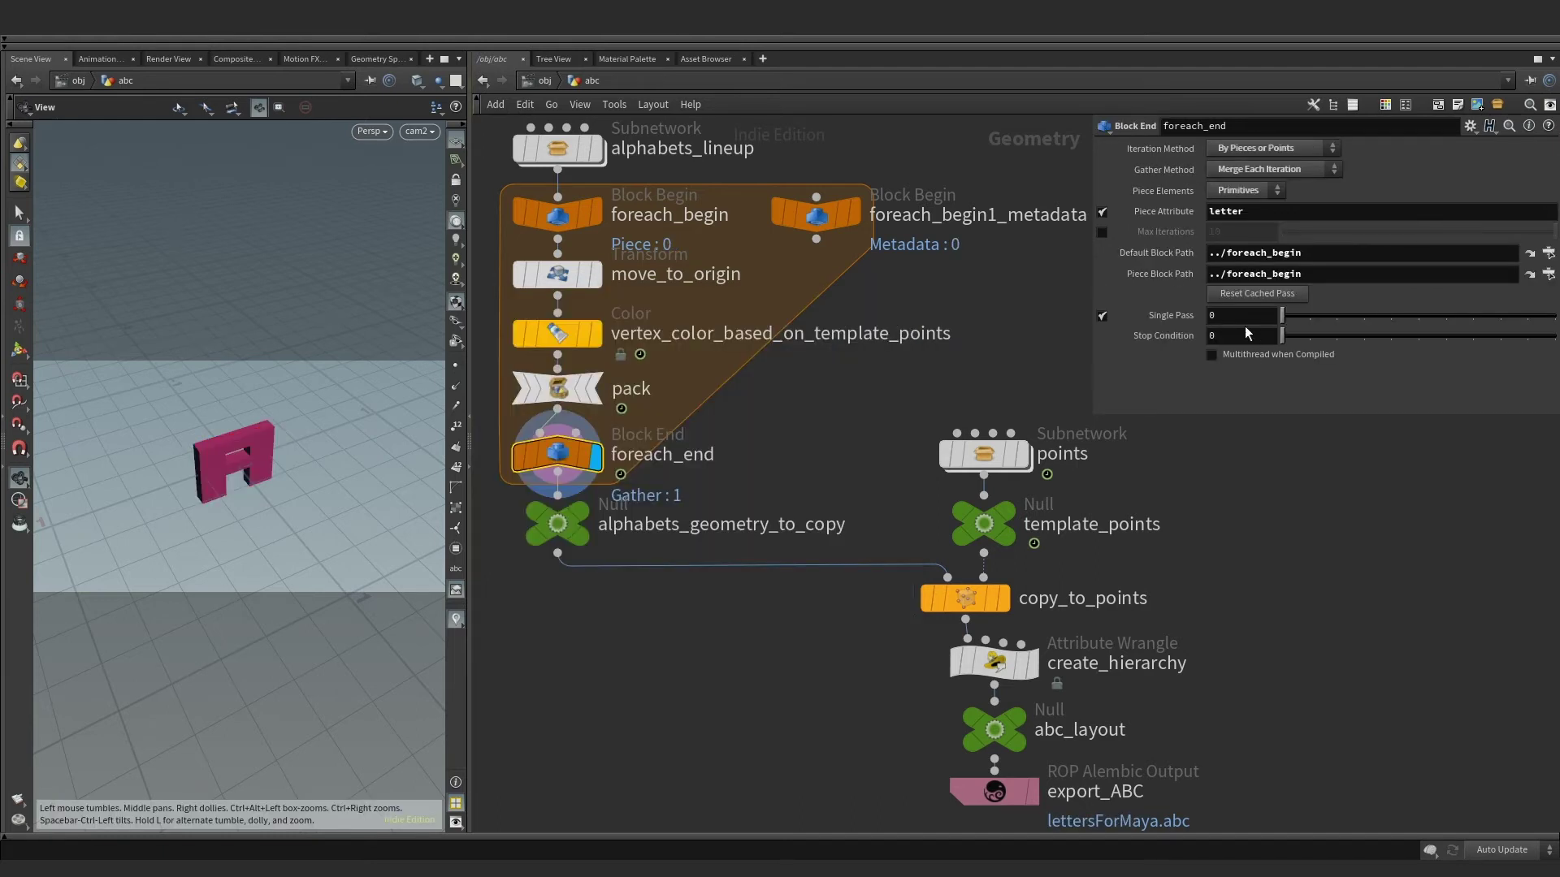
left_click_drag(1281, 314, 1555, 327)
middle_click_drag(1224, 320, 1345, 374)
Examine the copy_to_points node and view the alphabets_geometry_to_copy null that feeds its first input.
left_click(965, 598)
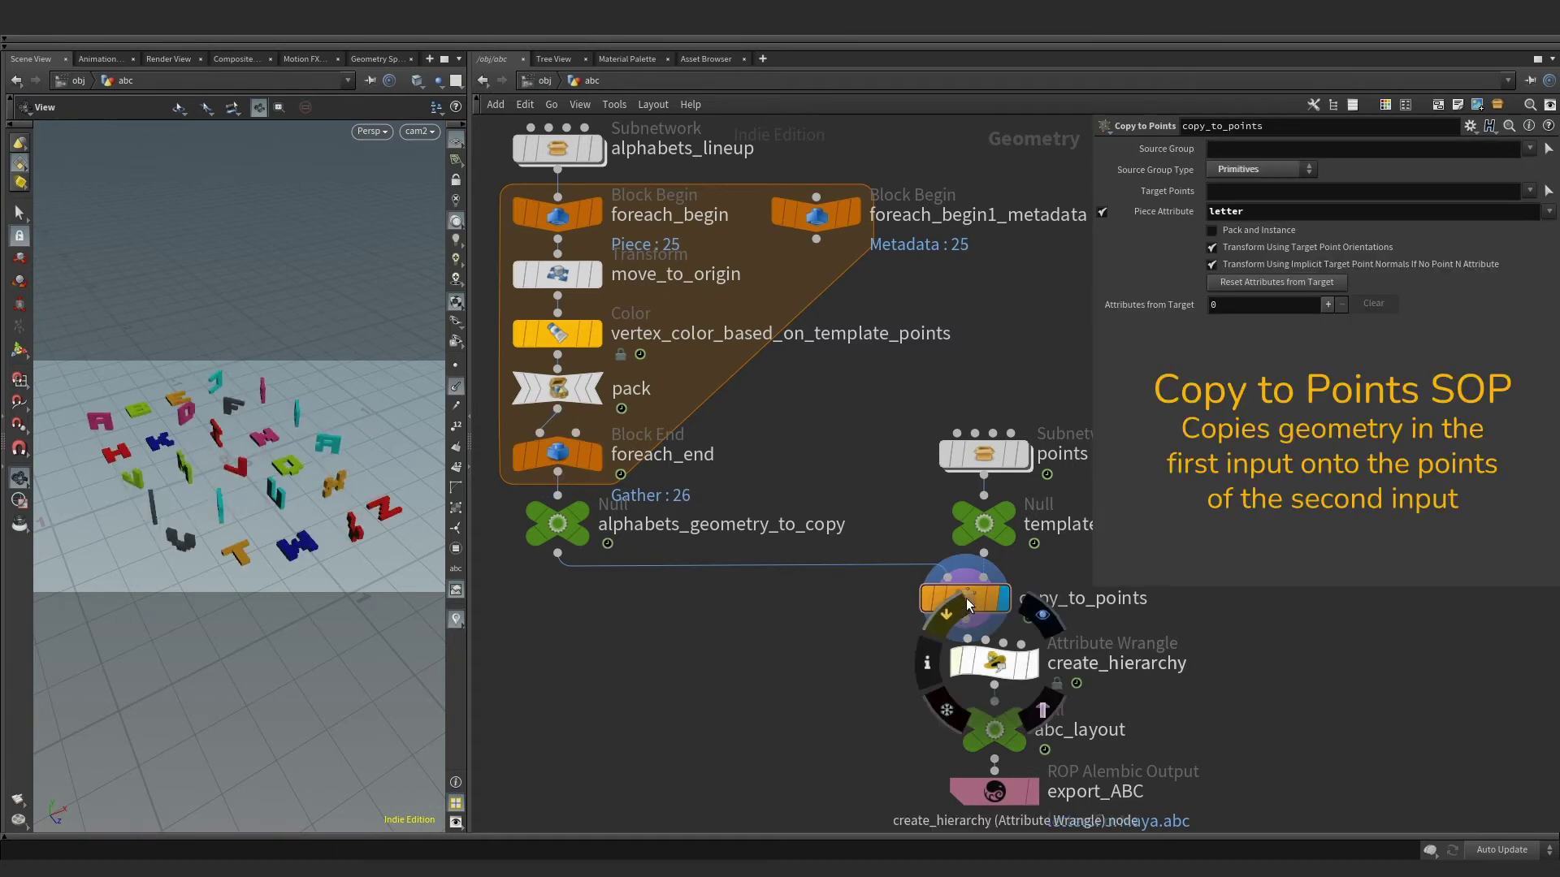
mouse_move(977, 598)
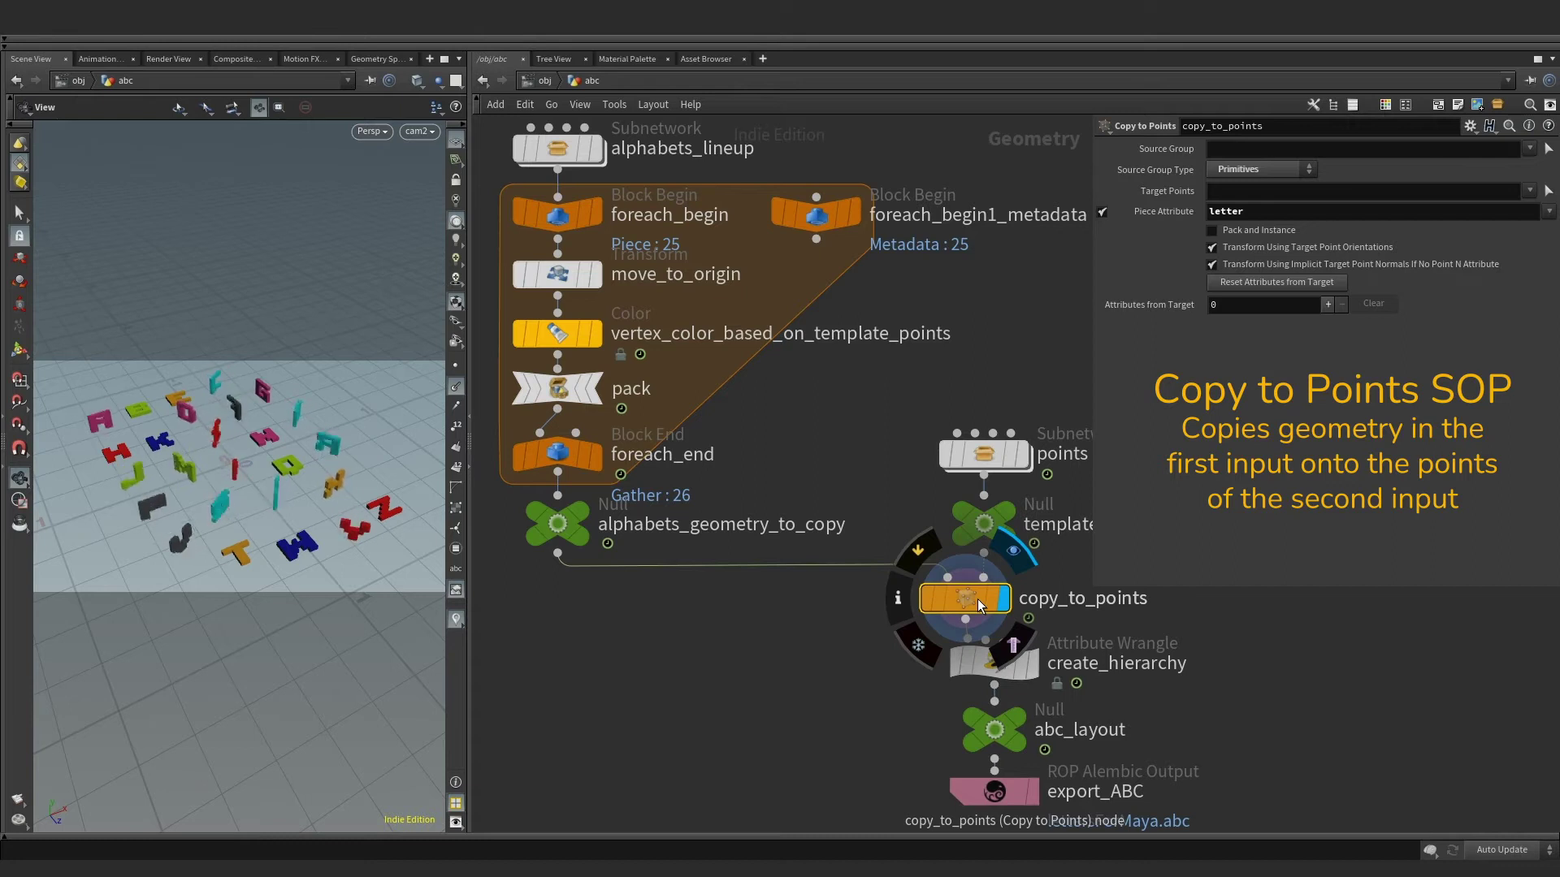
left_click(586, 524)
Display the template_points null and review its point attributes in the node information, then close it.
left_click(1008, 509)
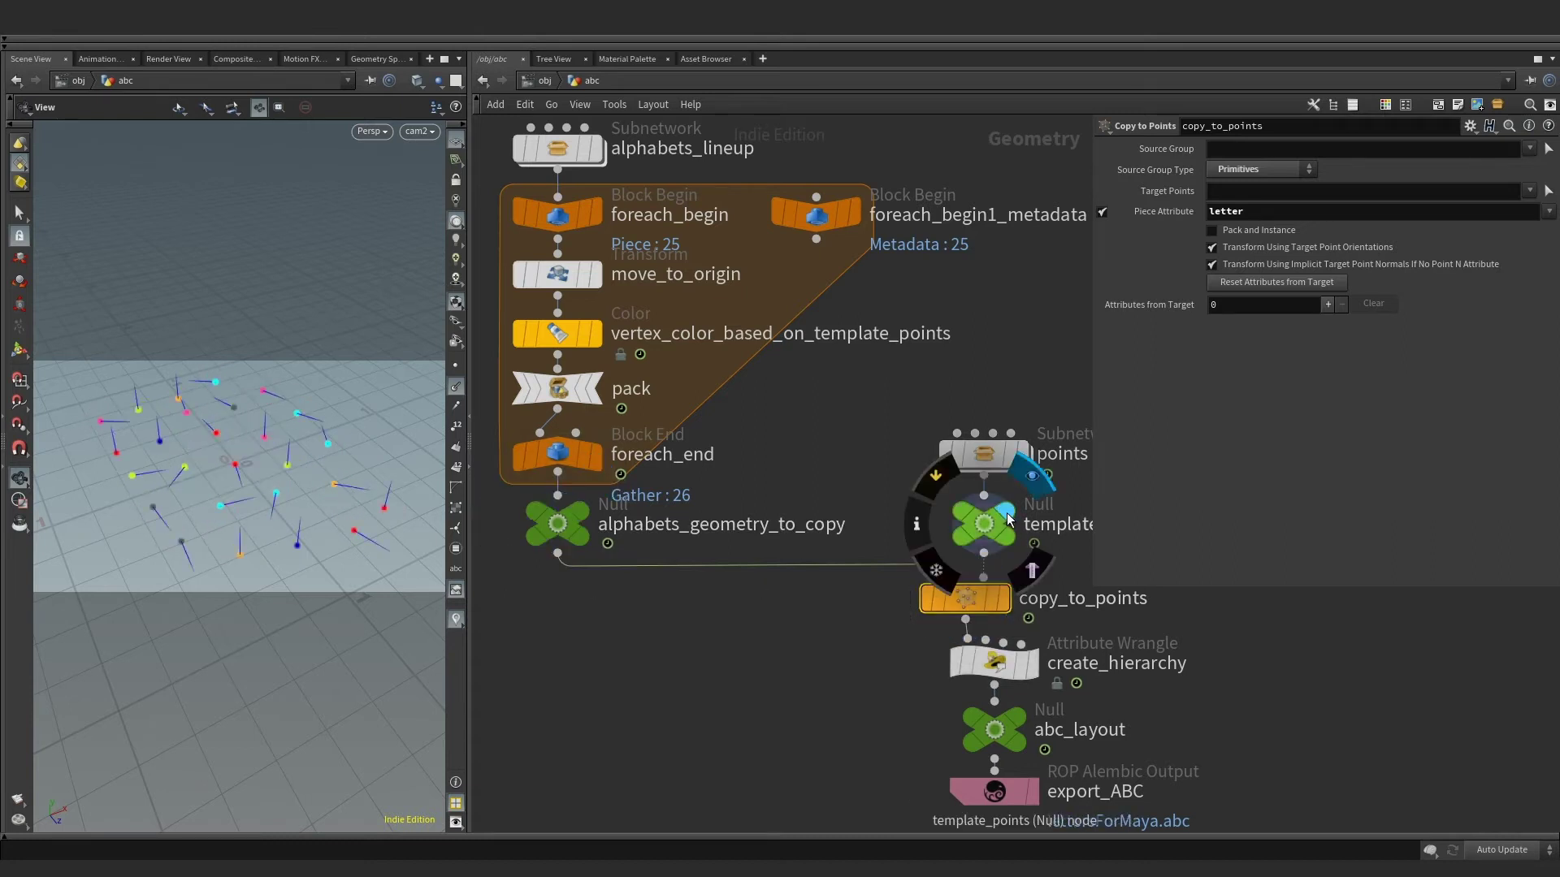
left_click(990, 530)
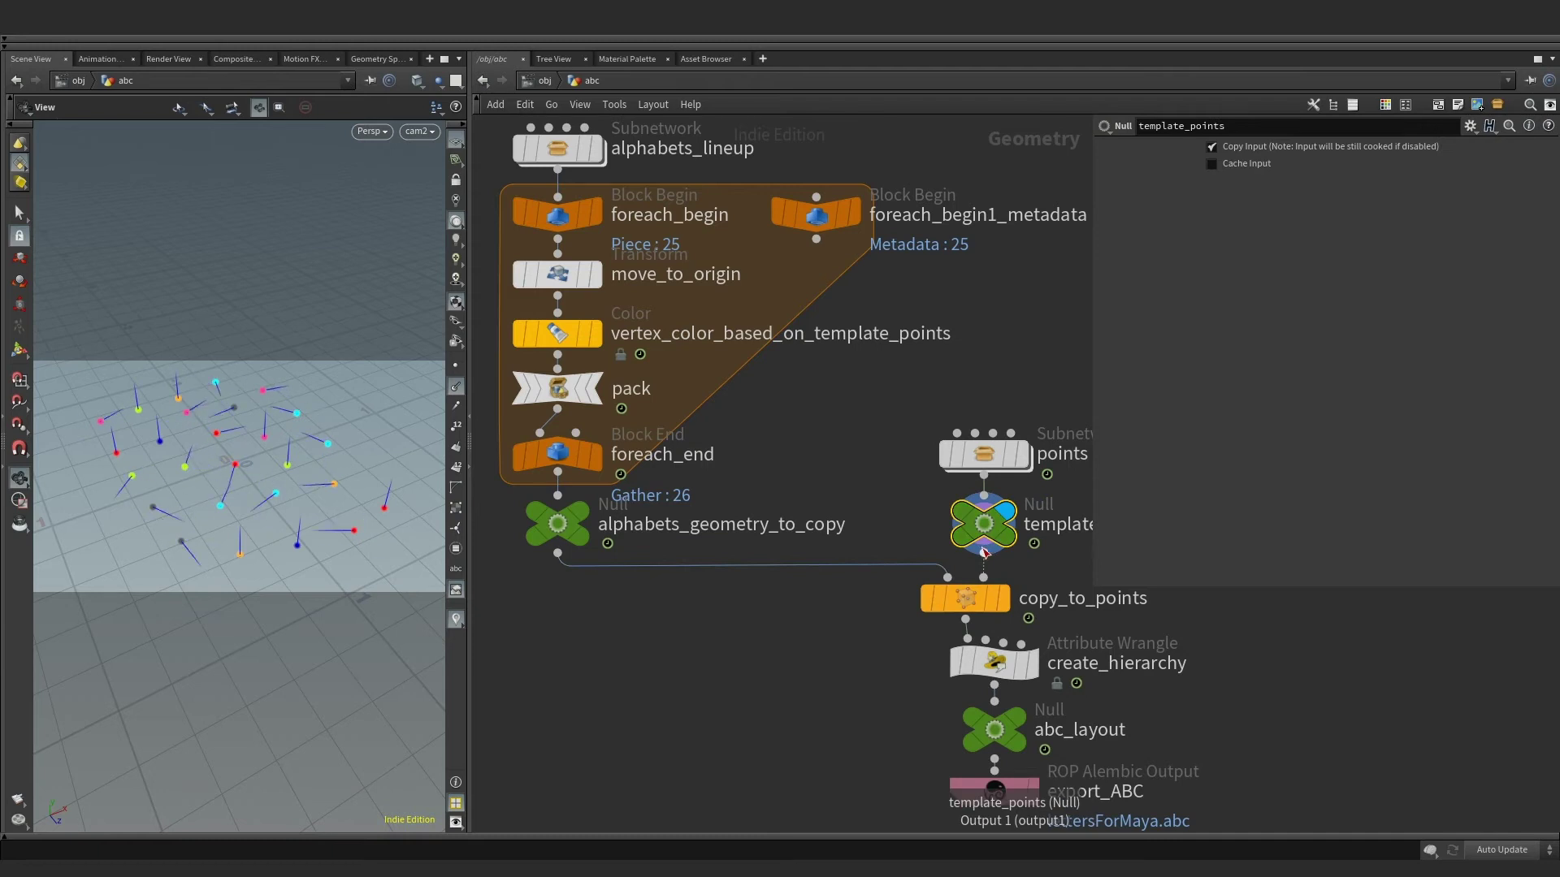
left_click(915, 519)
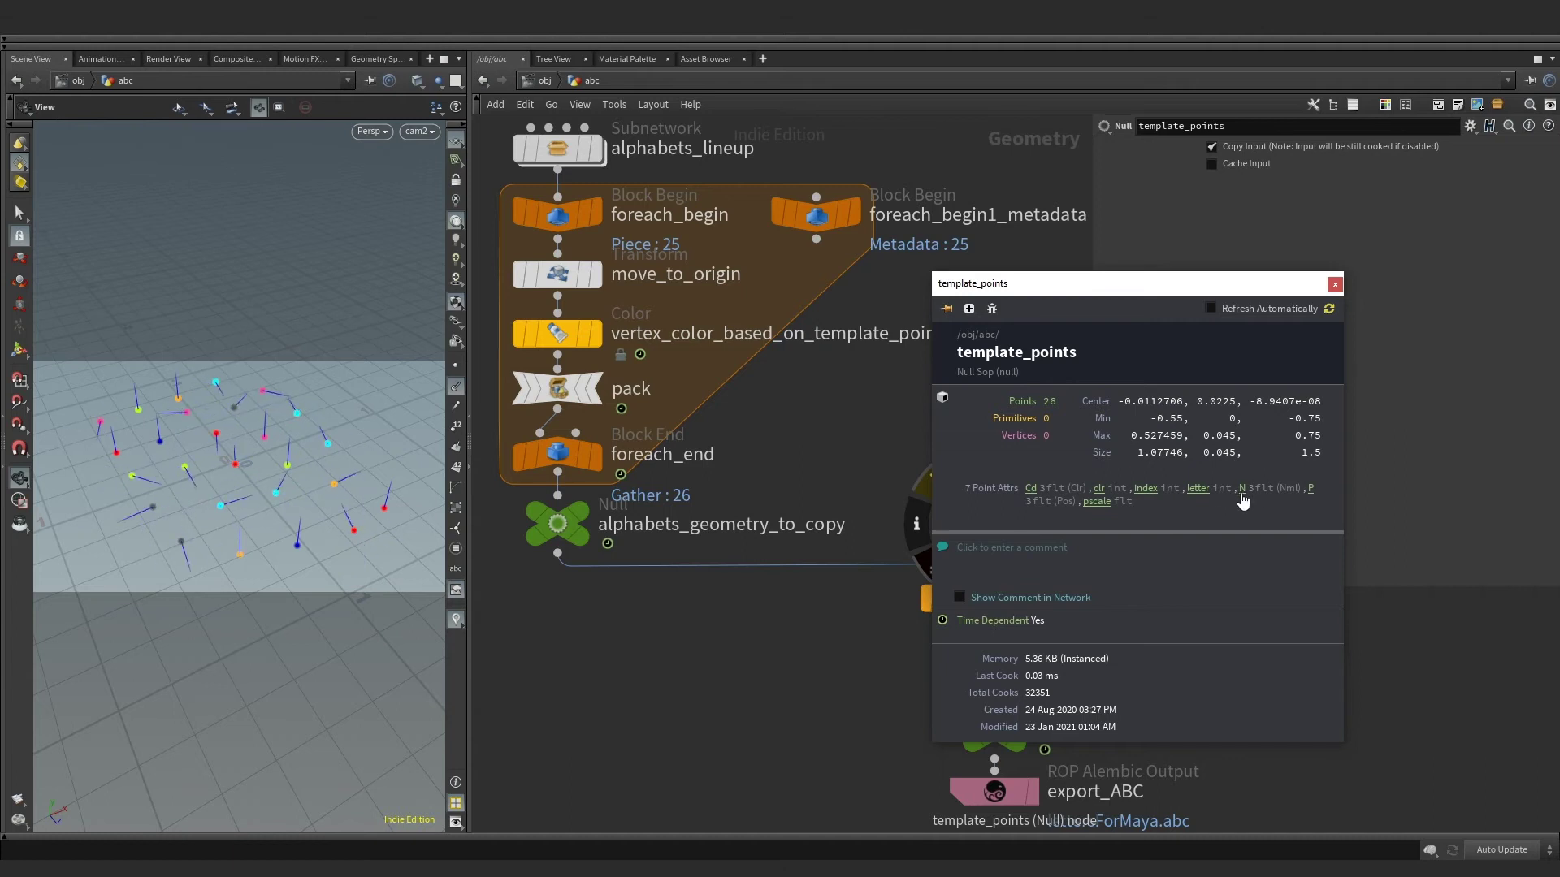
left_click(1334, 284)
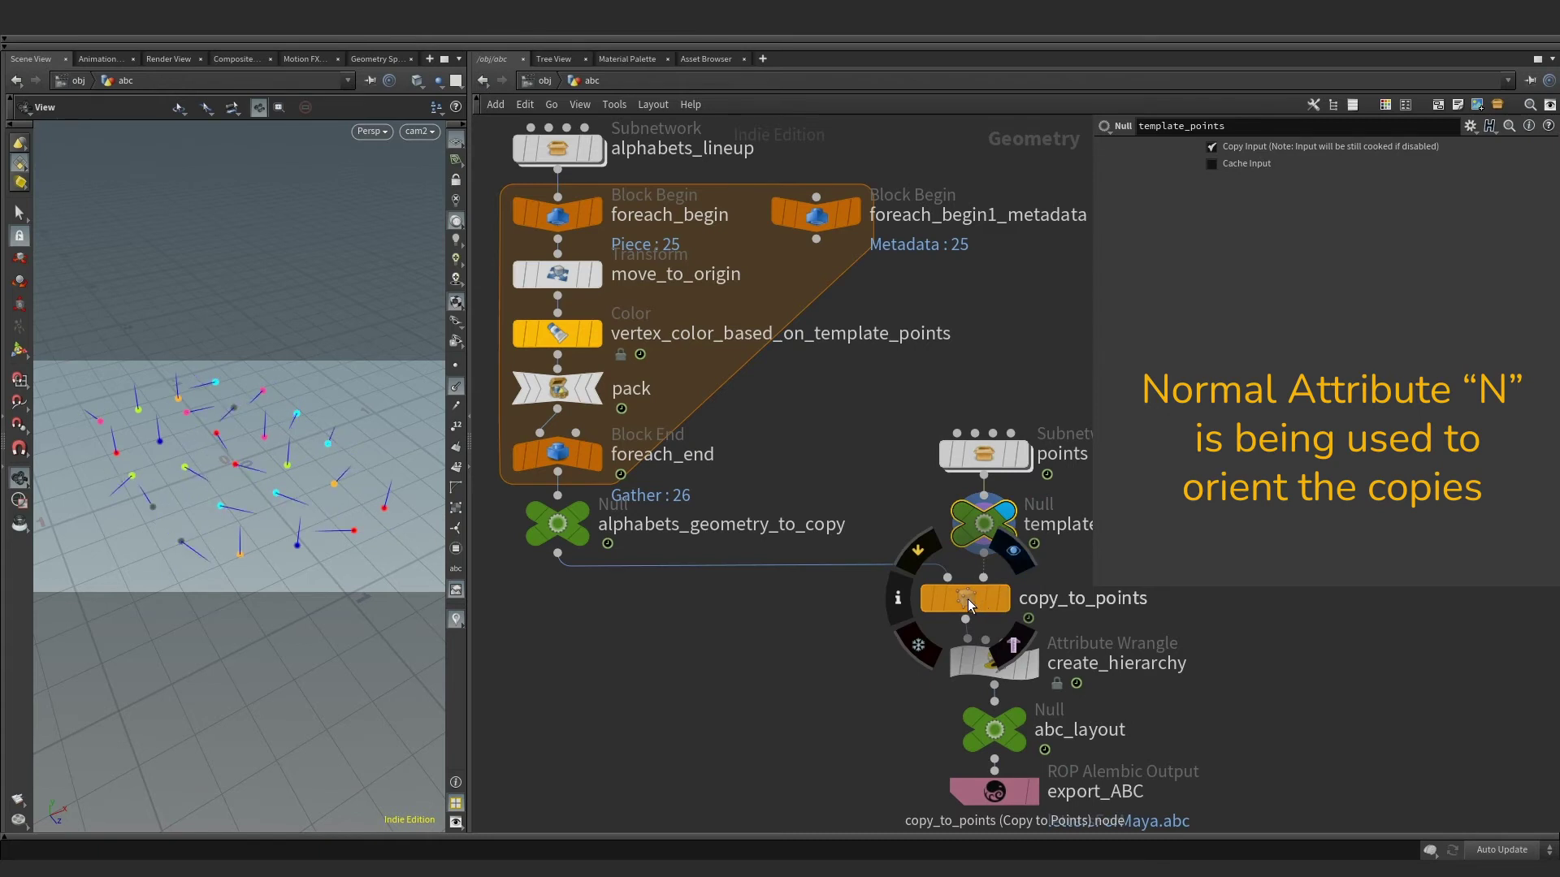
Show copy_to_points as a template over the template points and check its node information.
left_click(996, 601)
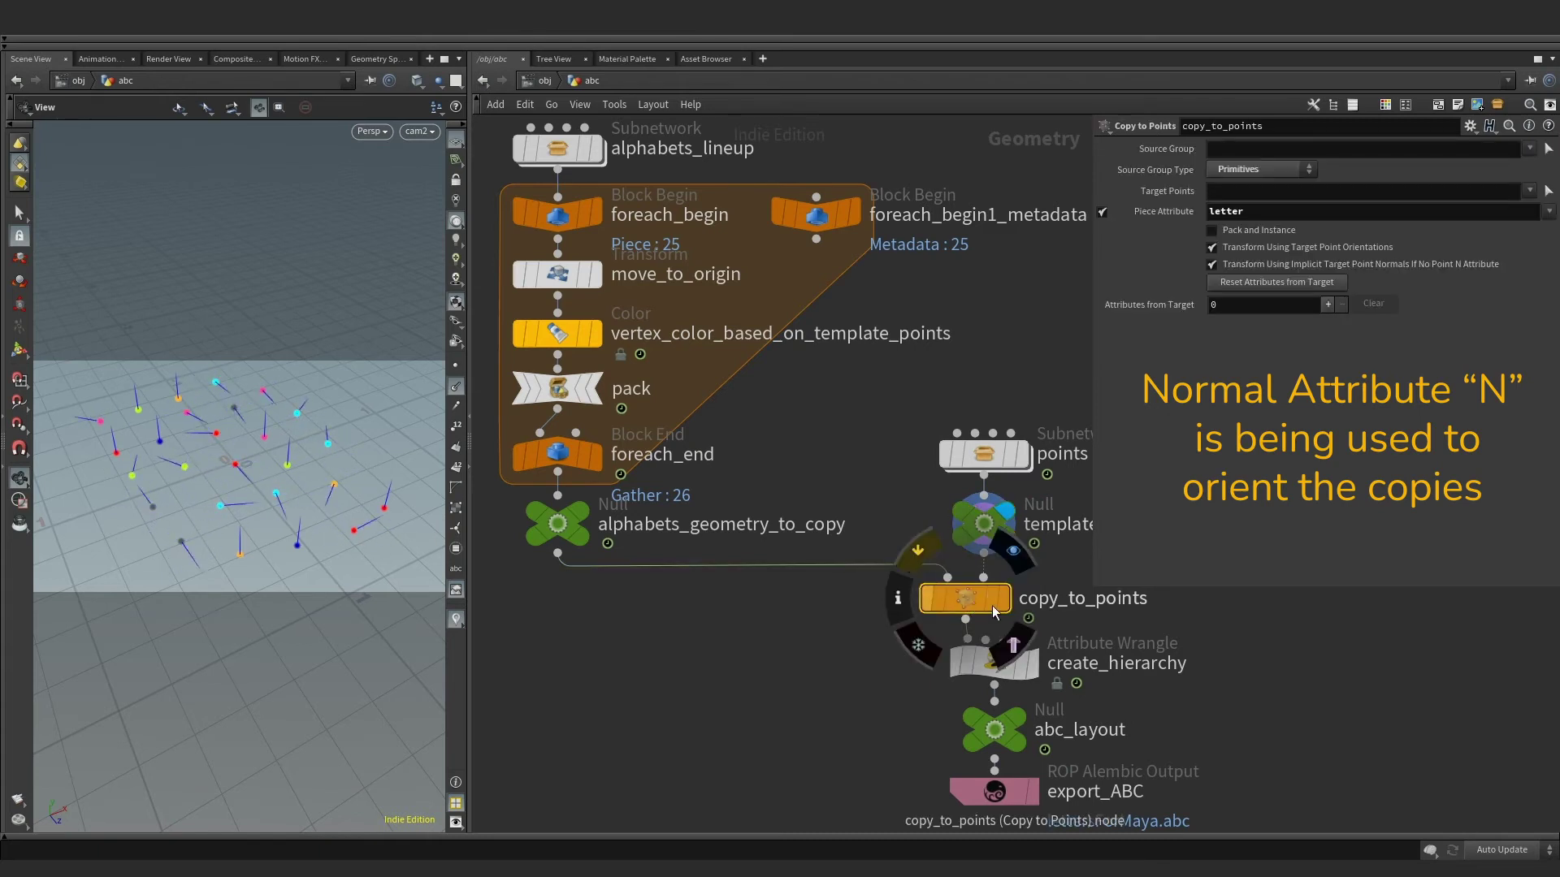
left_click(998, 603)
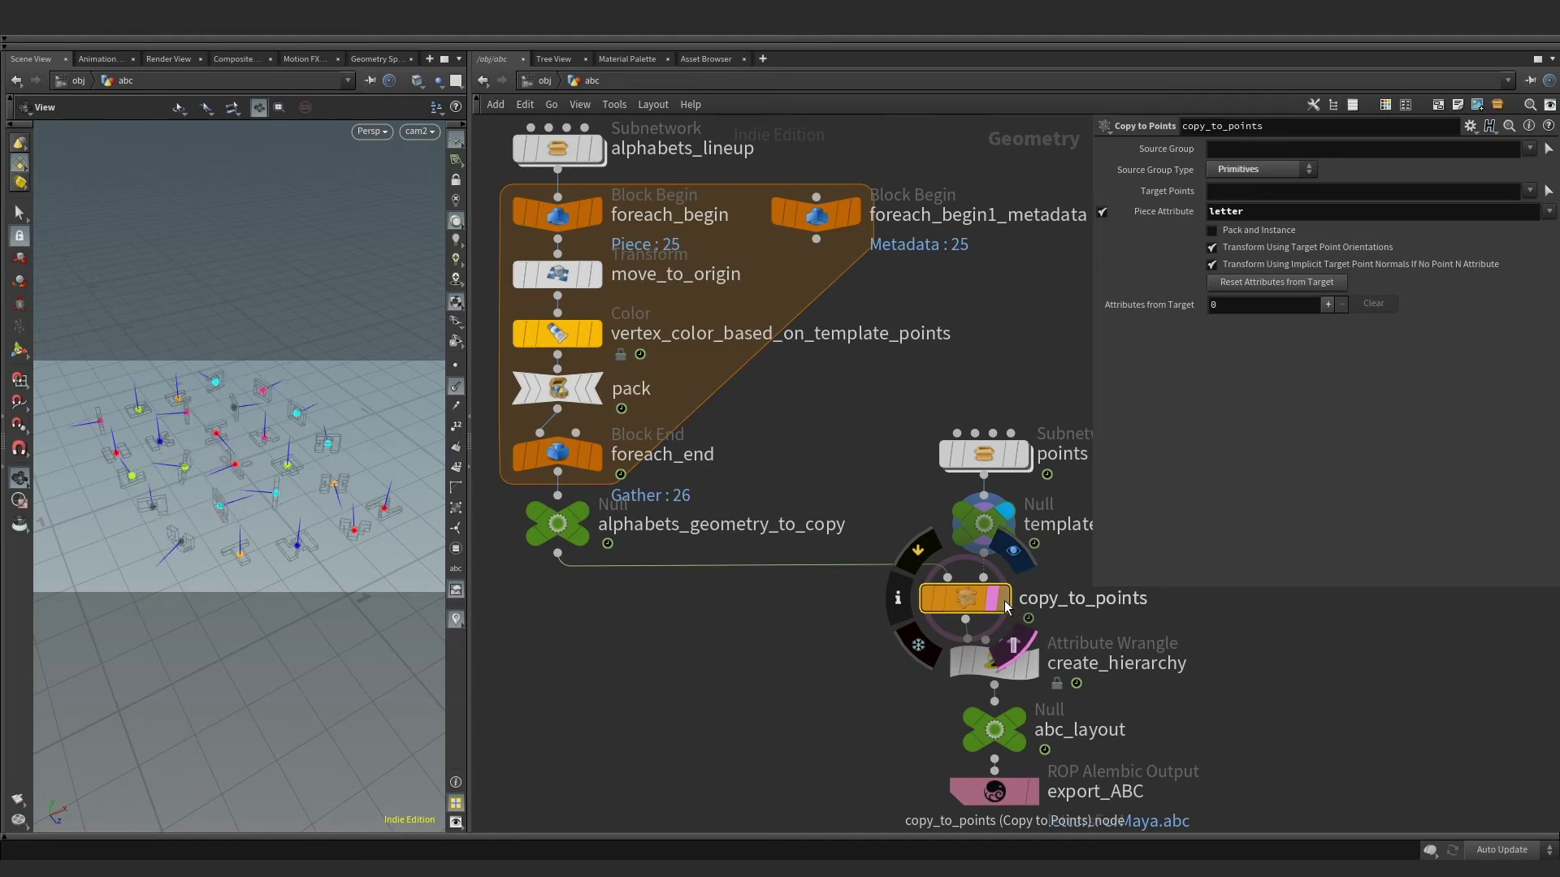
left_click(899, 599)
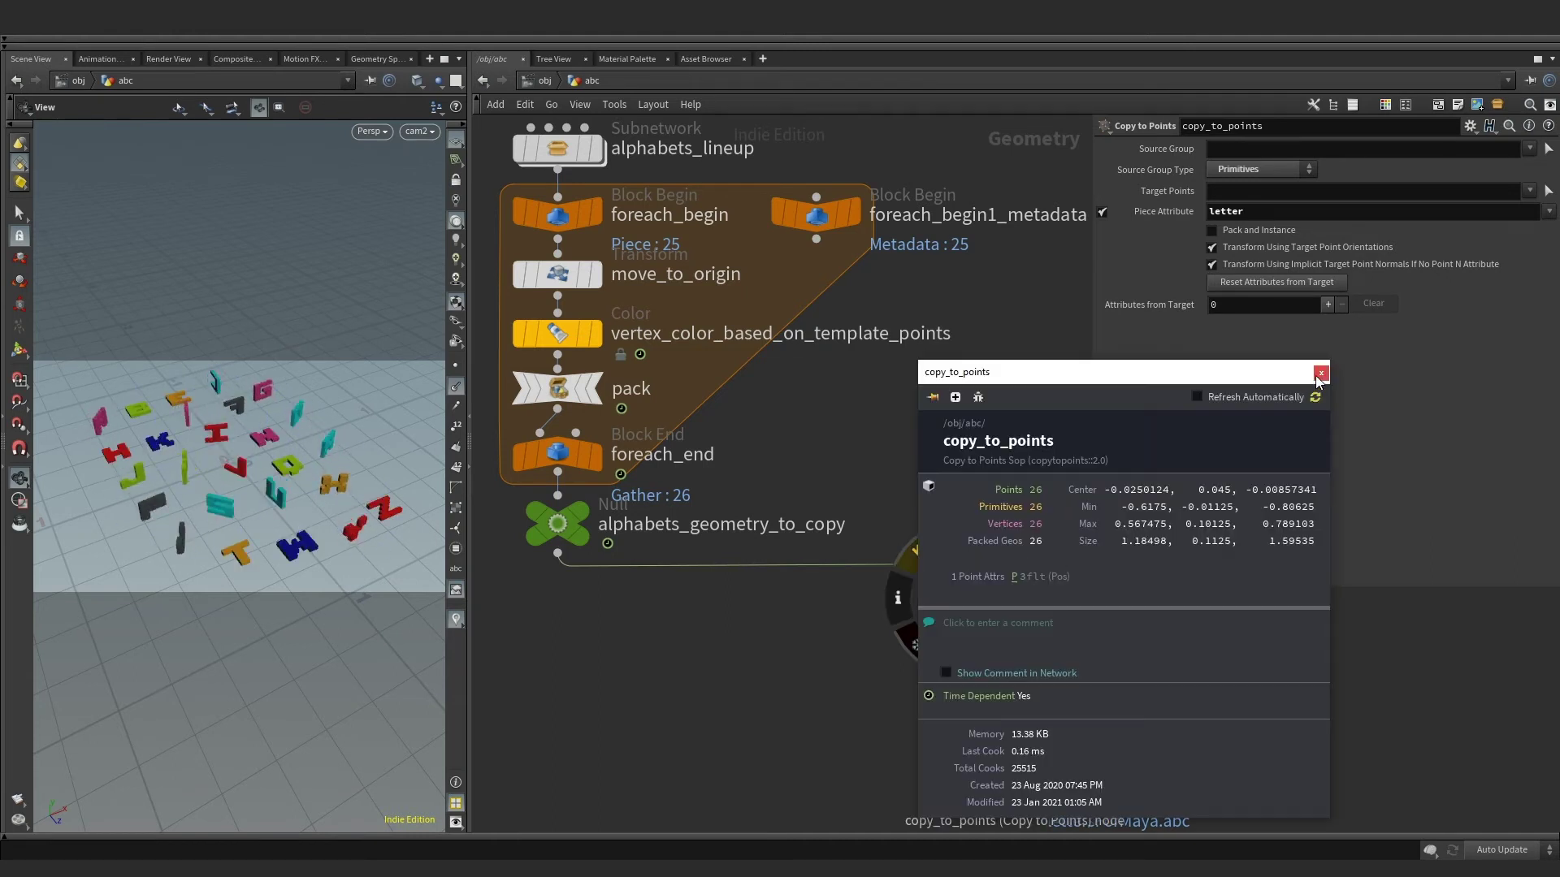
left_click(1320, 374)
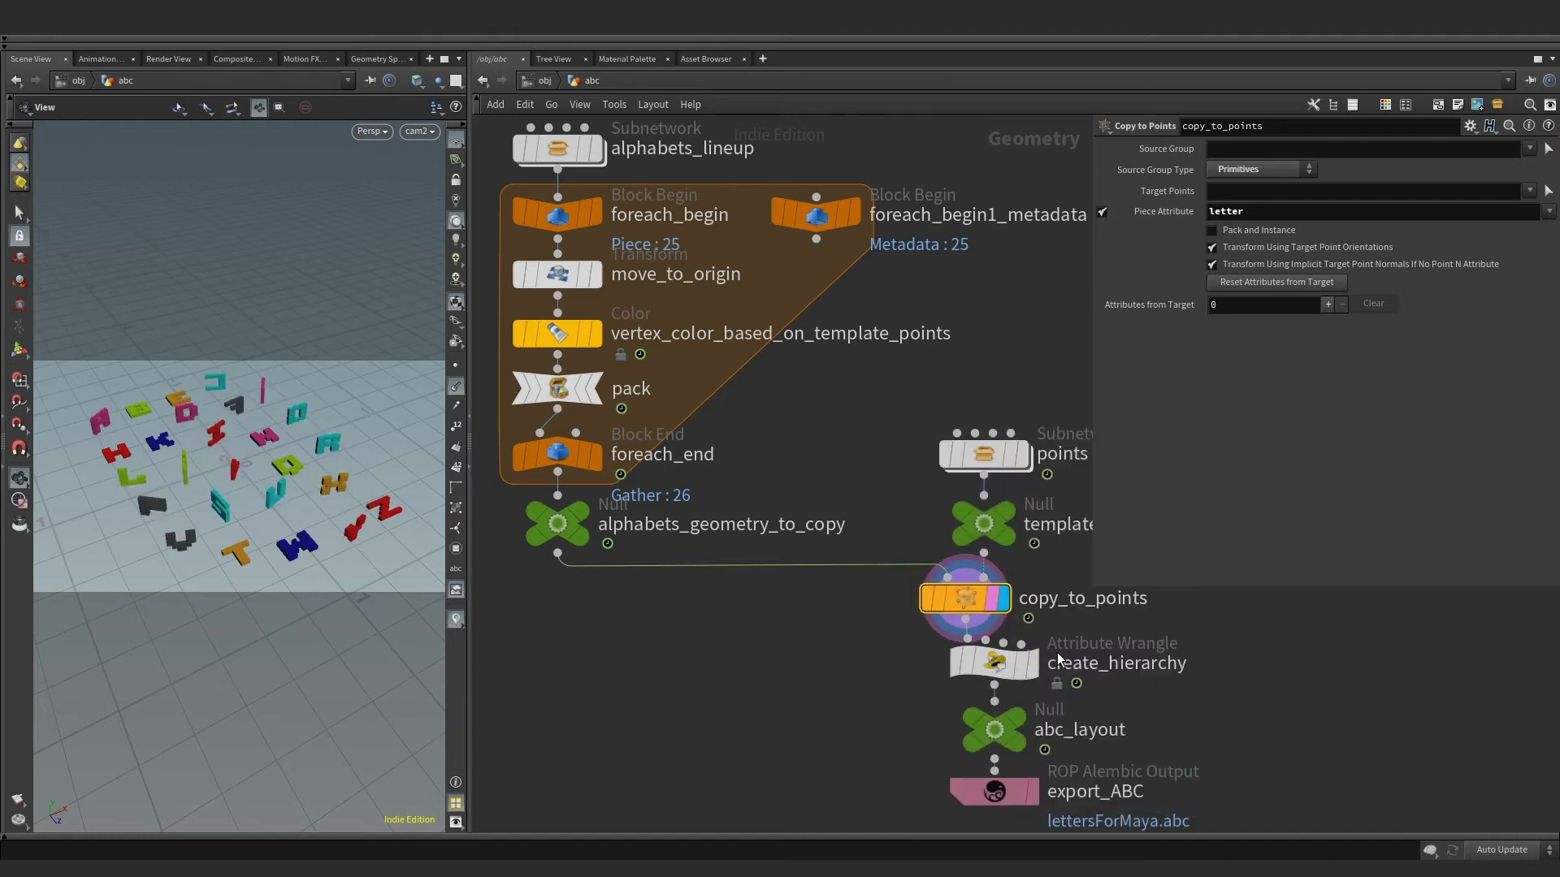
Display the create_hierarchy wrangle and examine its VEX code, highlighting the s@path attribute that defines the hierarchy.
left_click(1033, 666)
left_click(1015, 671)
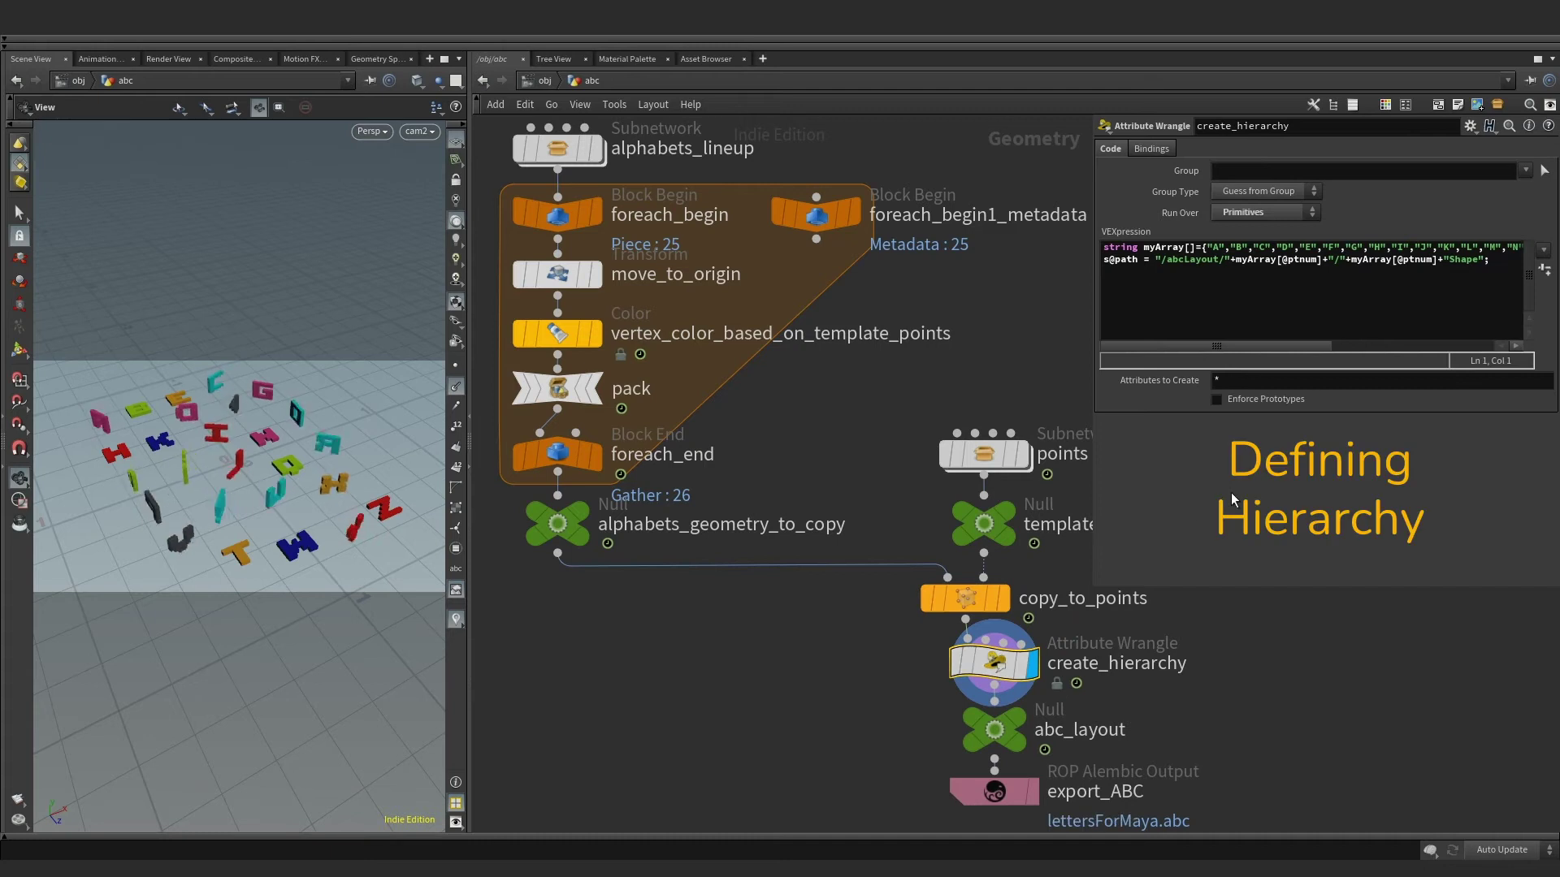
left_click_drag(1495, 275, 1476, 234)
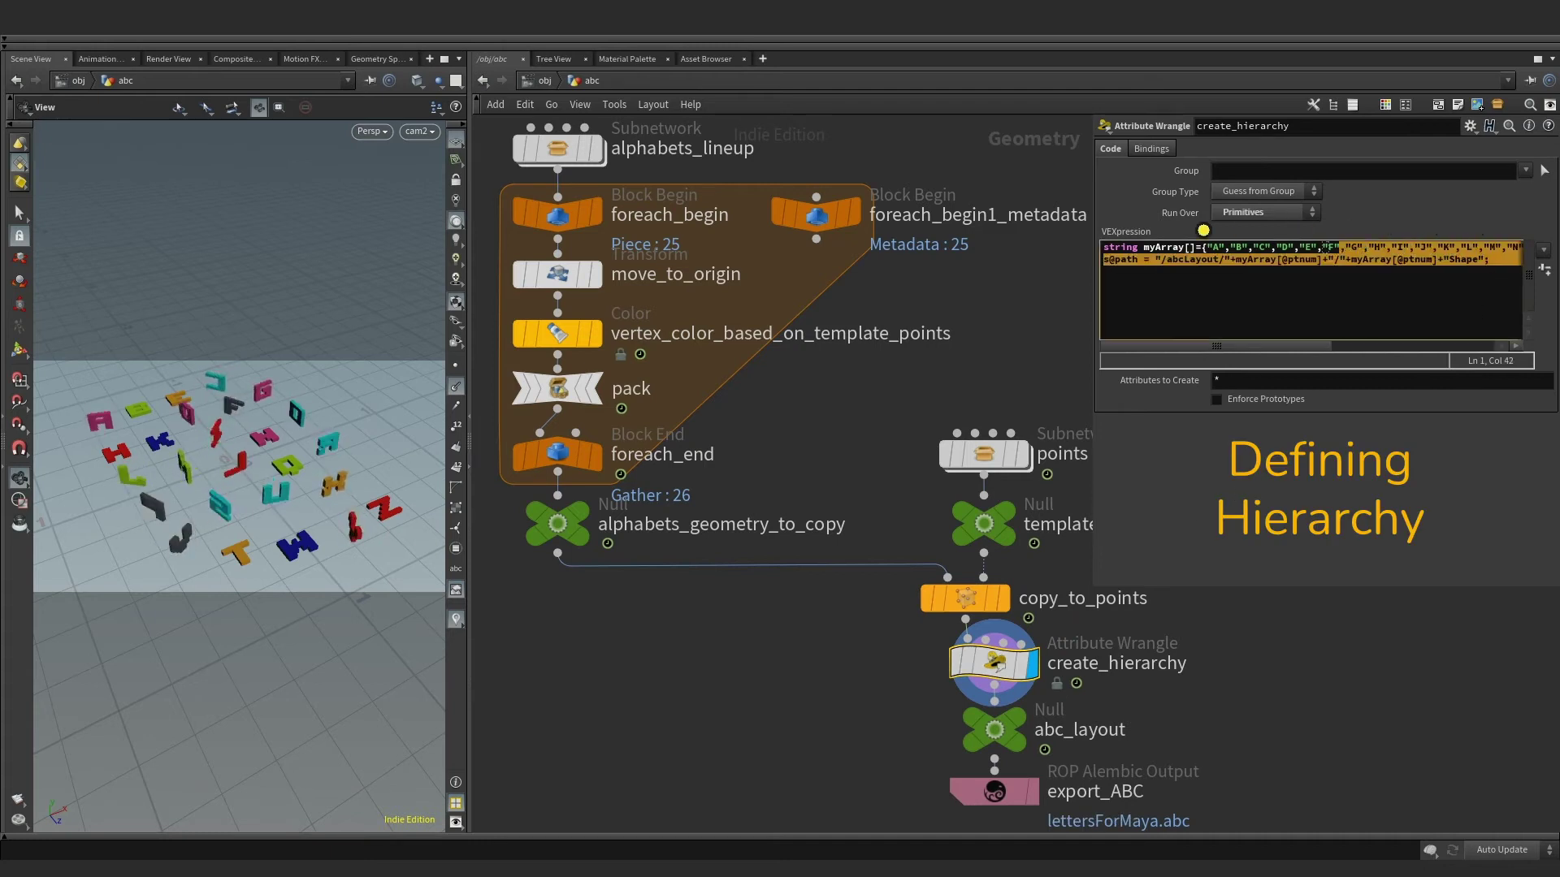
key("Home")
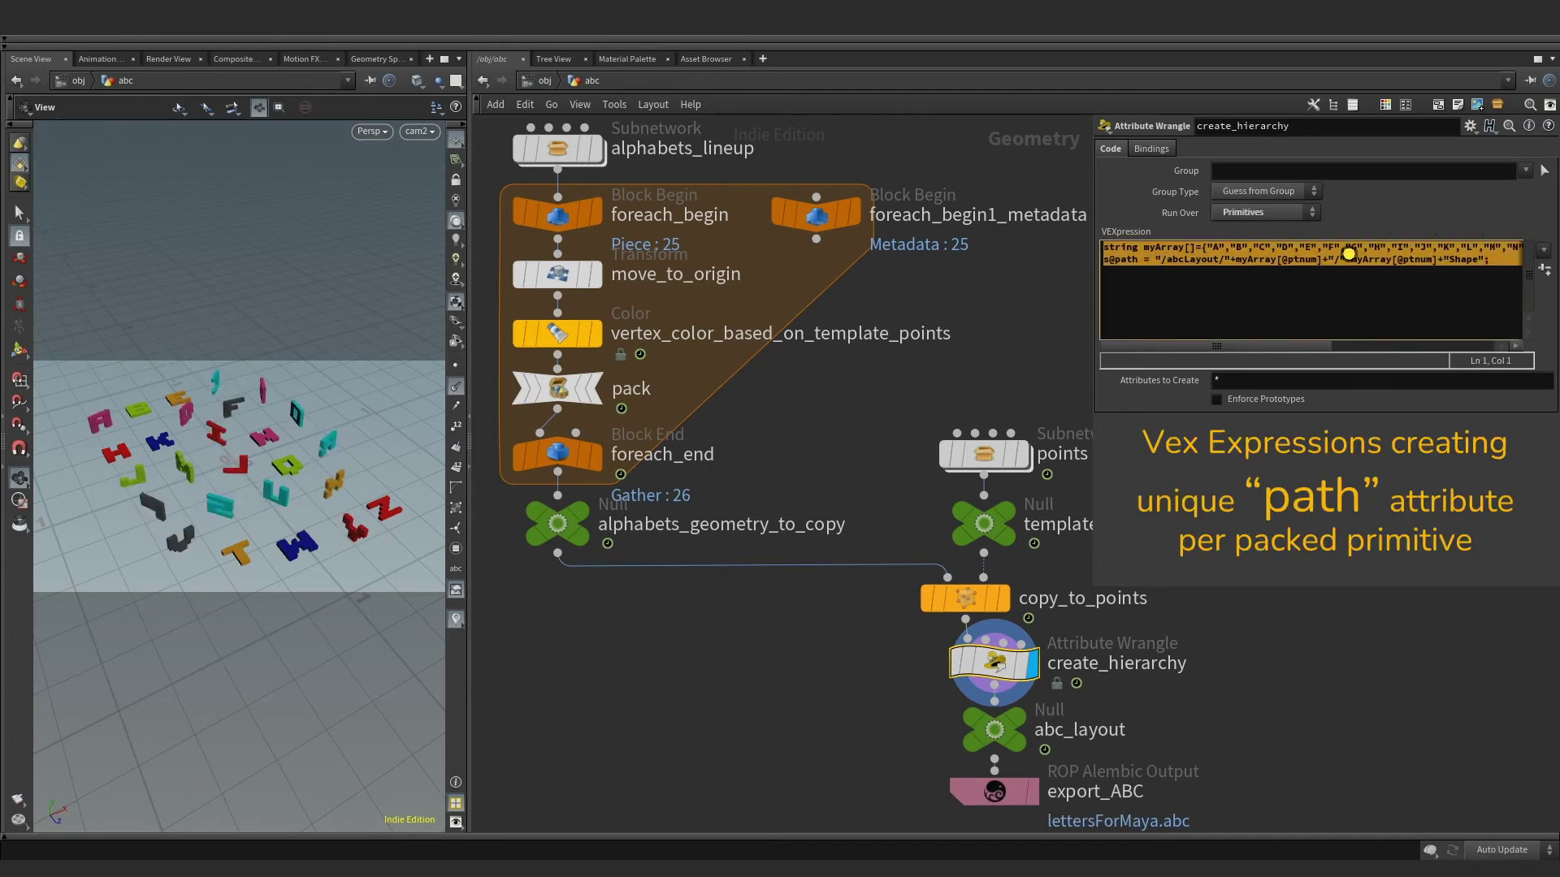
left_click(1349, 256)
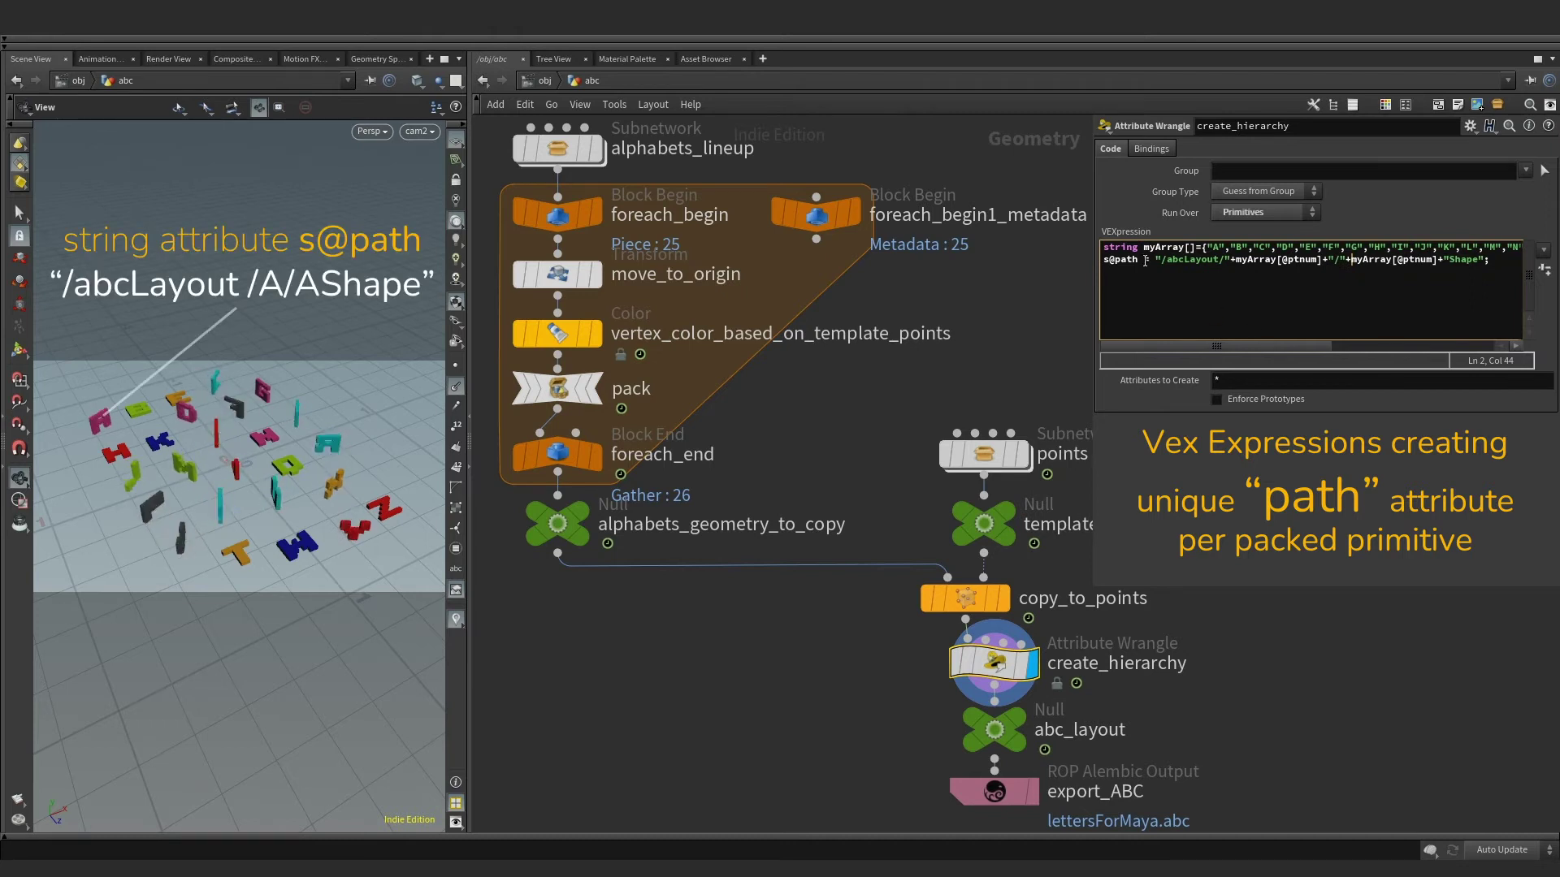
left_click_drag(1141, 259, 1098, 258)
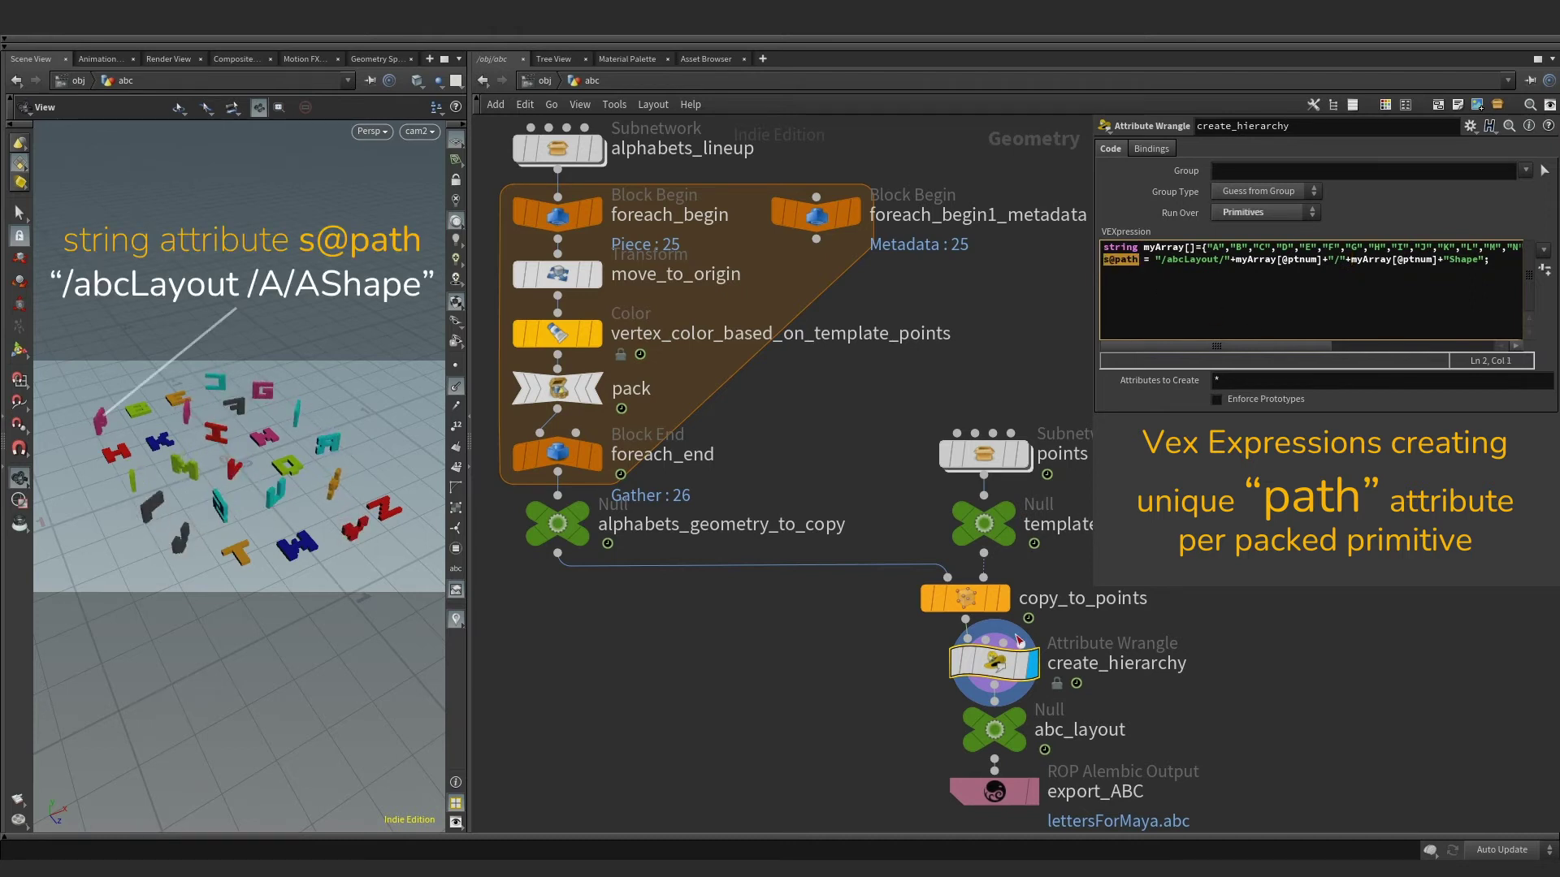
mouse_move(998, 666)
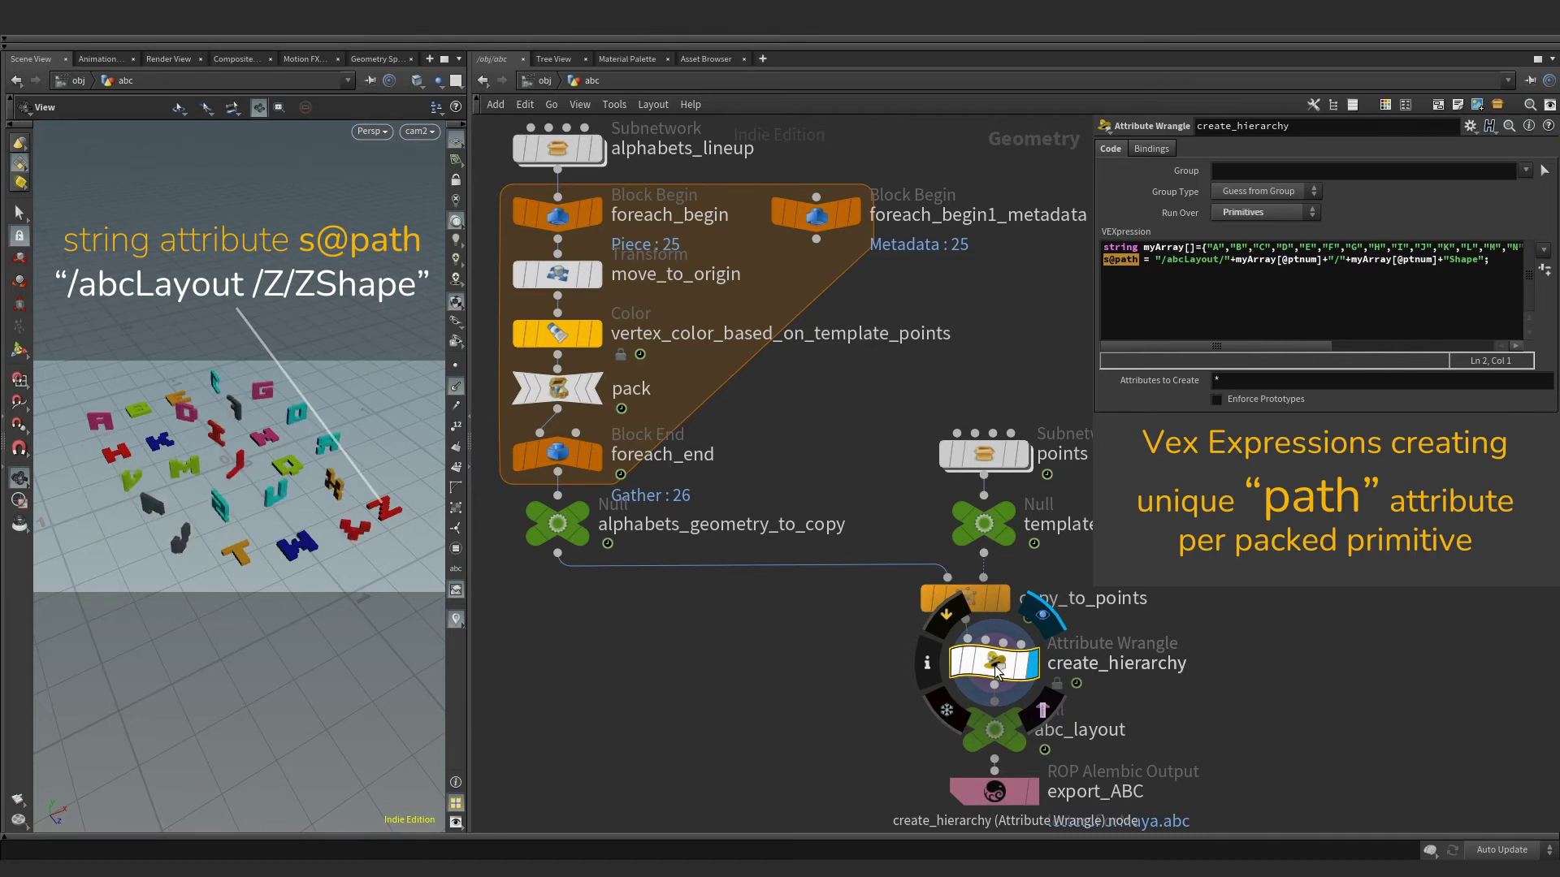
Review export_ABC's Hierarchy and Geometry settings, including the path attribute and packed transform, and save lettersForMaya.abc to disk.
left_click(994, 729)
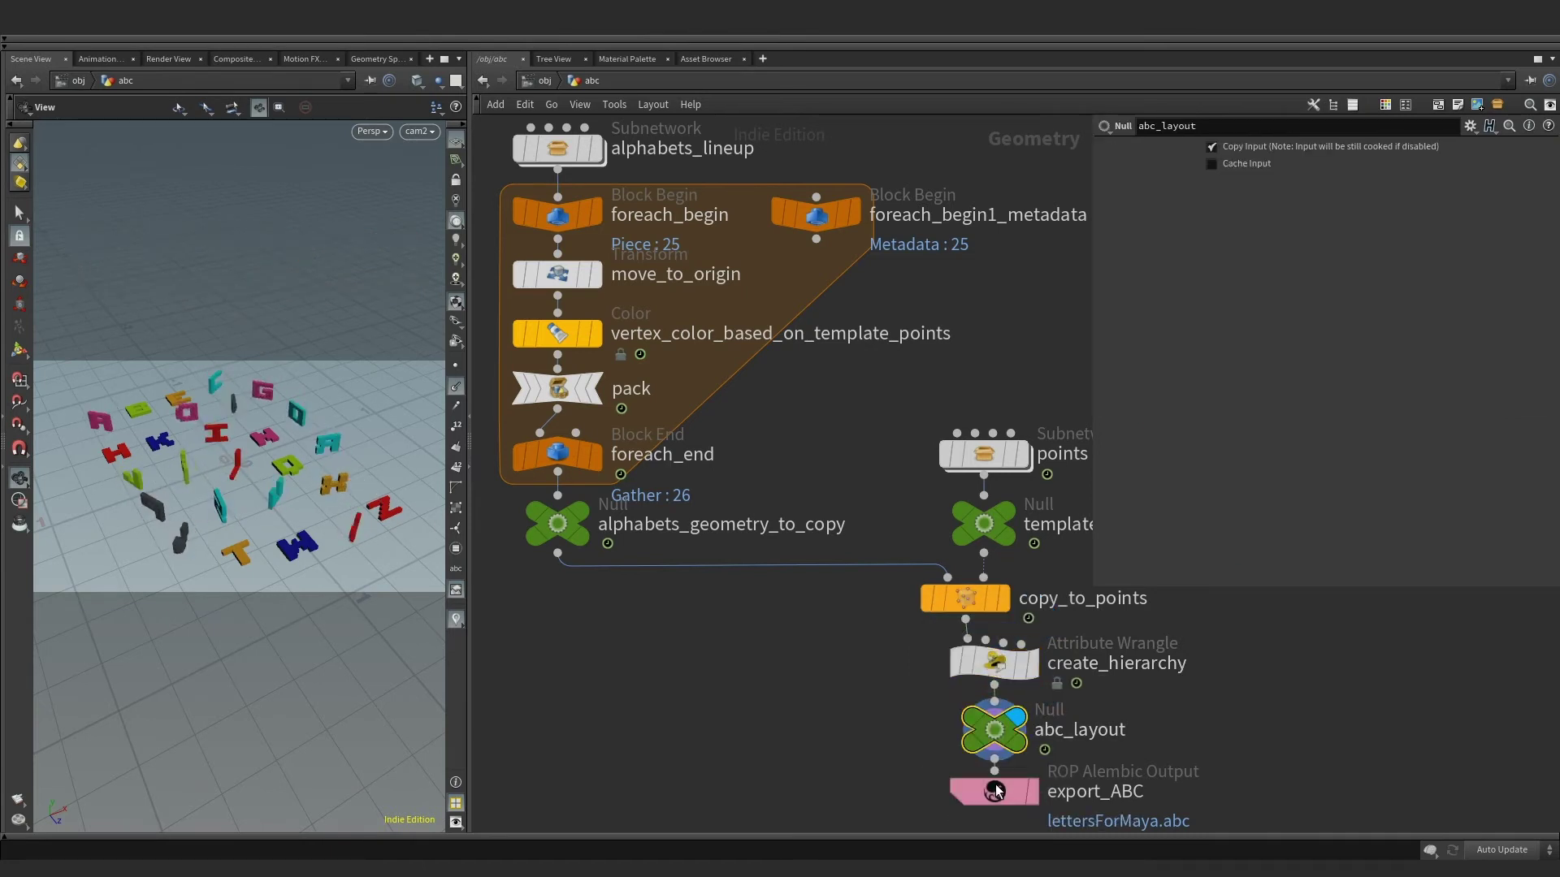
left_click(996, 793)
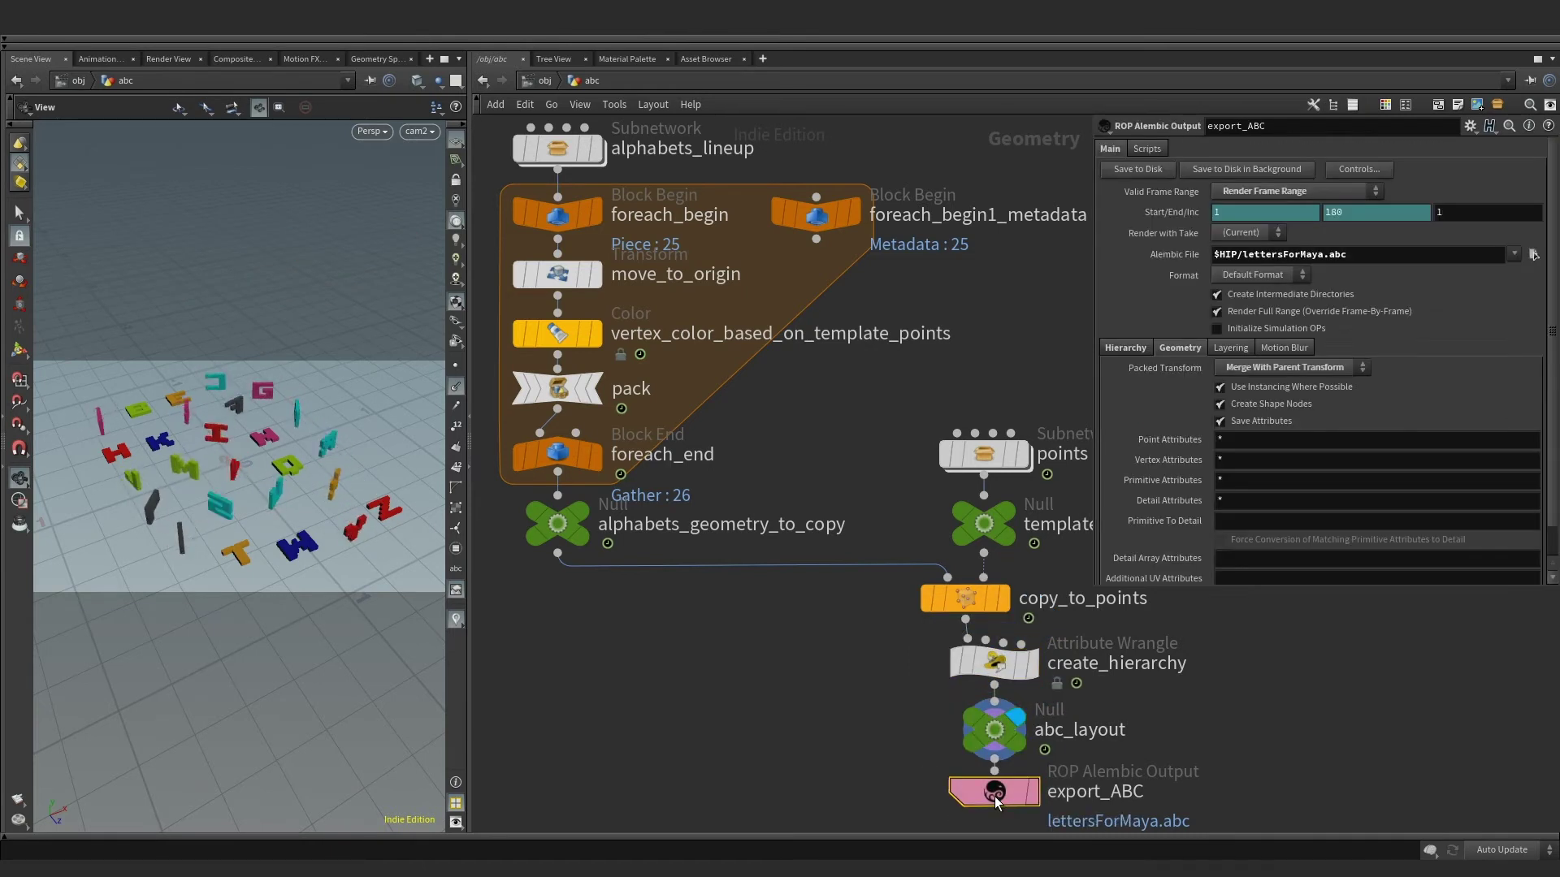
left_click(1133, 356)
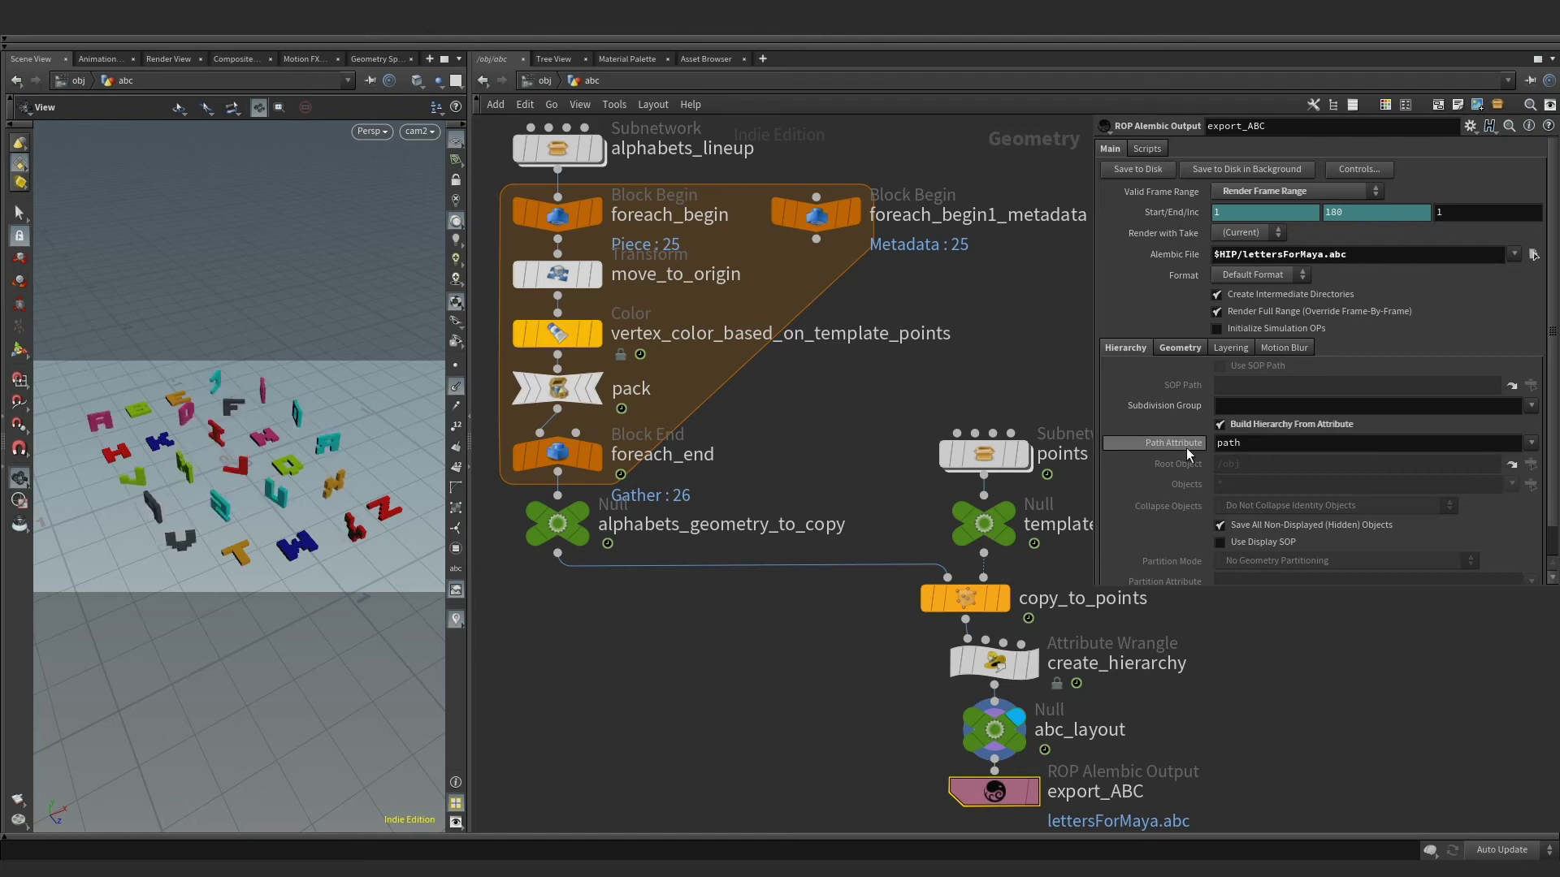
left_click(1183, 349)
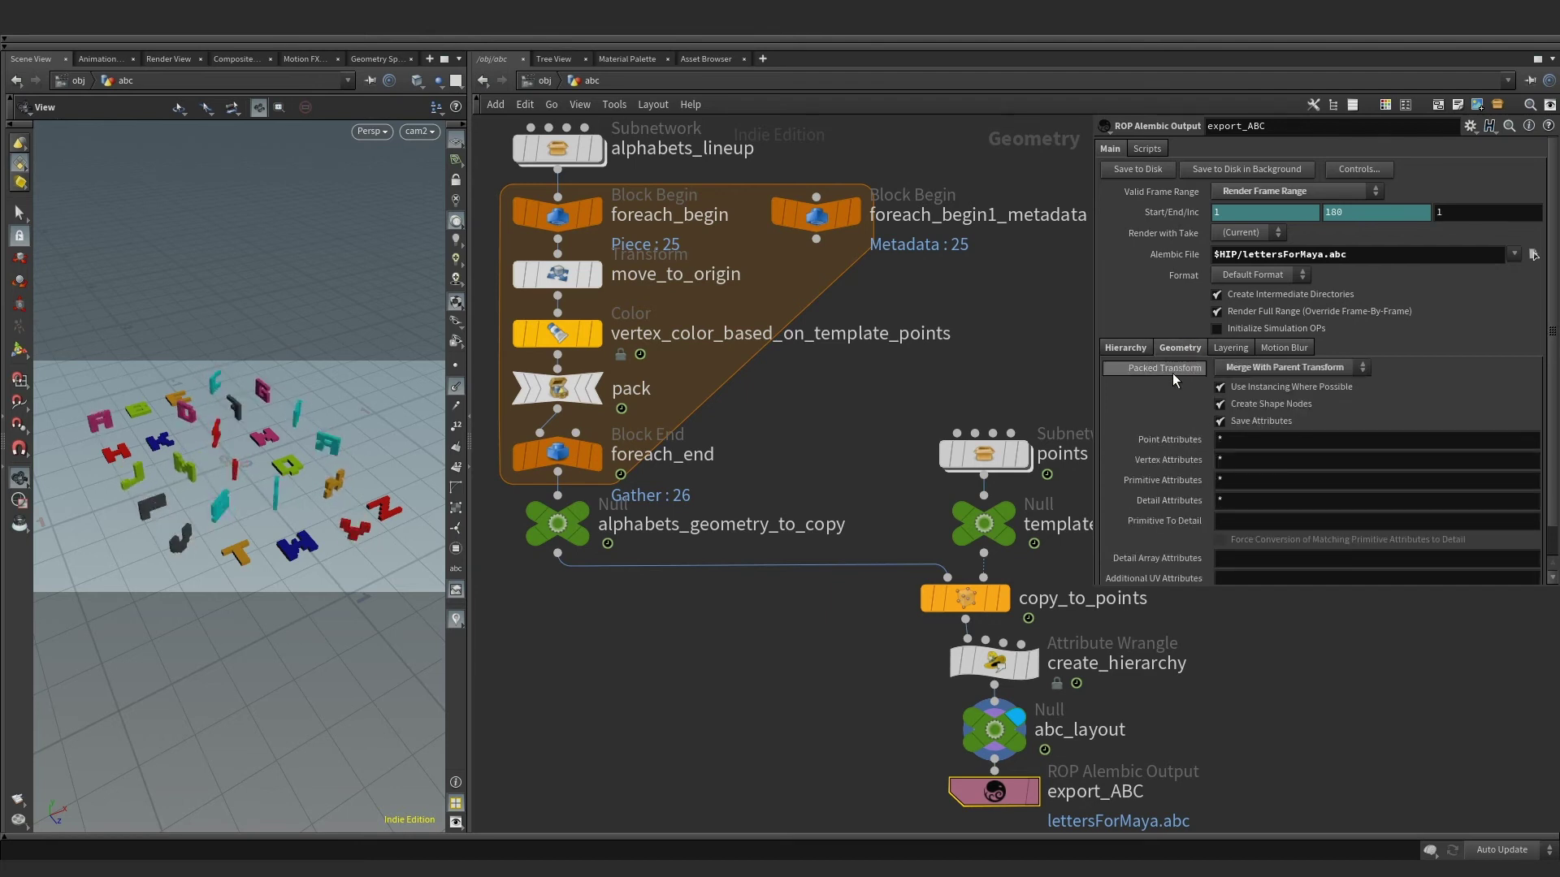
left_click(1139, 169)
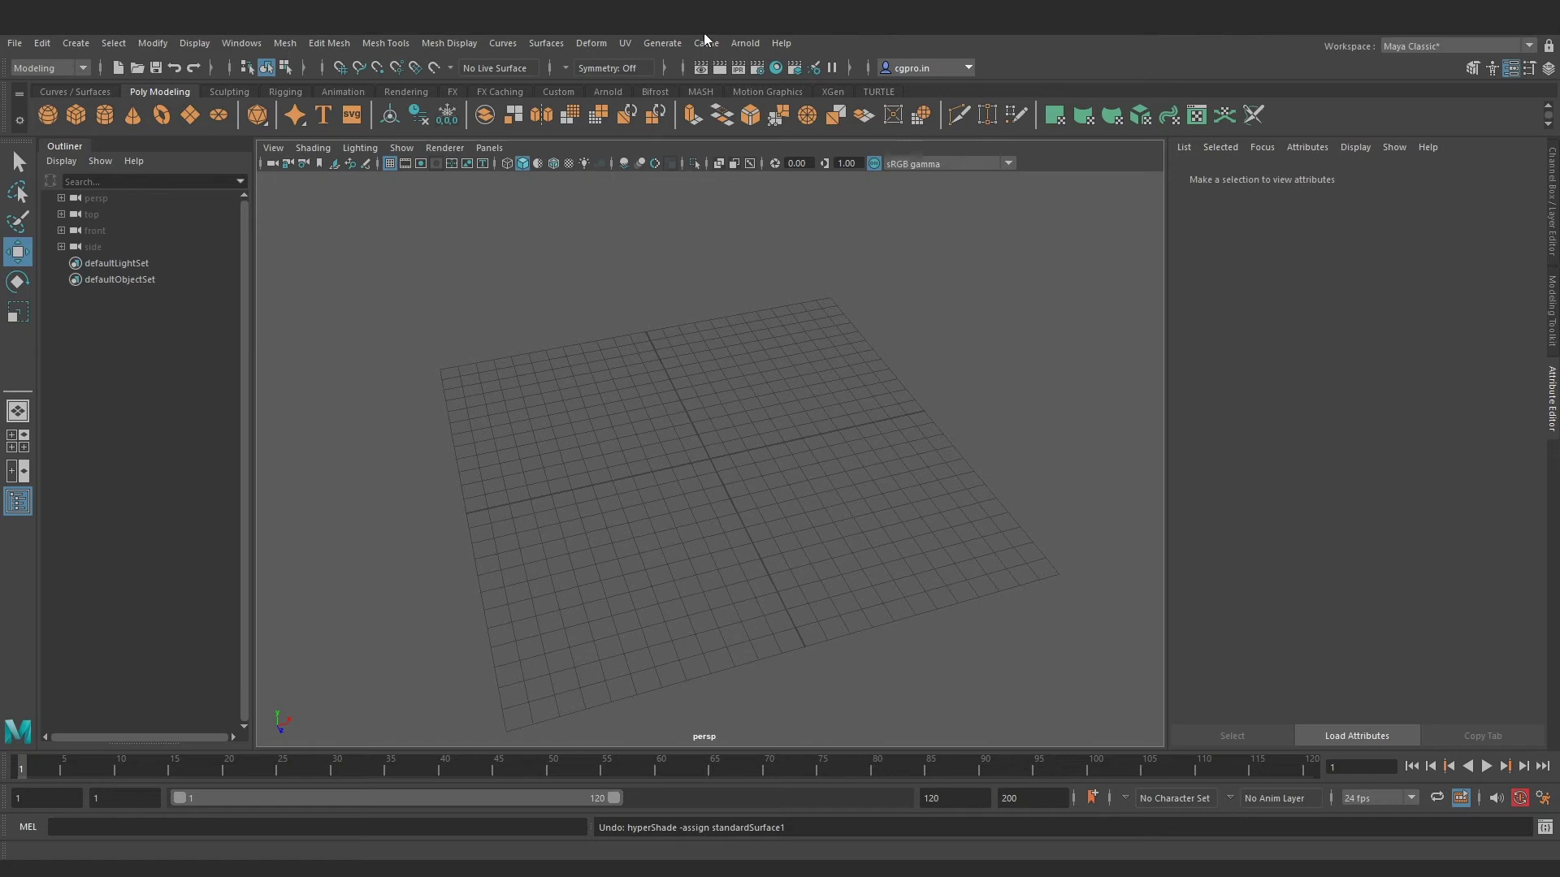
Switch to Maya, import the Alembic cache lettersForMaya.abc and frame the letters in the perspective view.
left_click(705, 42)
mouse_move(725, 74)
left_click(898, 108)
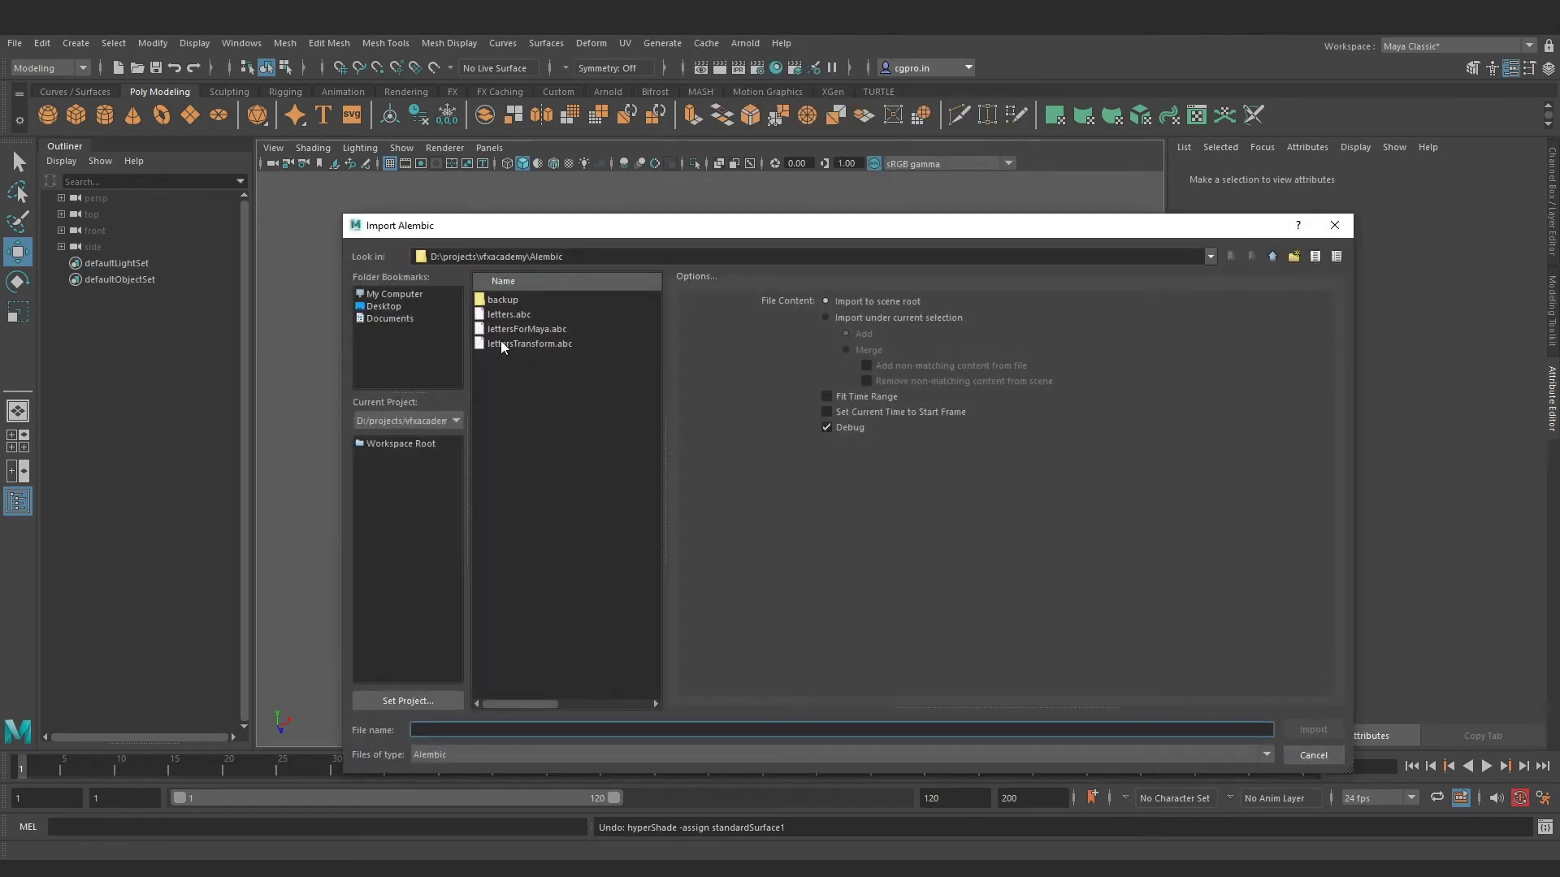
double_click(510, 330)
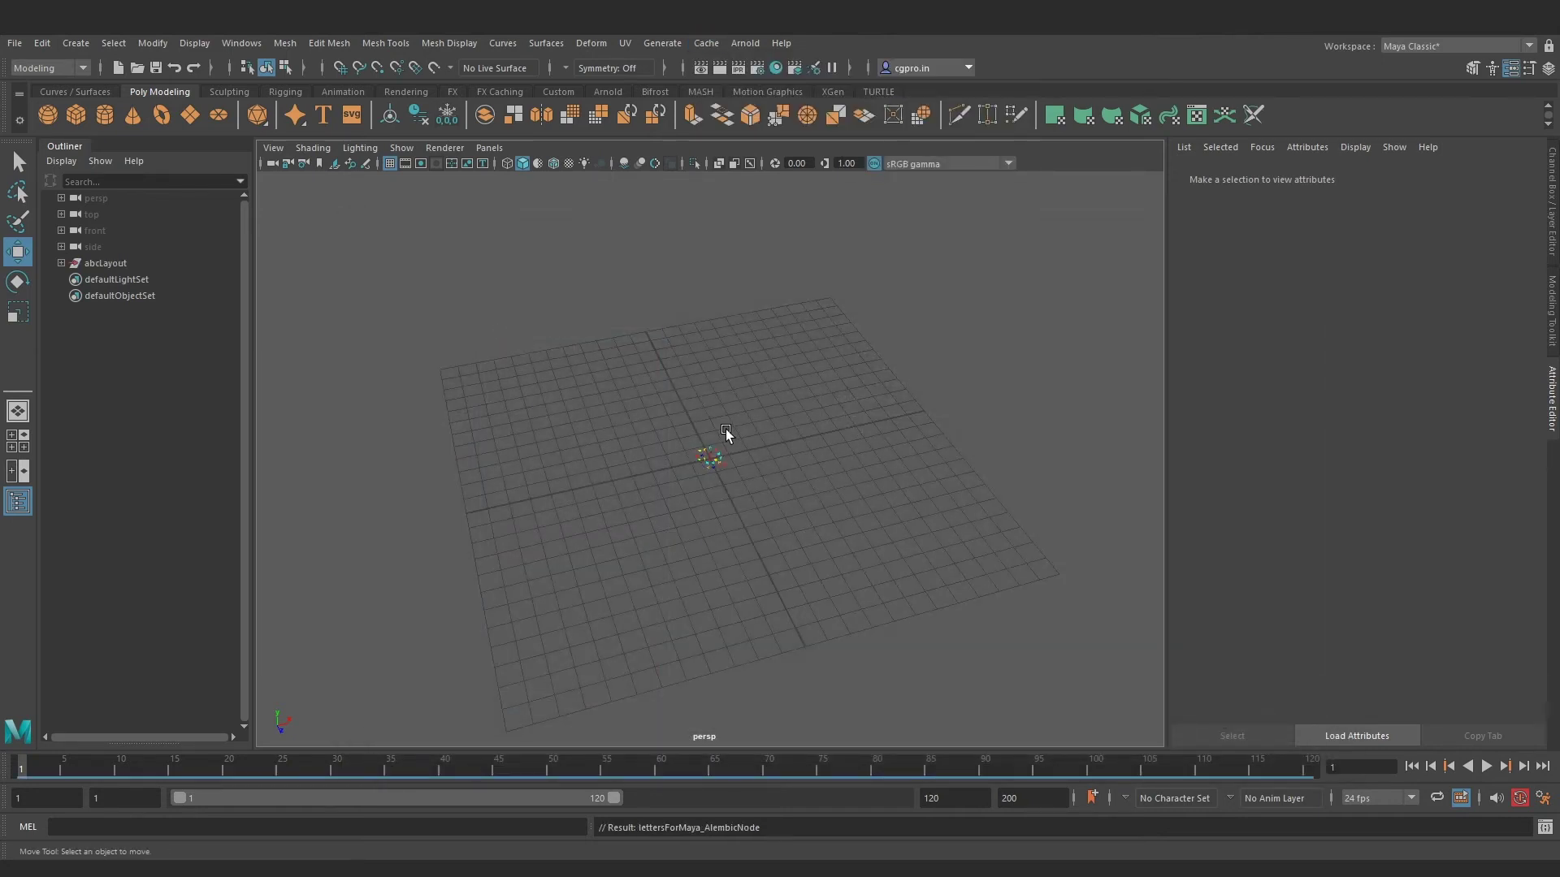
key("a")
Expand the abcLayout hierarchy down to AShape and examine the attributes of AShape and its parent transform A.
left_click(61, 262)
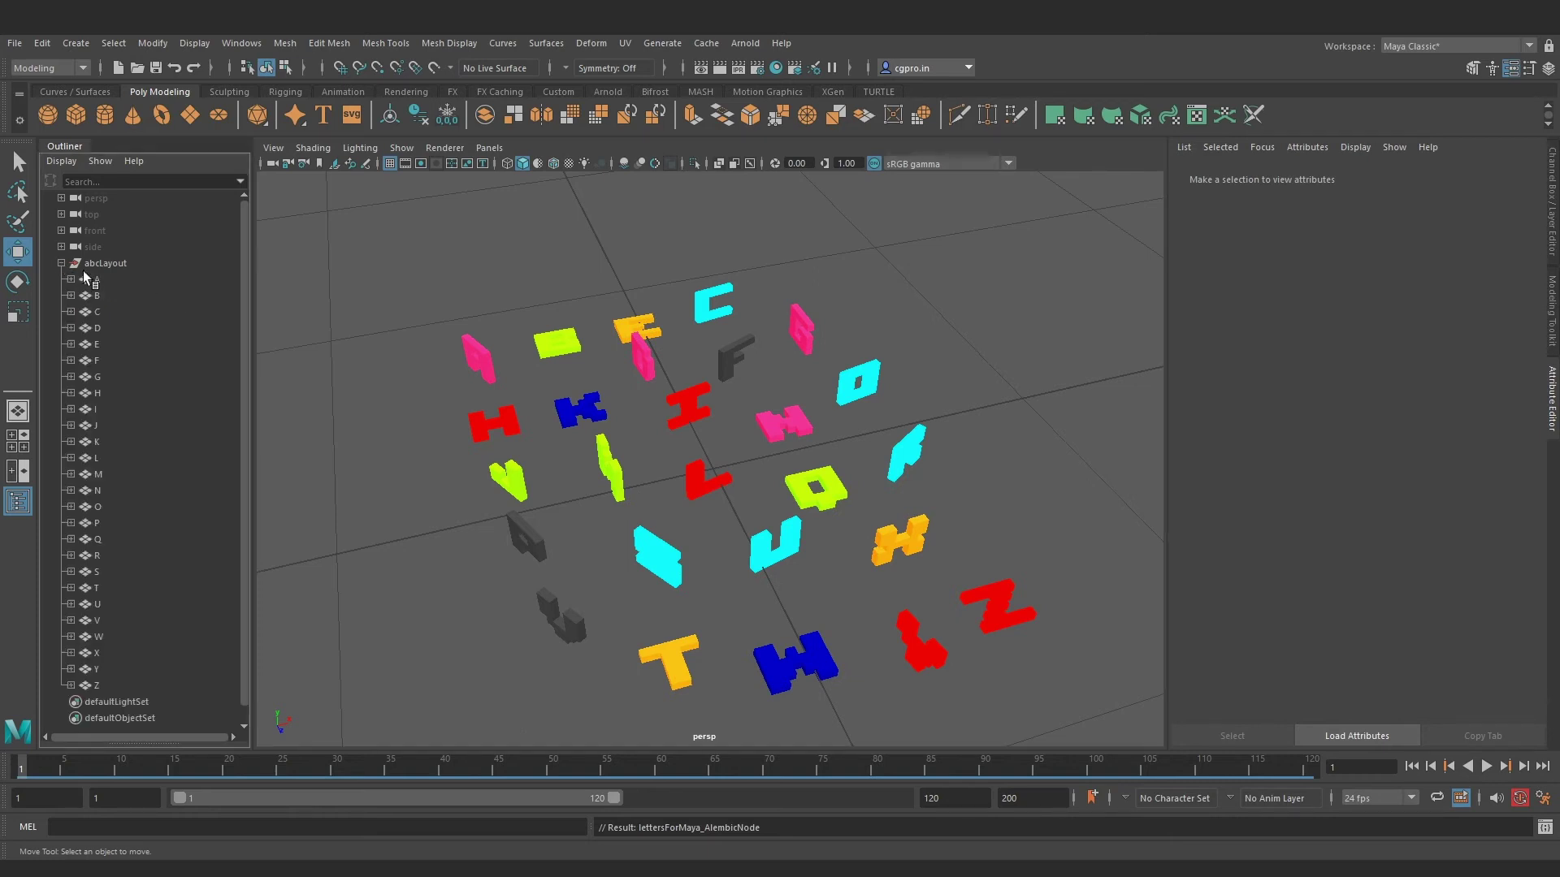
left_click(71, 280)
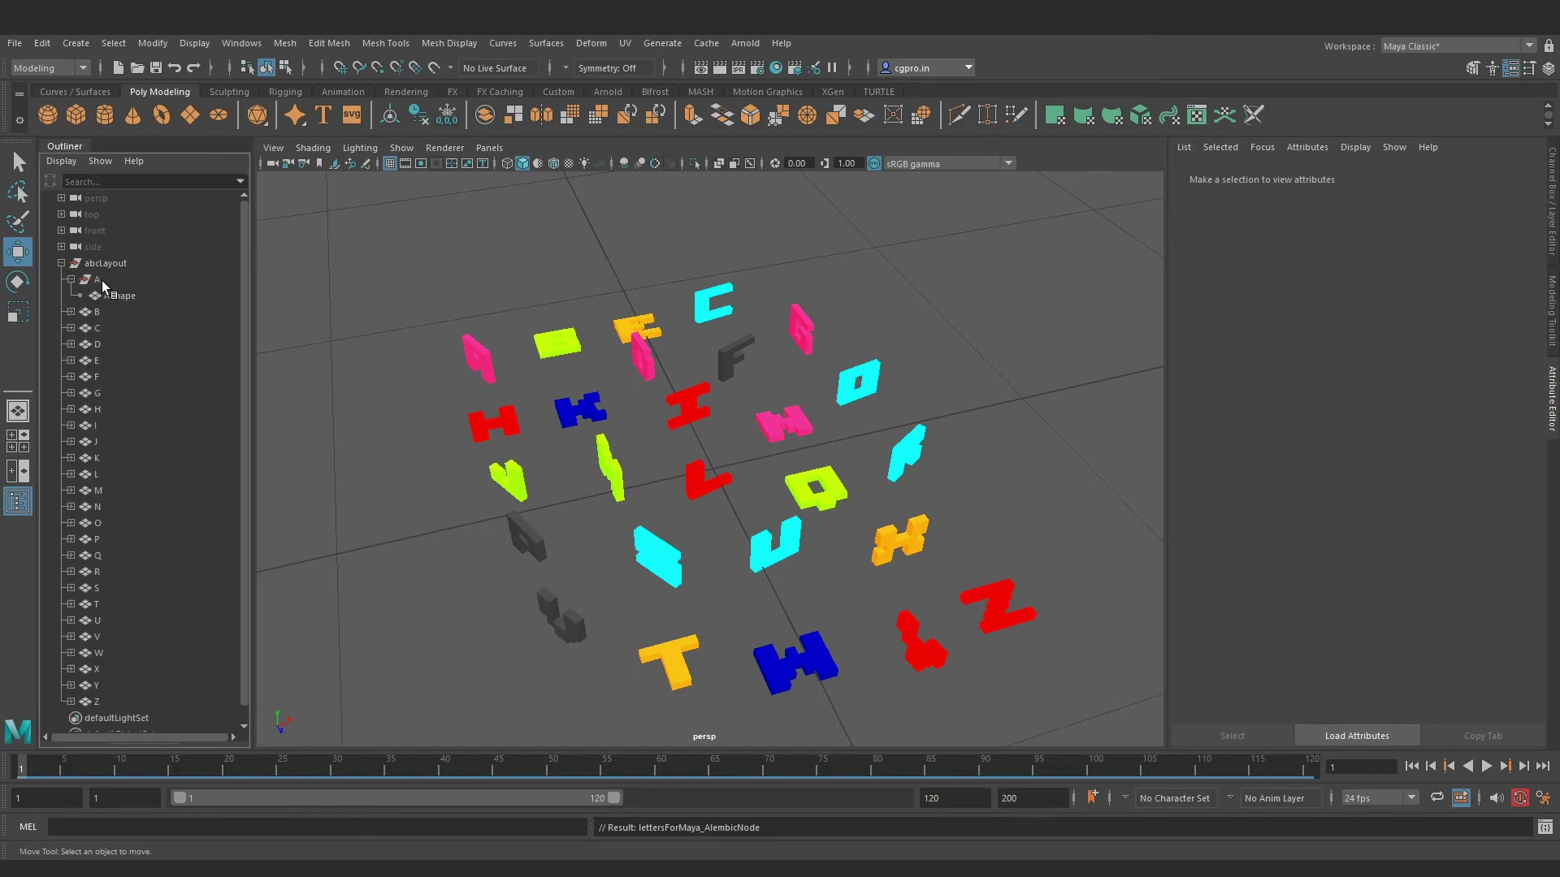
left_click(98, 279)
left_click(116, 295)
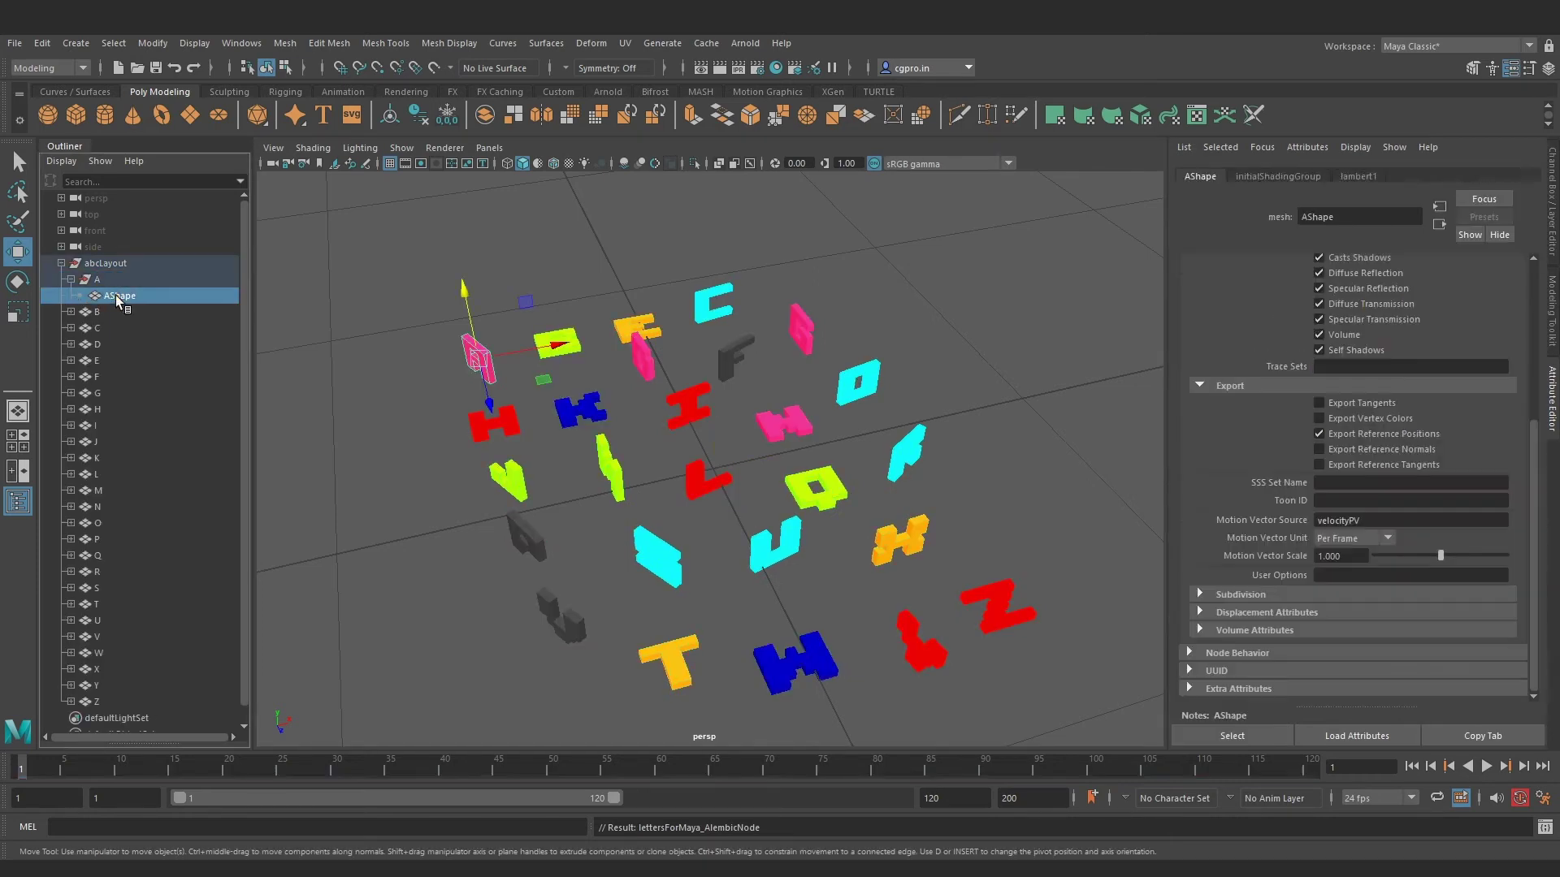
left_click(99, 280)
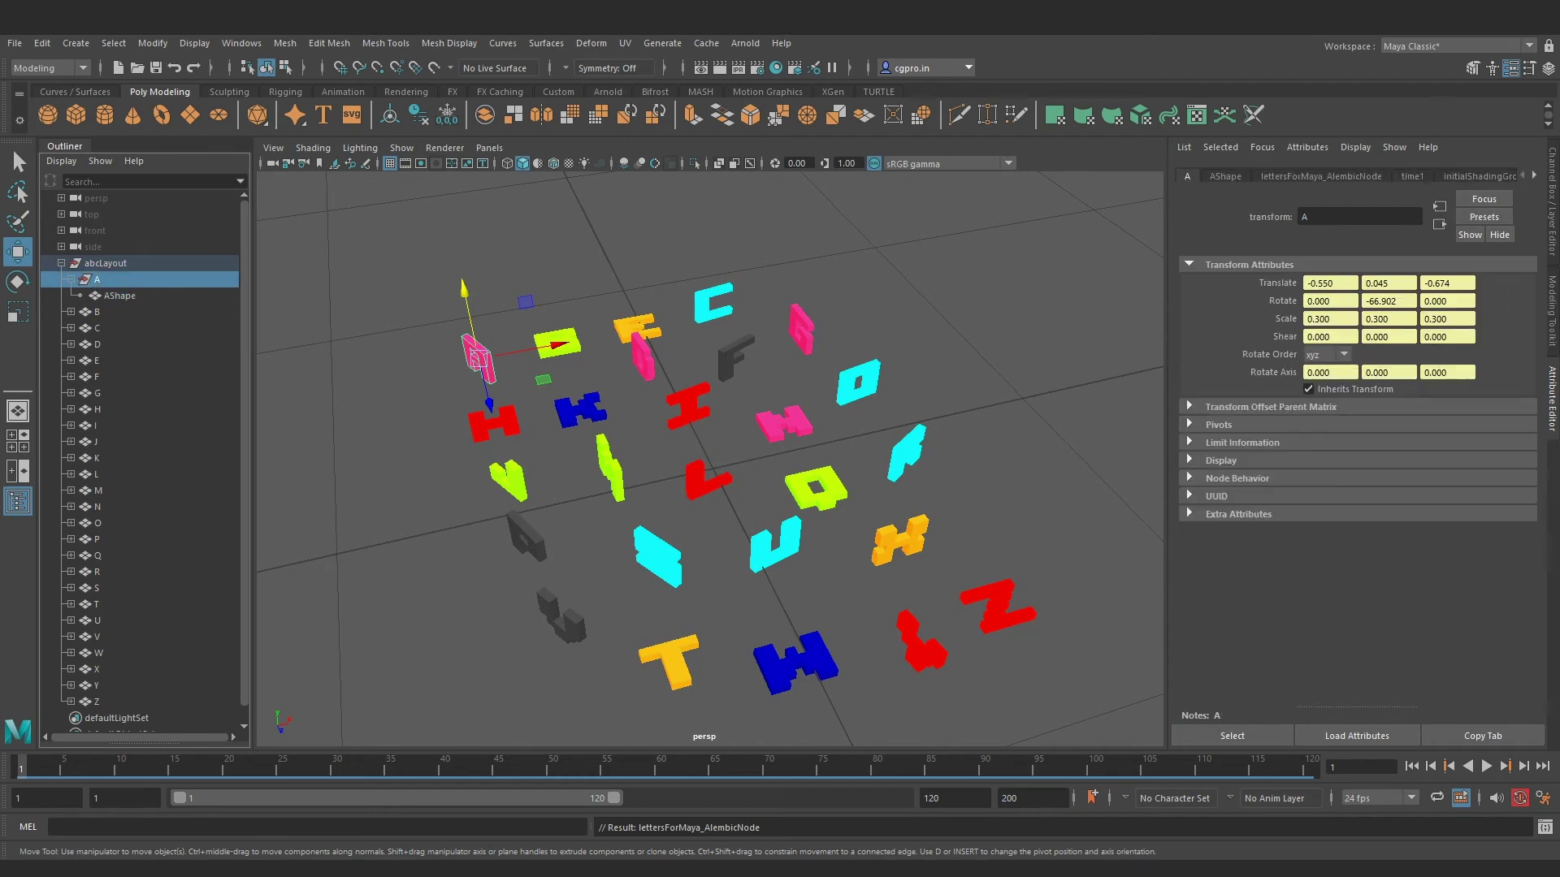
Break the Translate Y connection of letter A, raise the letter to about 0.311 in Y, and play the animation.
right_click(1389, 282)
left_click(1390, 322)
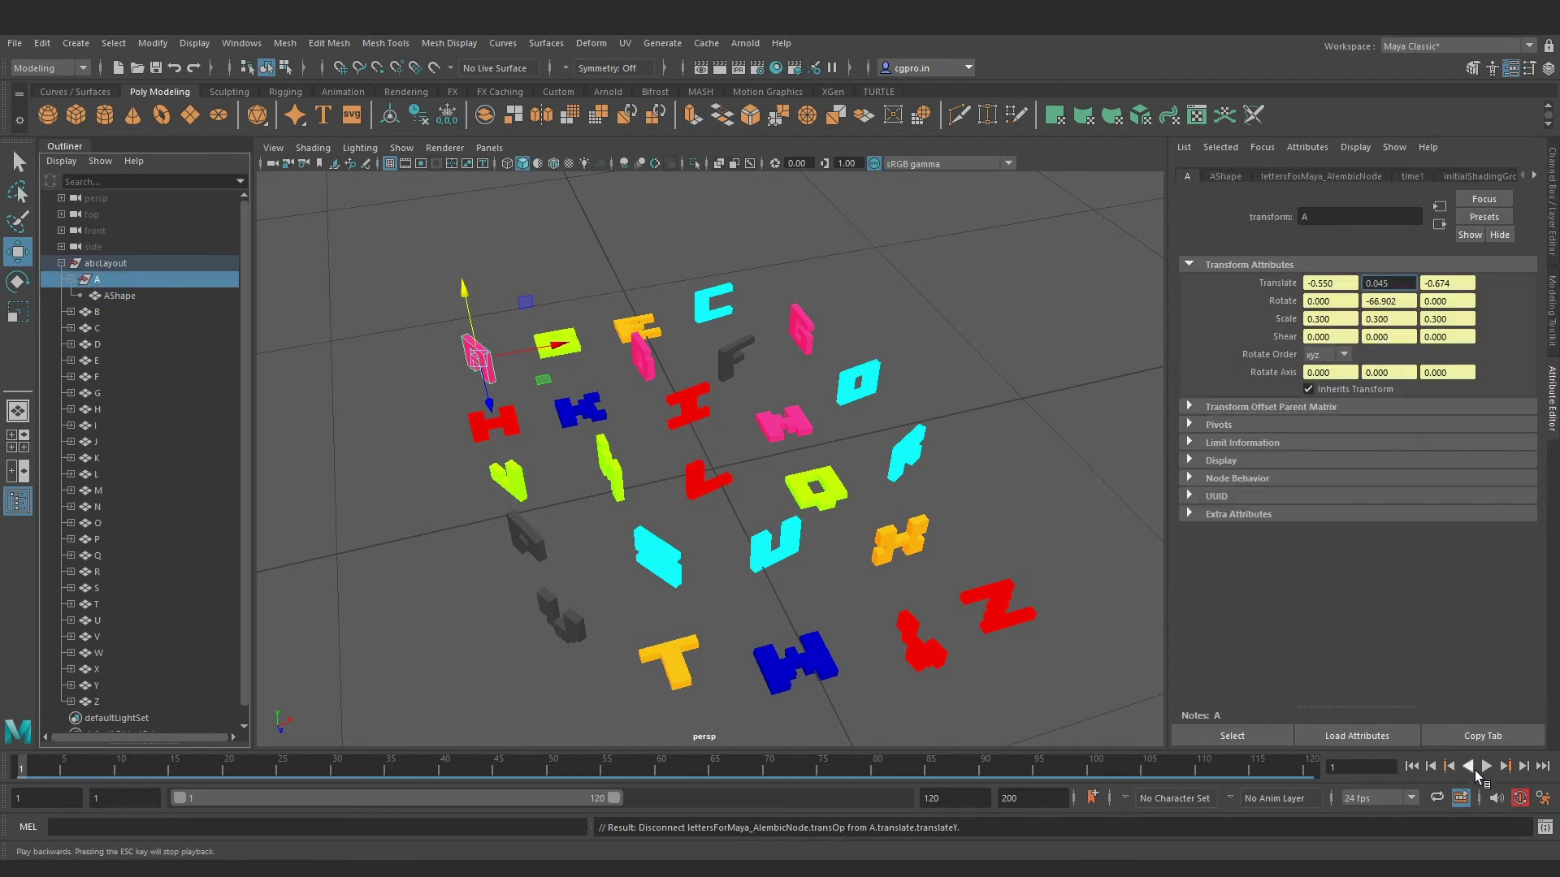
left_click(1487, 768)
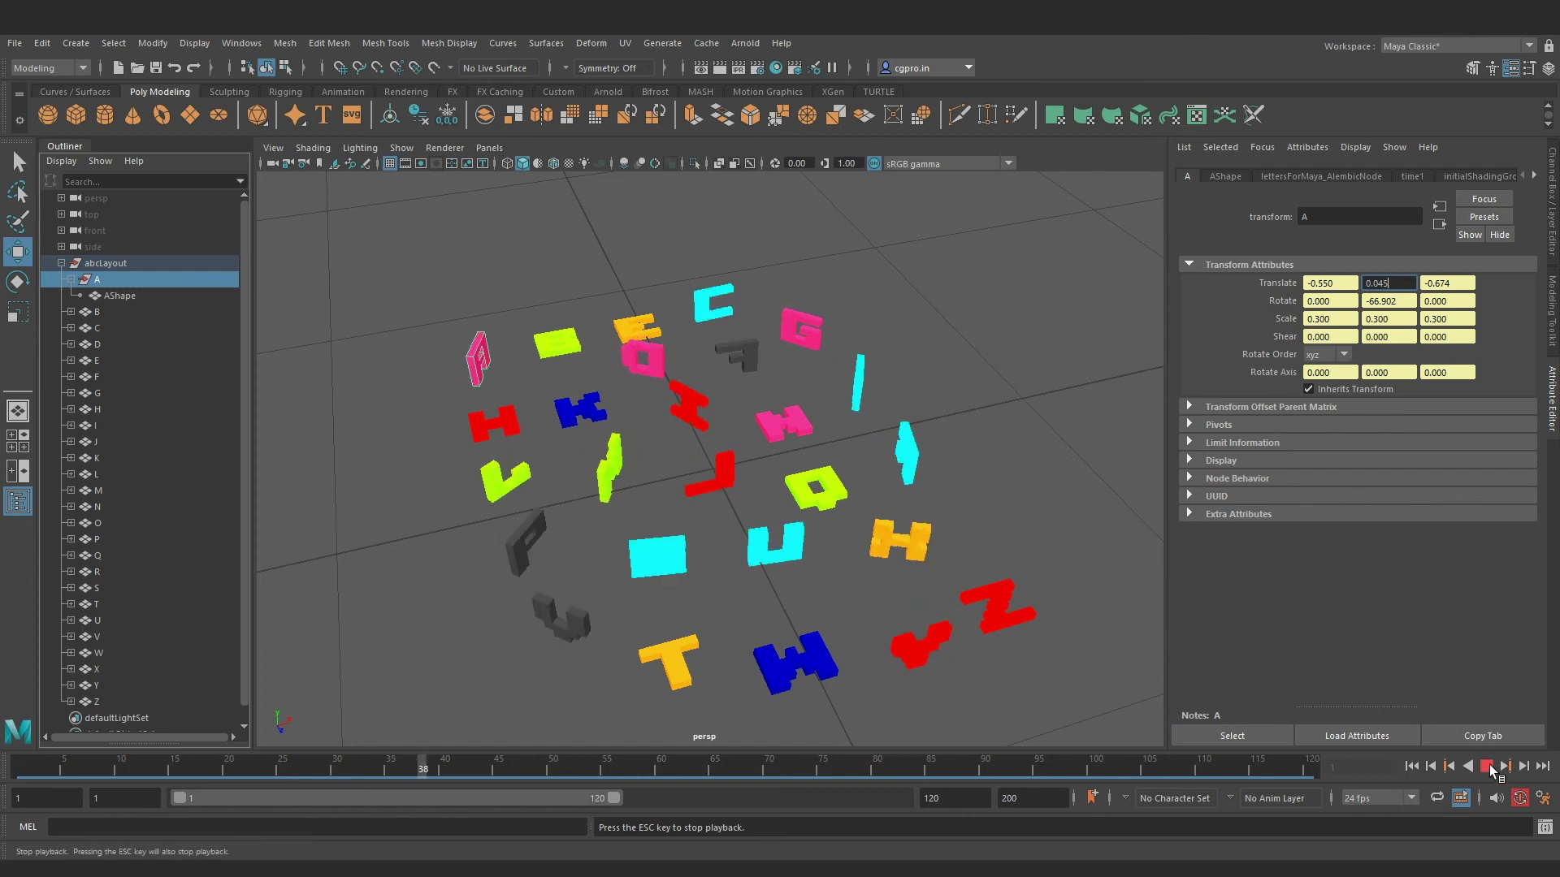
left_click(1489, 766)
left_click_drag(470, 296, 465, 228)
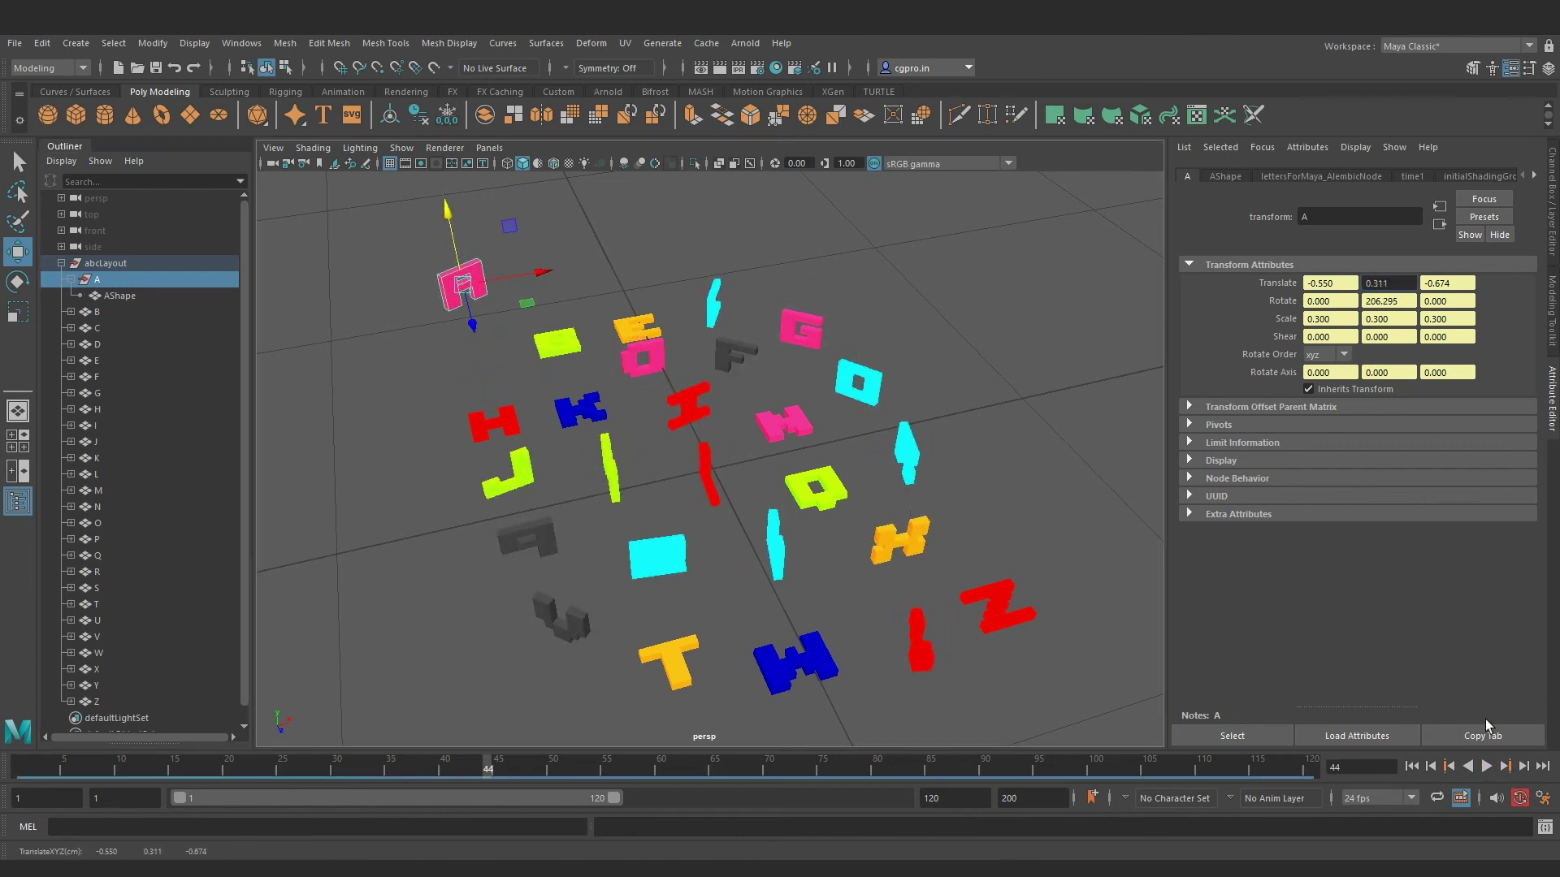
left_click(1487, 766)
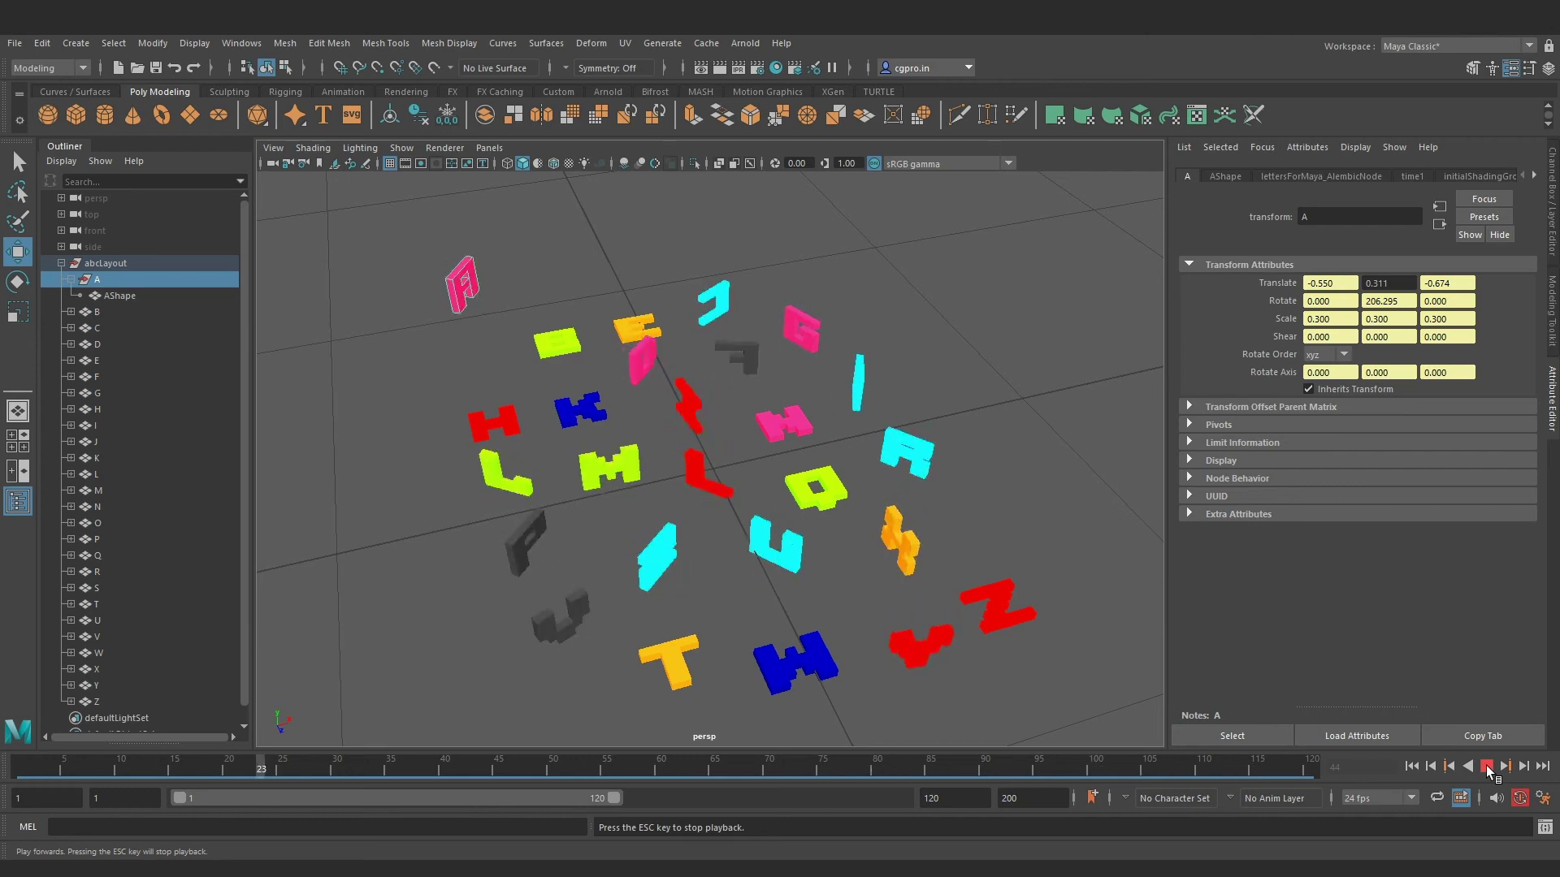
Assign the existing standardSurface1 material to the whole abcLayout group.
left_click(106, 262)
right_click(310, 199)
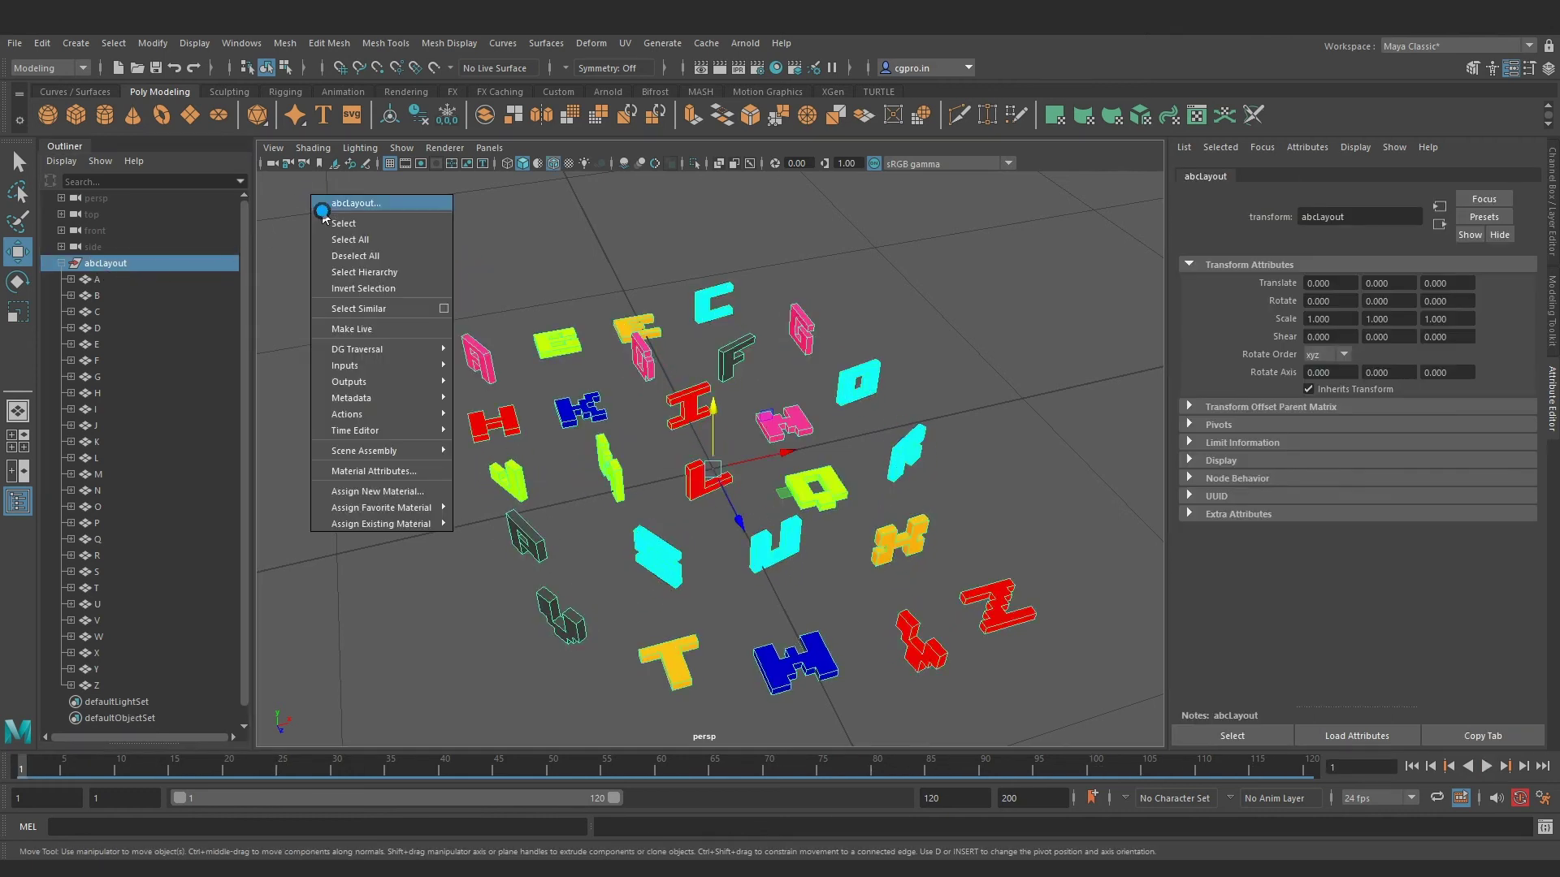
mouse_move(415, 524)
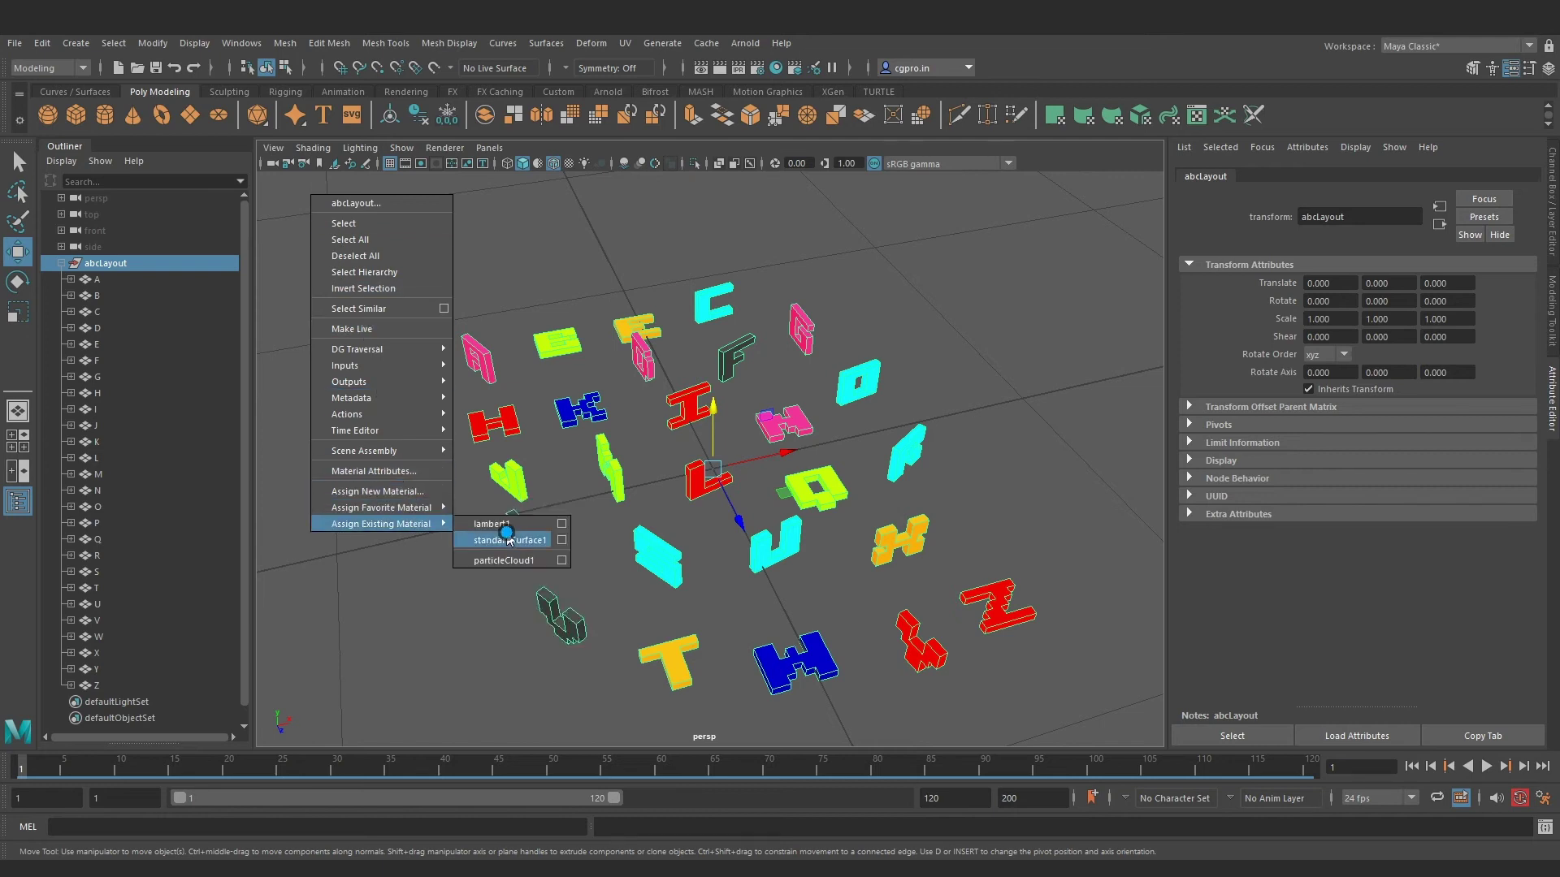
left_click(505, 536)
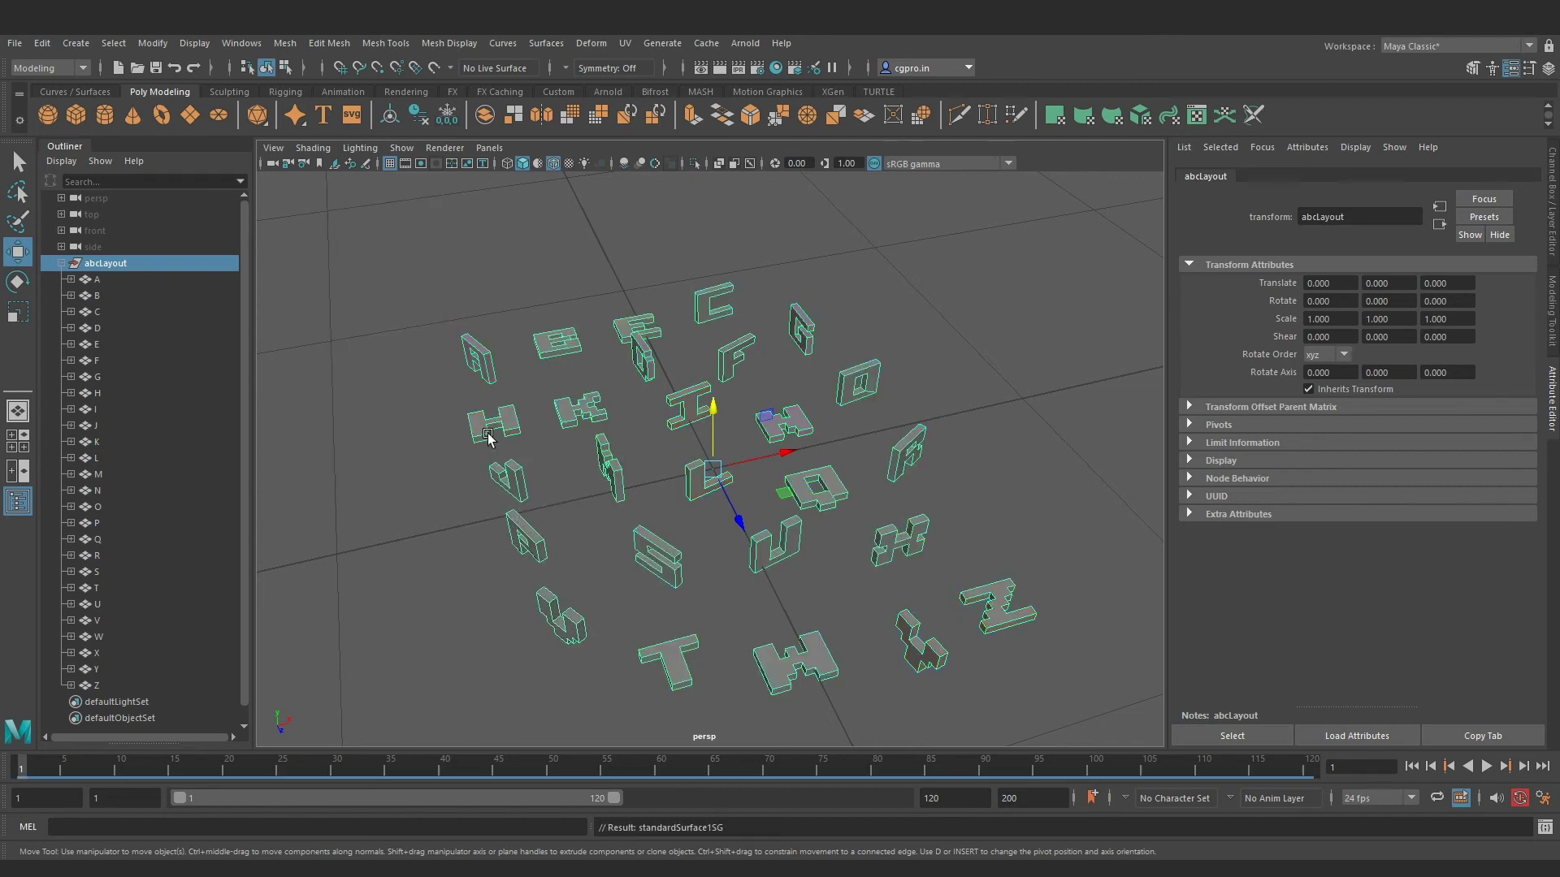
Select AShape under letter A and examine its Arnold export attributes, including Export Vertex Colors.
left_click(71, 279)
left_click(114, 296)
left_click(1226, 409)
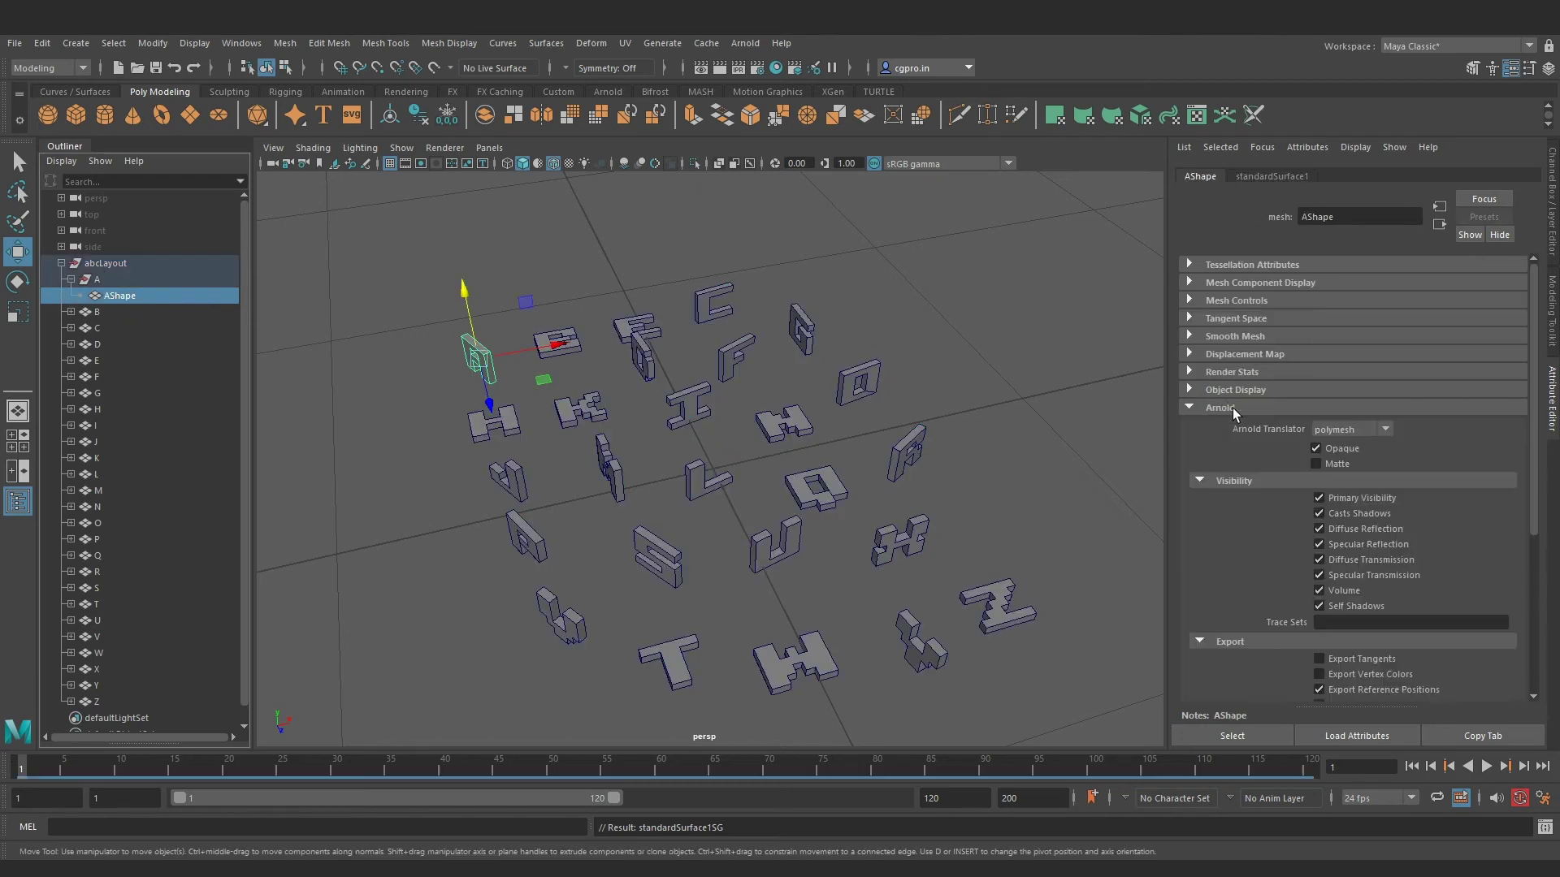
scroll(1321, 446, "down", 3)
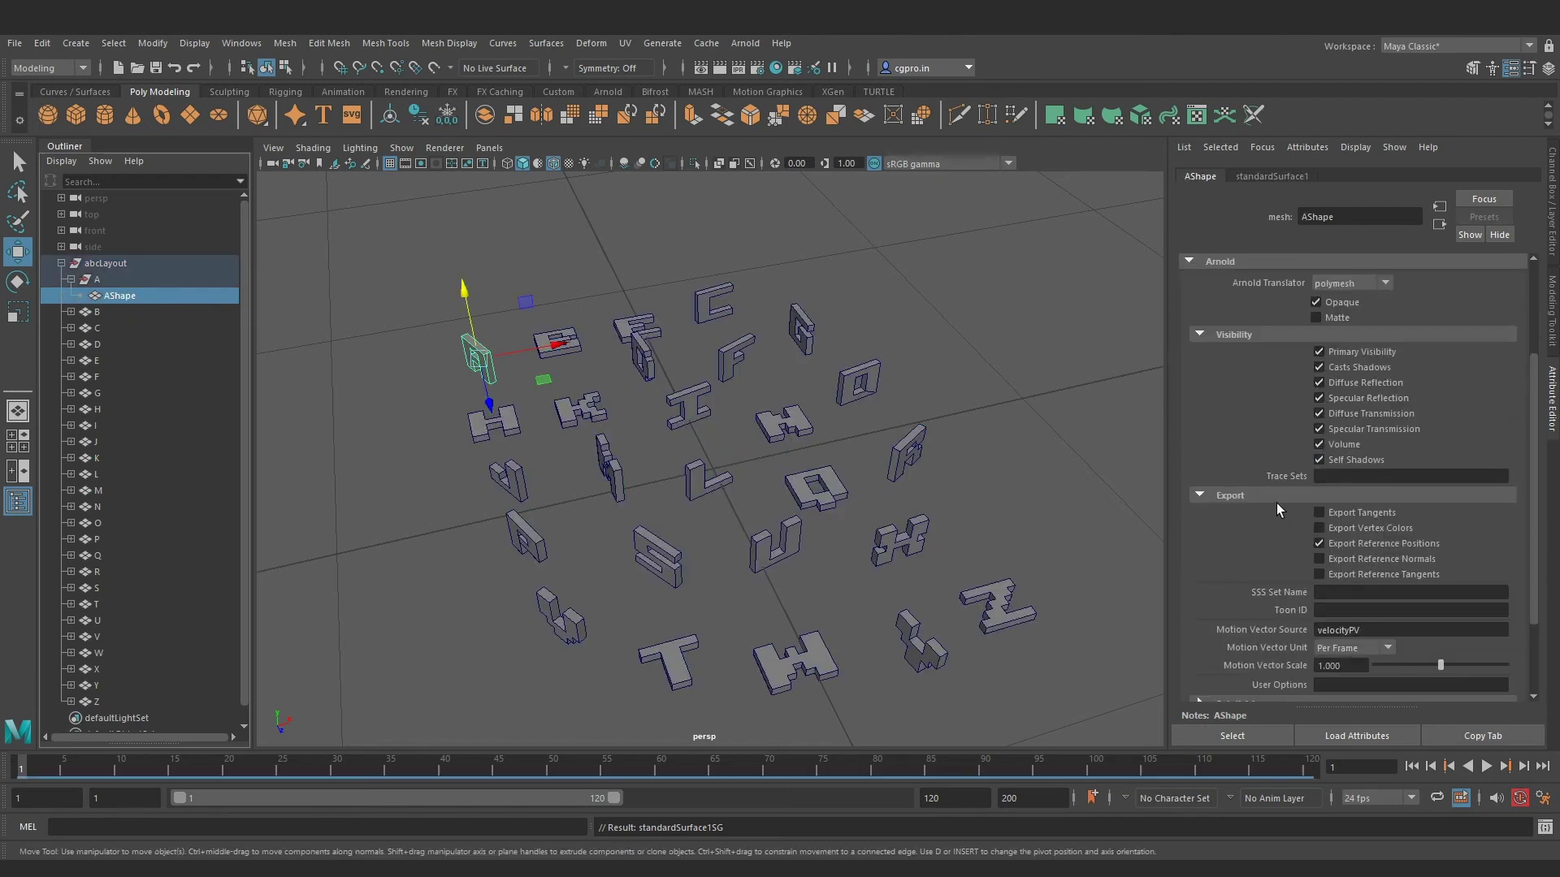
Turn on Ai Export Colors for all abcLayout letter shapes in the Attribute Spread Sheet, filtering attributes by "co", and close it.
left_click(241, 43)
mouse_move(290, 97)
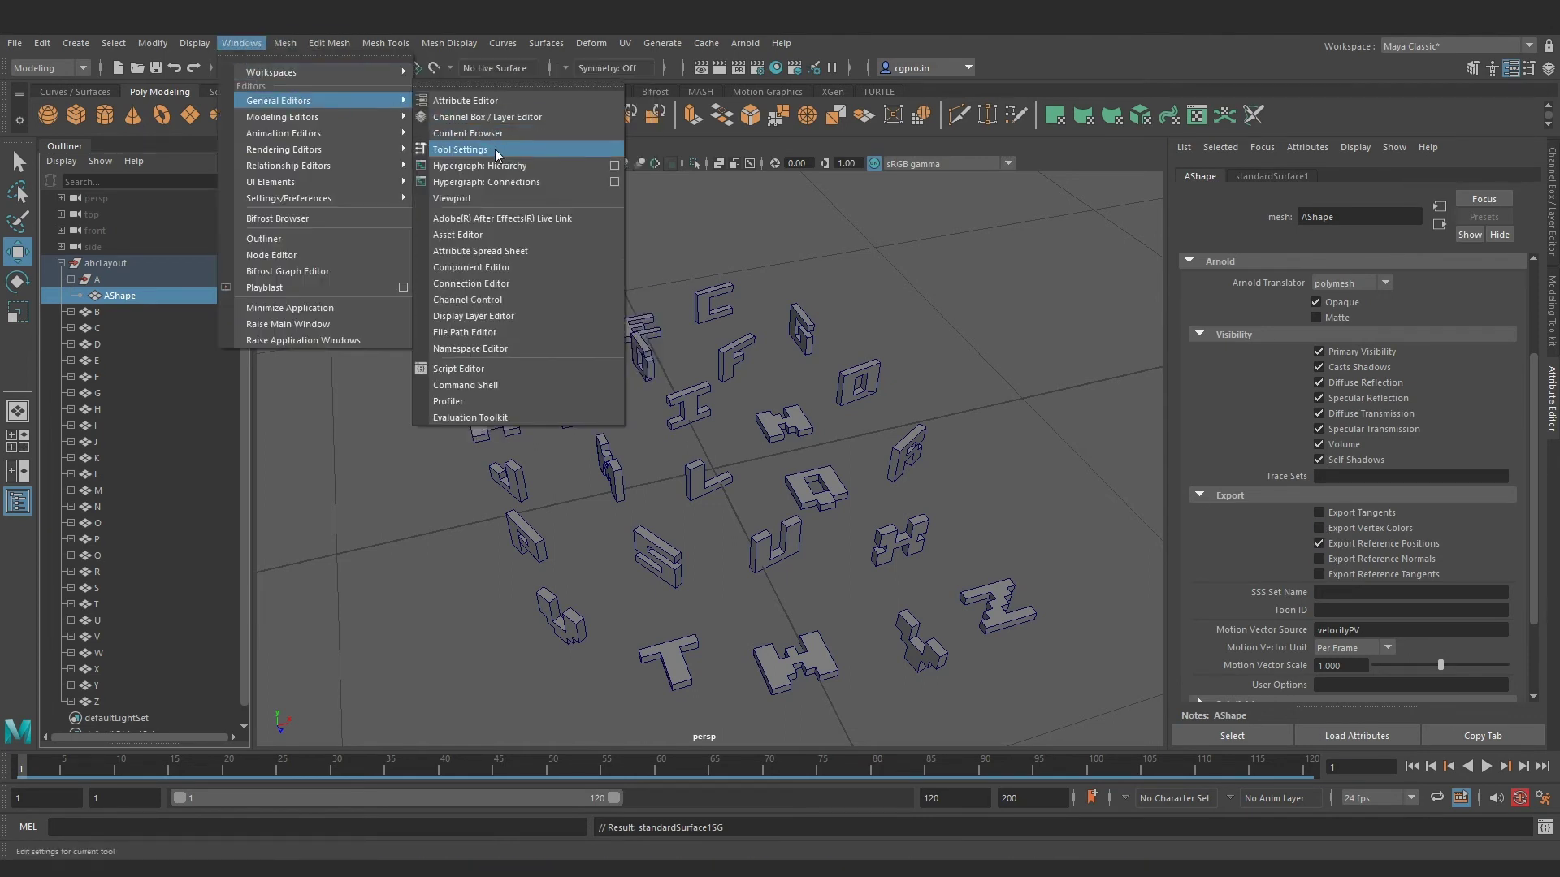
left_click(503, 251)
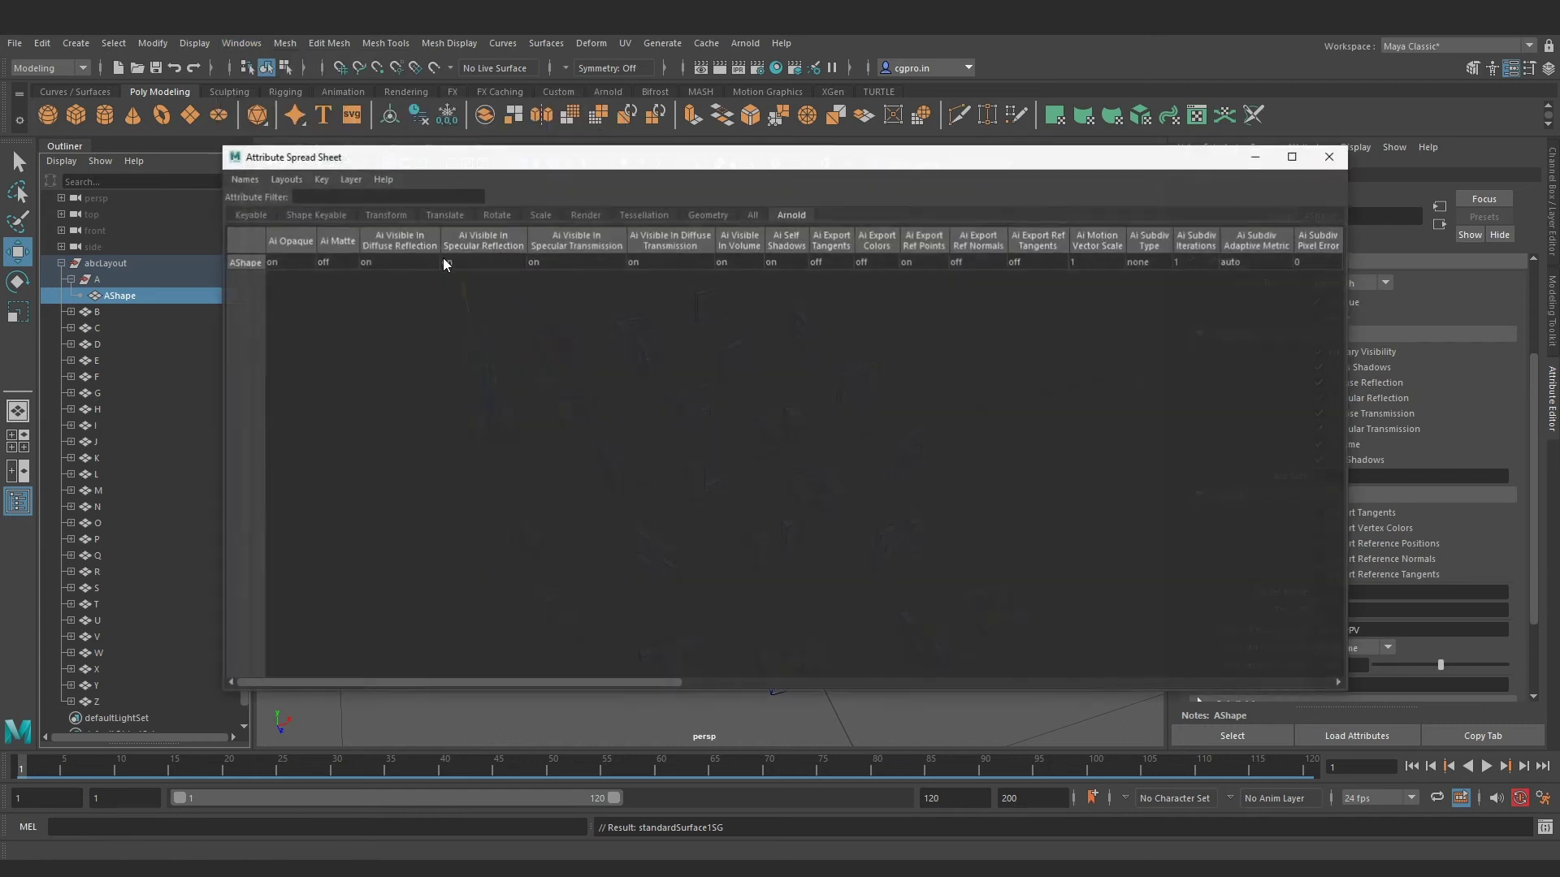
left_click(114, 263)
scroll(105, 611, "down", 1)
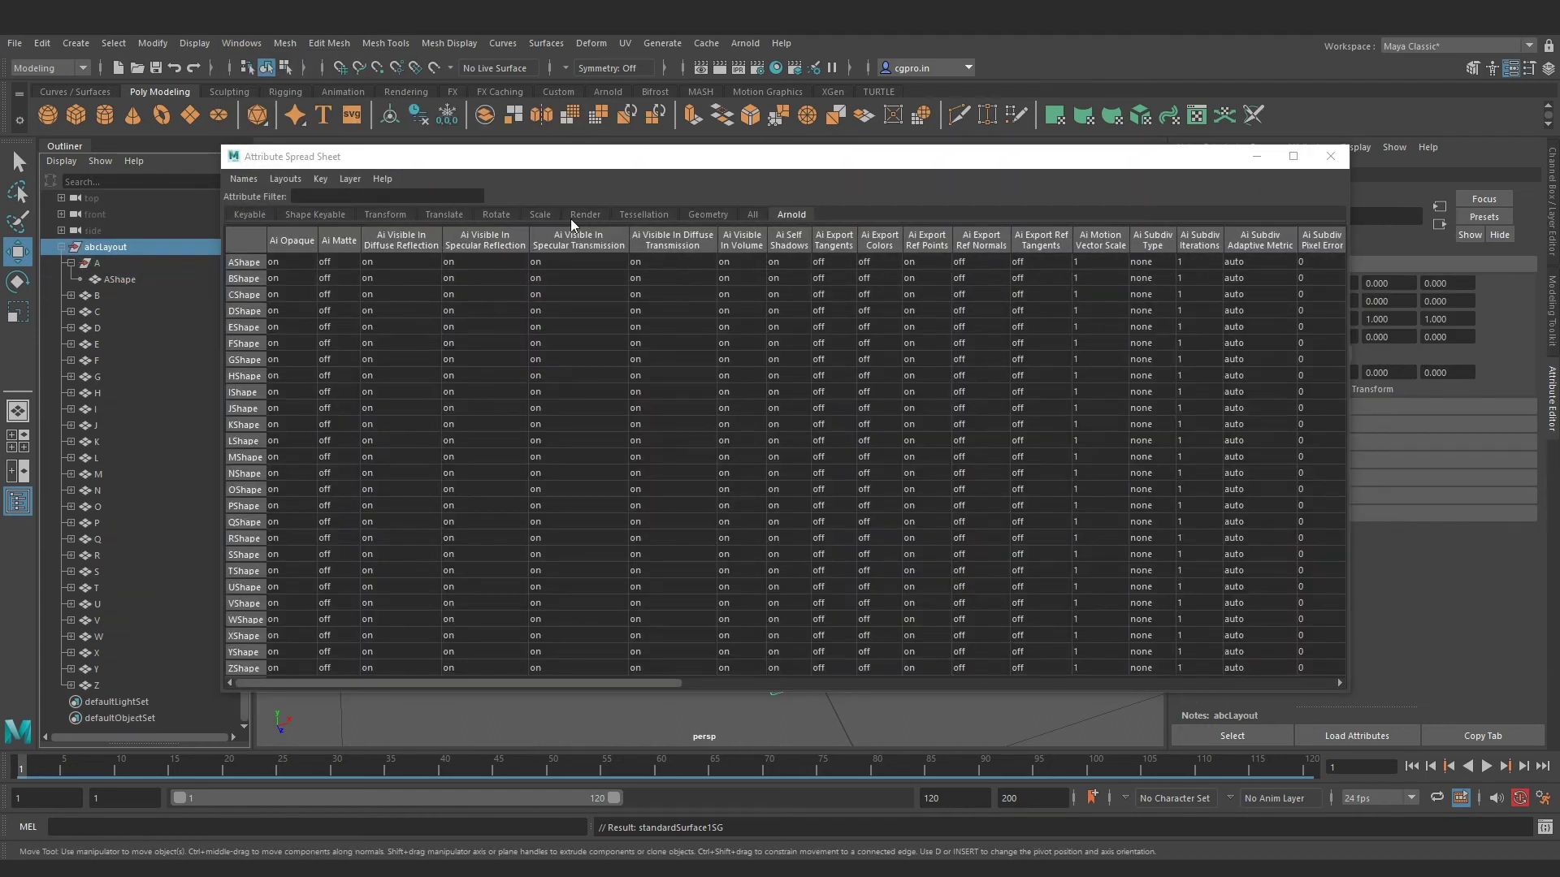
left_click(387, 195)
type("co")
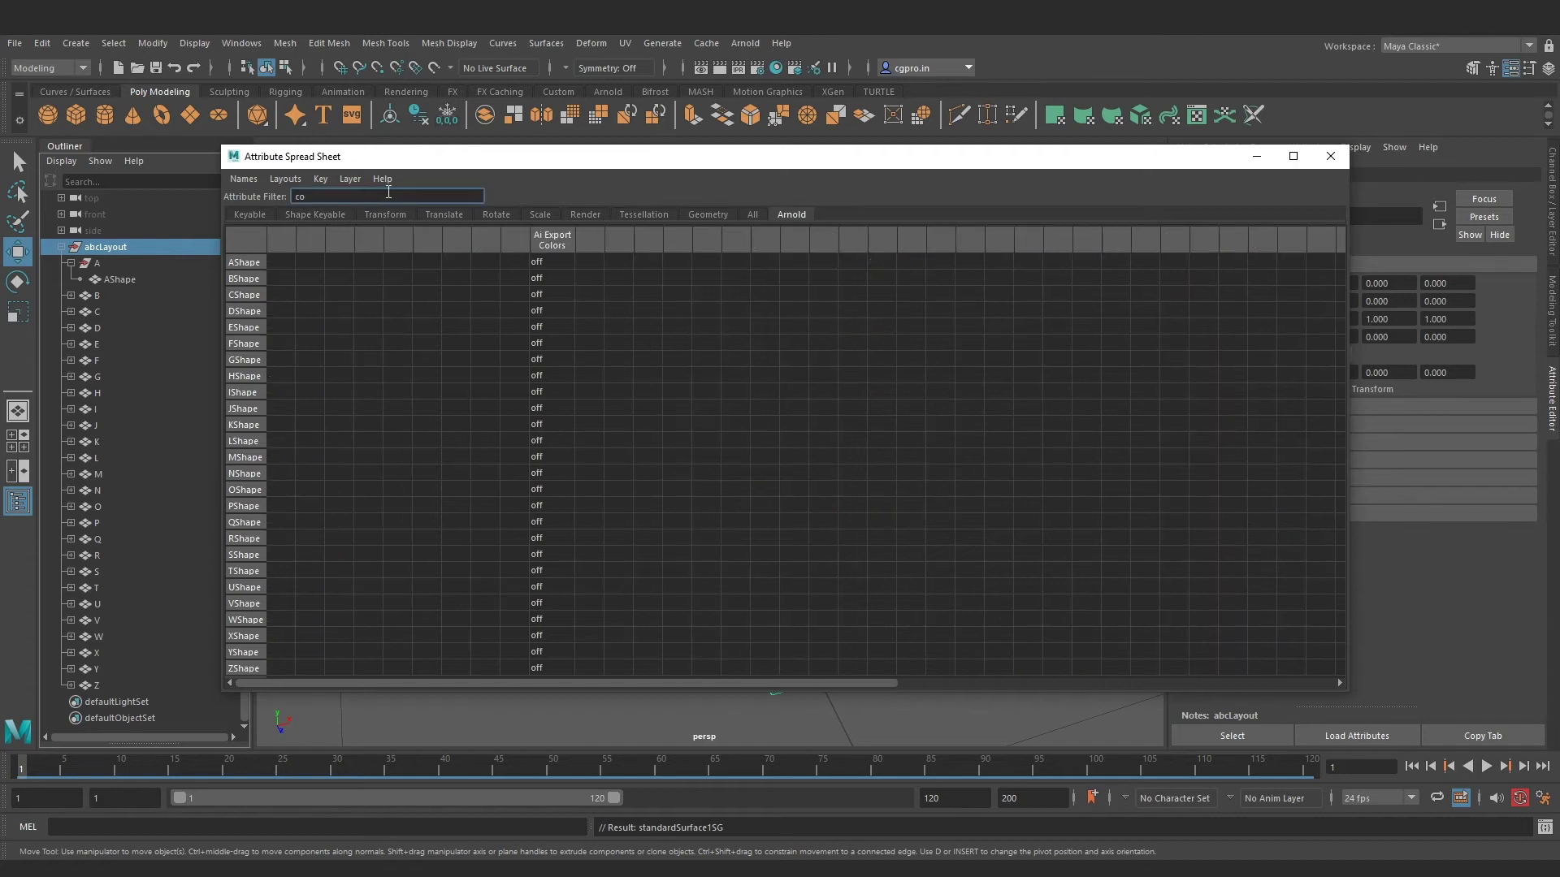
left_click_drag(555, 267, 583, 669)
type("1")
key("Return")
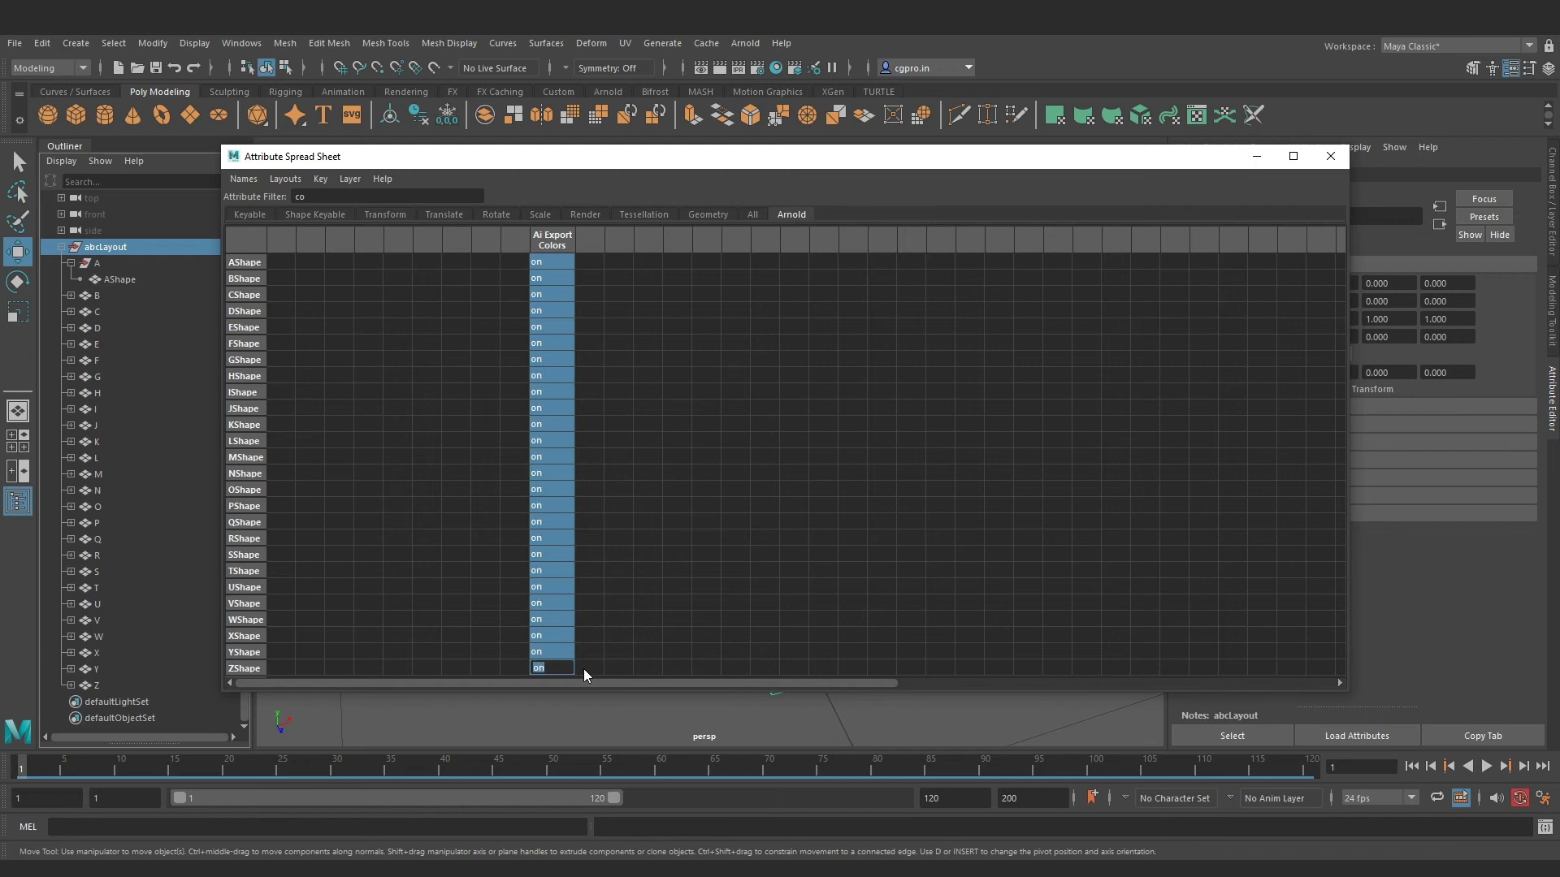
left_click(1330, 156)
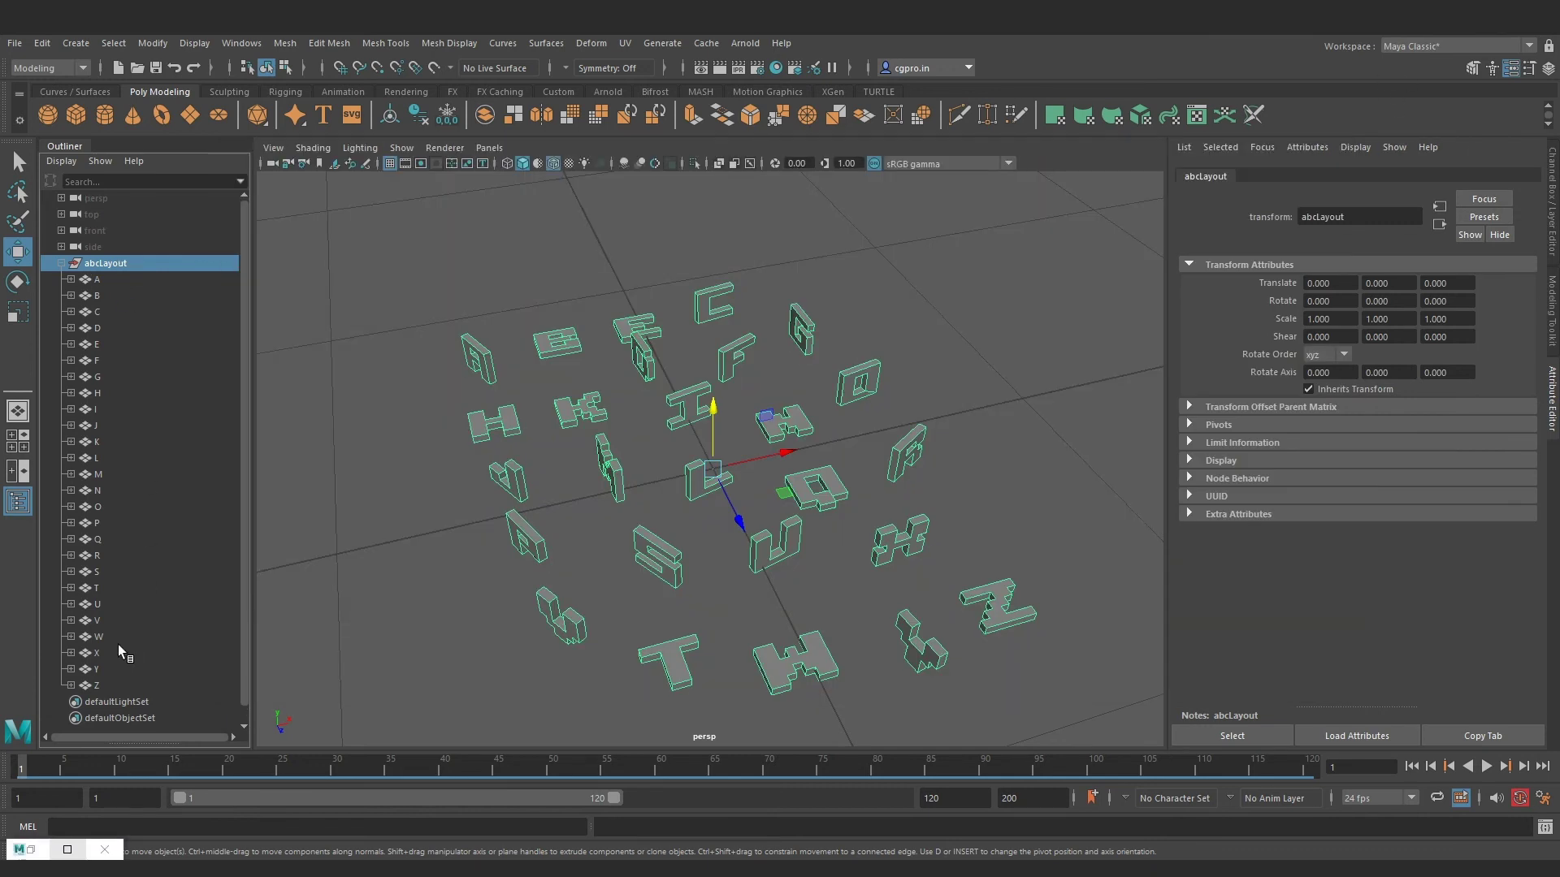
Select all letters from abcLayout through Z and graph their material network in the Hypershade.
left_click(102, 685, "shift")
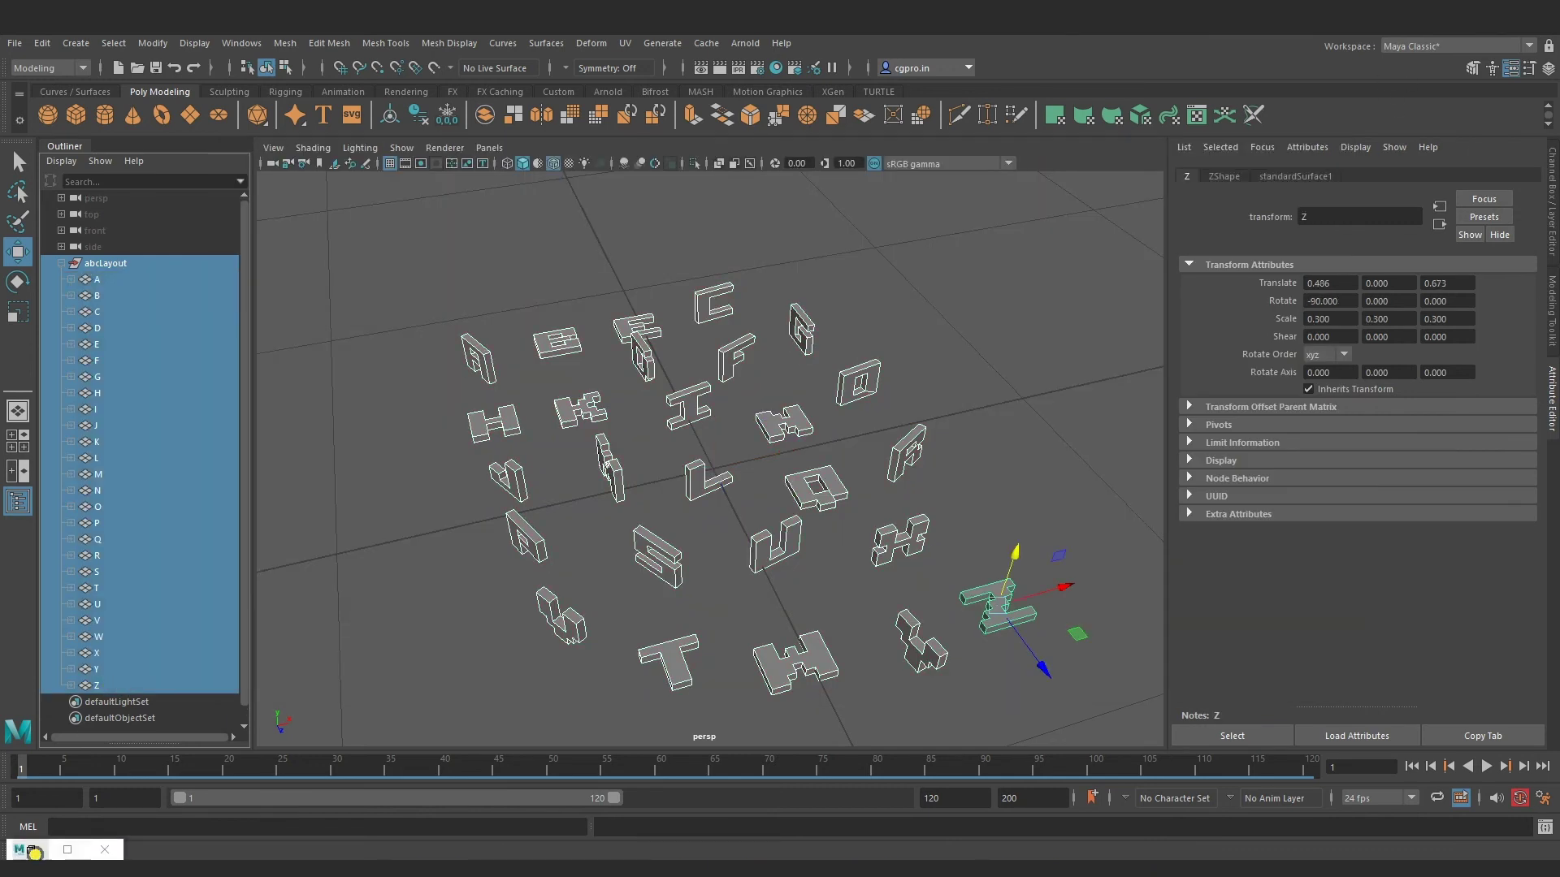
left_click(33, 853)
right_click(662, 355)
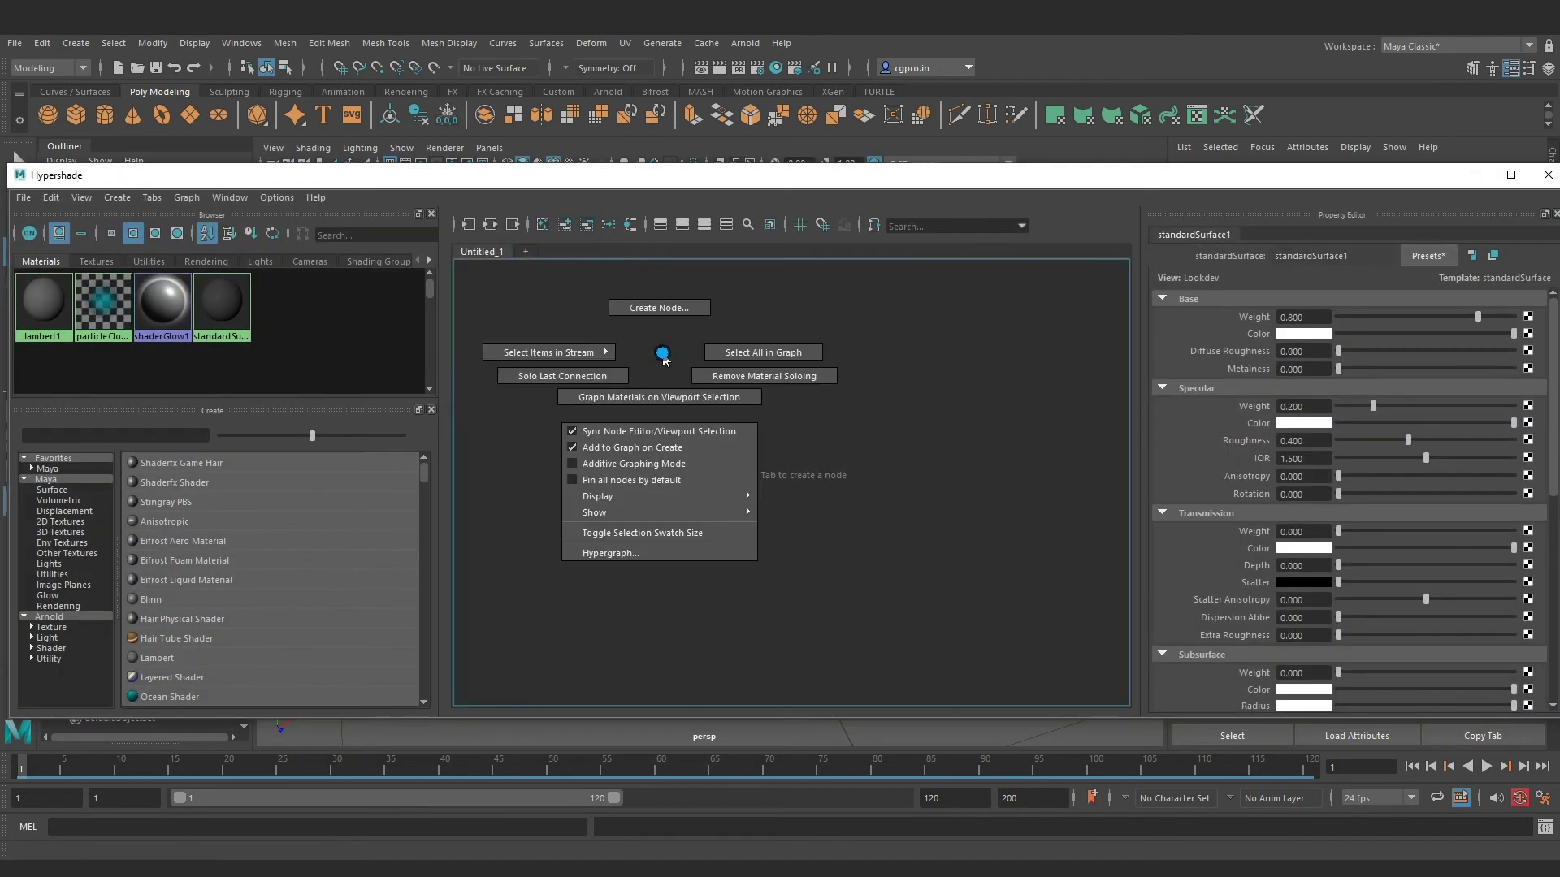
left_click(665, 397)
Create an aiUserDataColor node and connect its Out Color to the Base Color of standardSurface1.
key("Tab")
type("aiU")
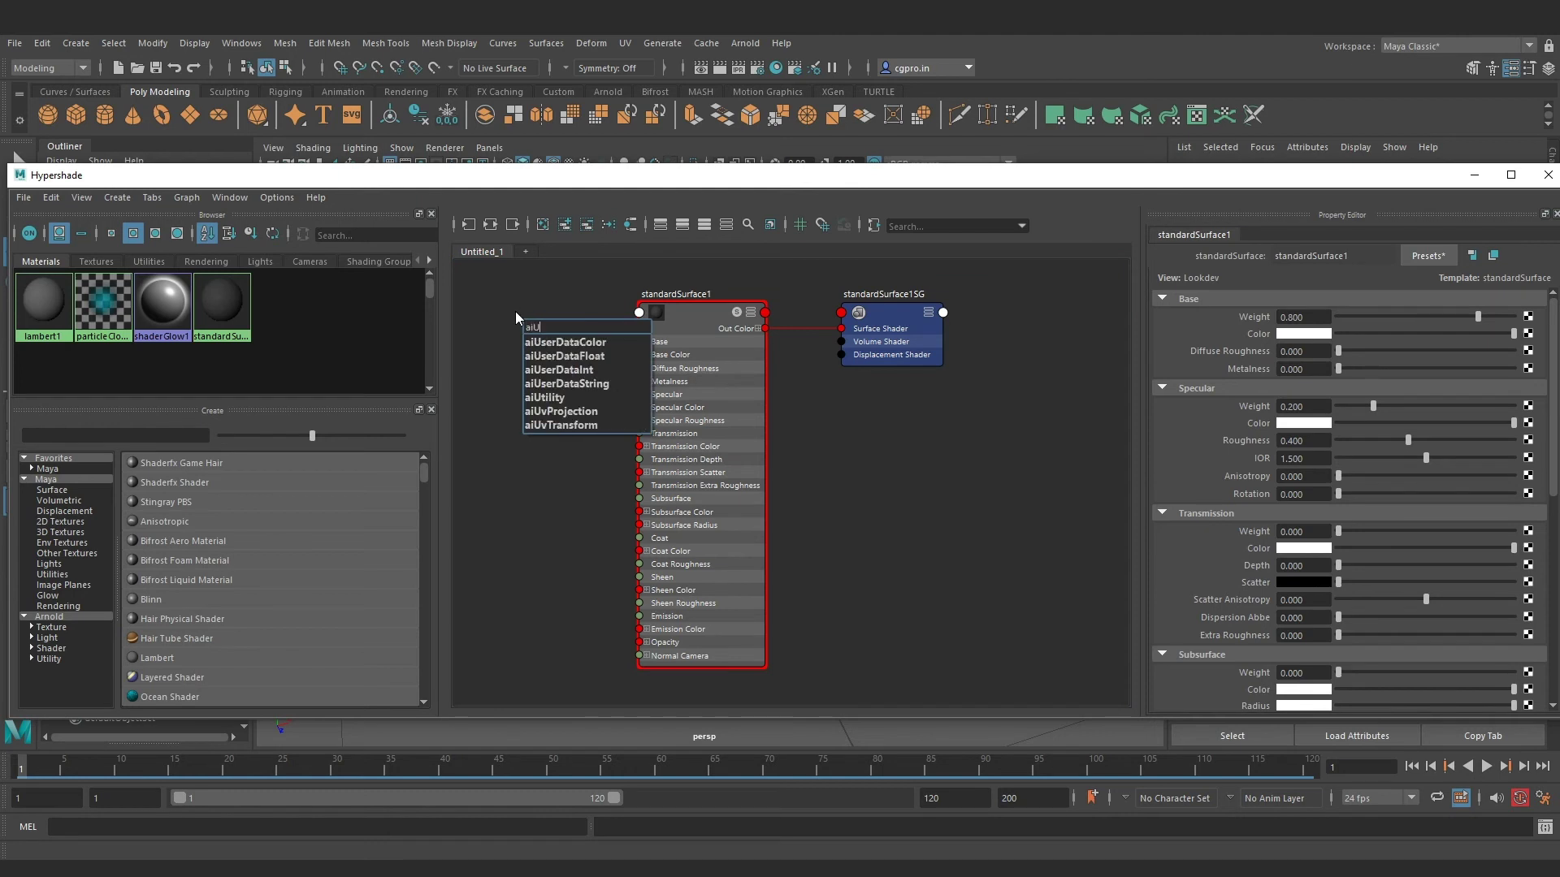
key("Down")
key("Return")
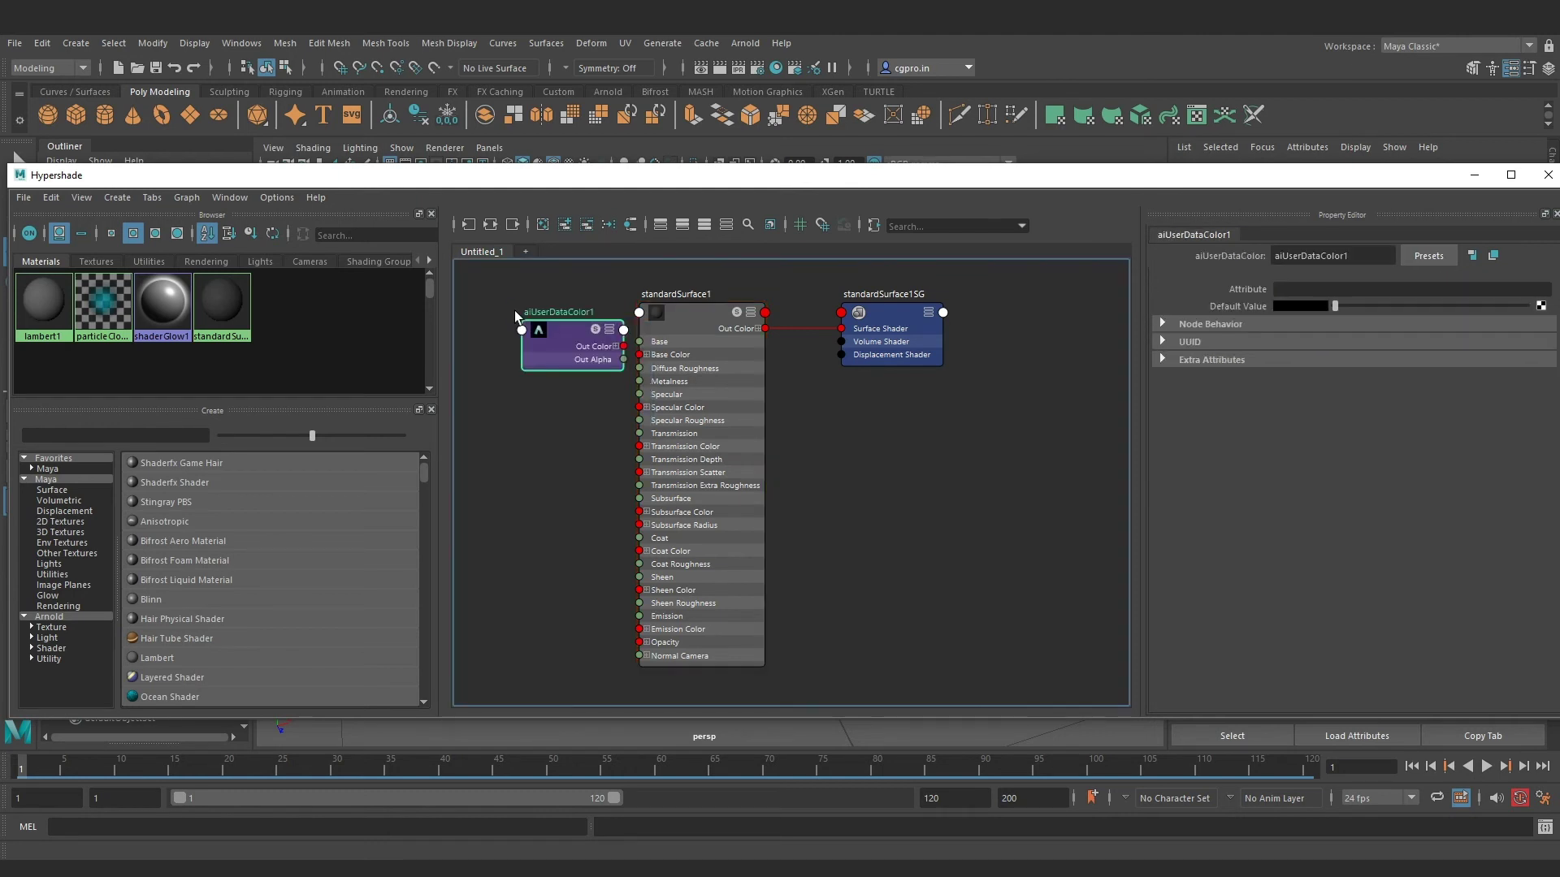
left_click_drag(567, 336, 640, 354)
Set the aiUserDataColor node's Attribute to Cd and close the Hypershade.
left_click(1307, 290)
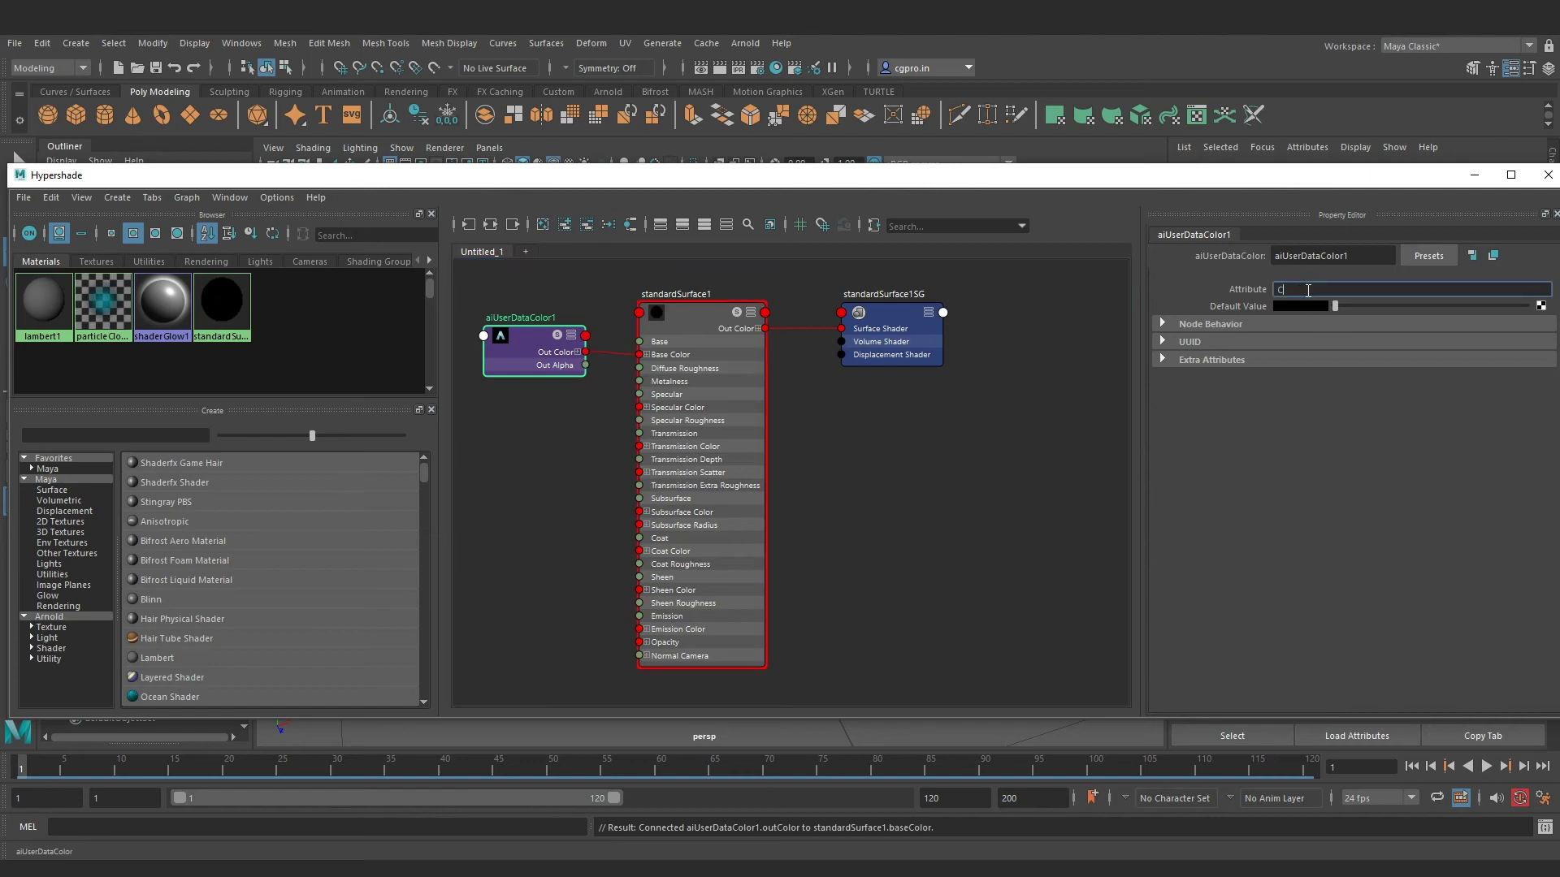
key("Return")
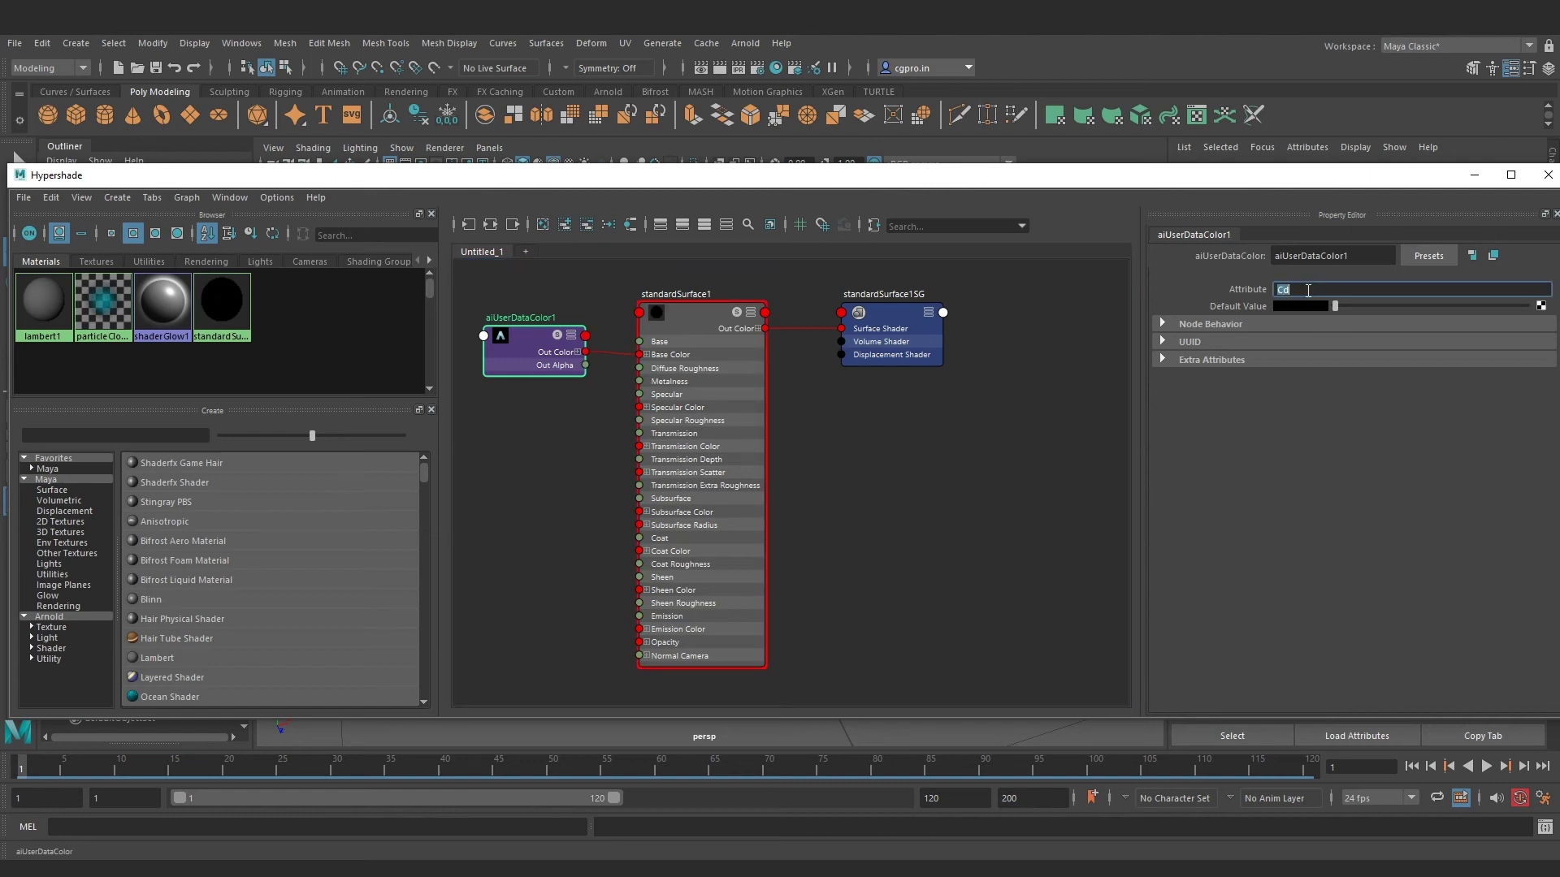
left_click(1547, 175)
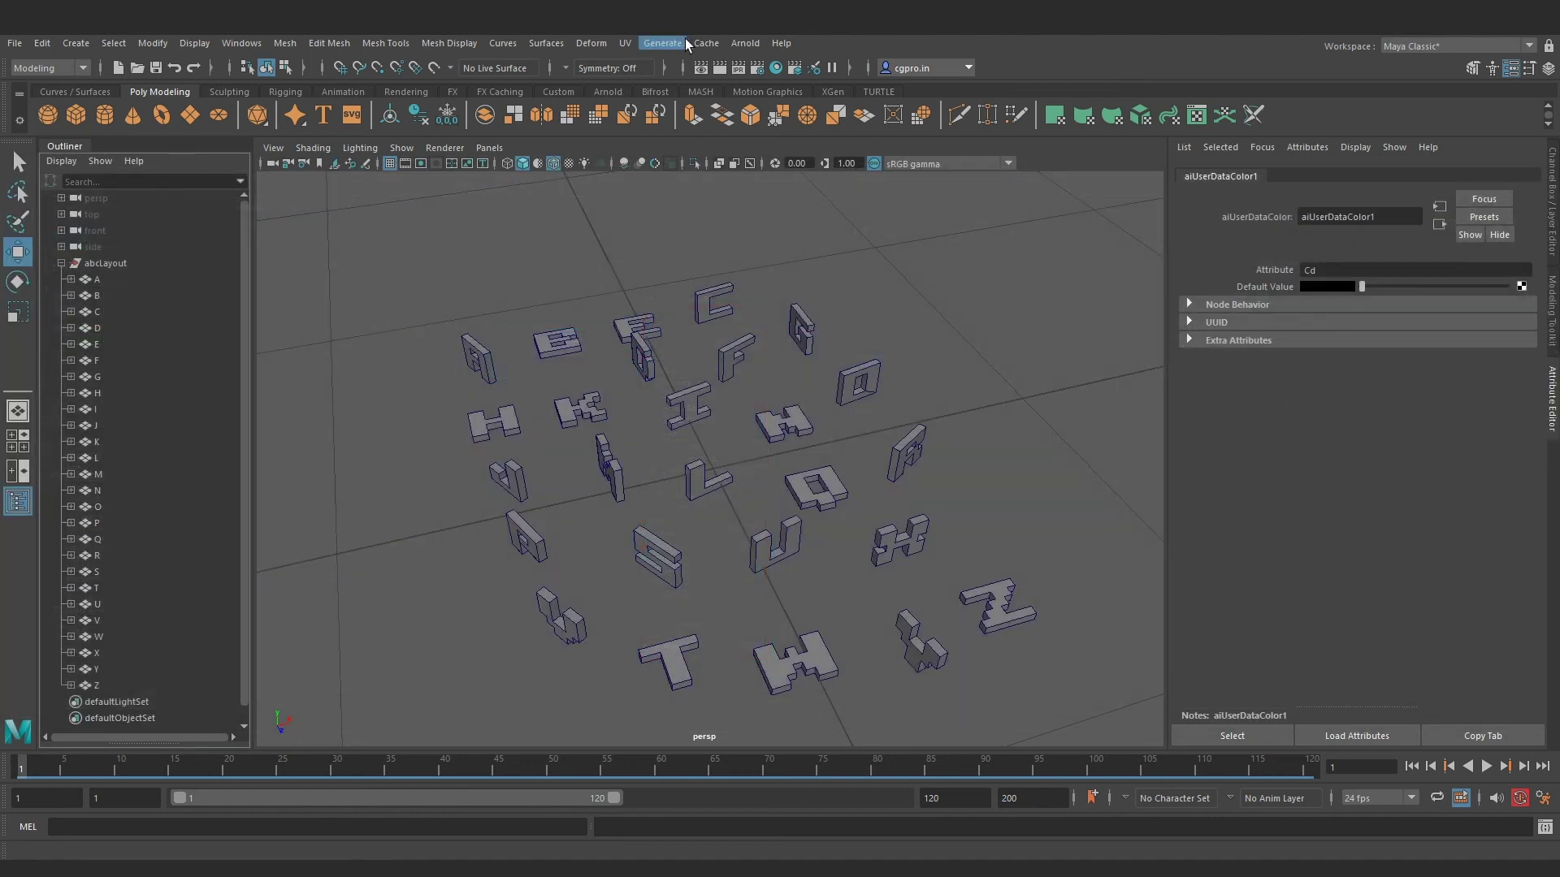
Add an Arnold skydome light to the scene.
left_click(745, 43)
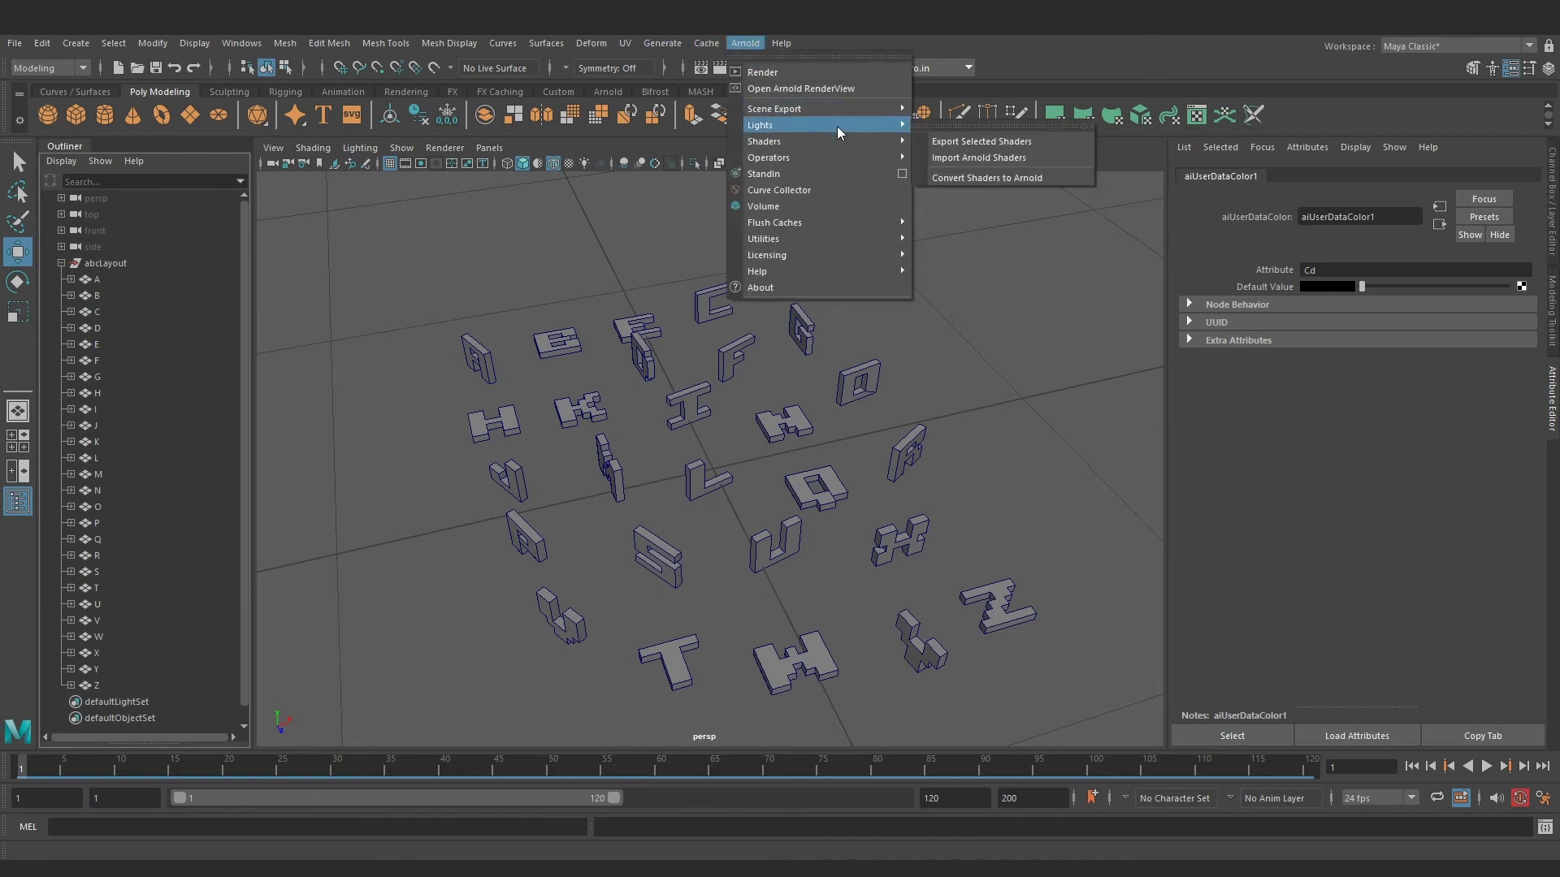
mouse_move(853, 125)
left_click(956, 206)
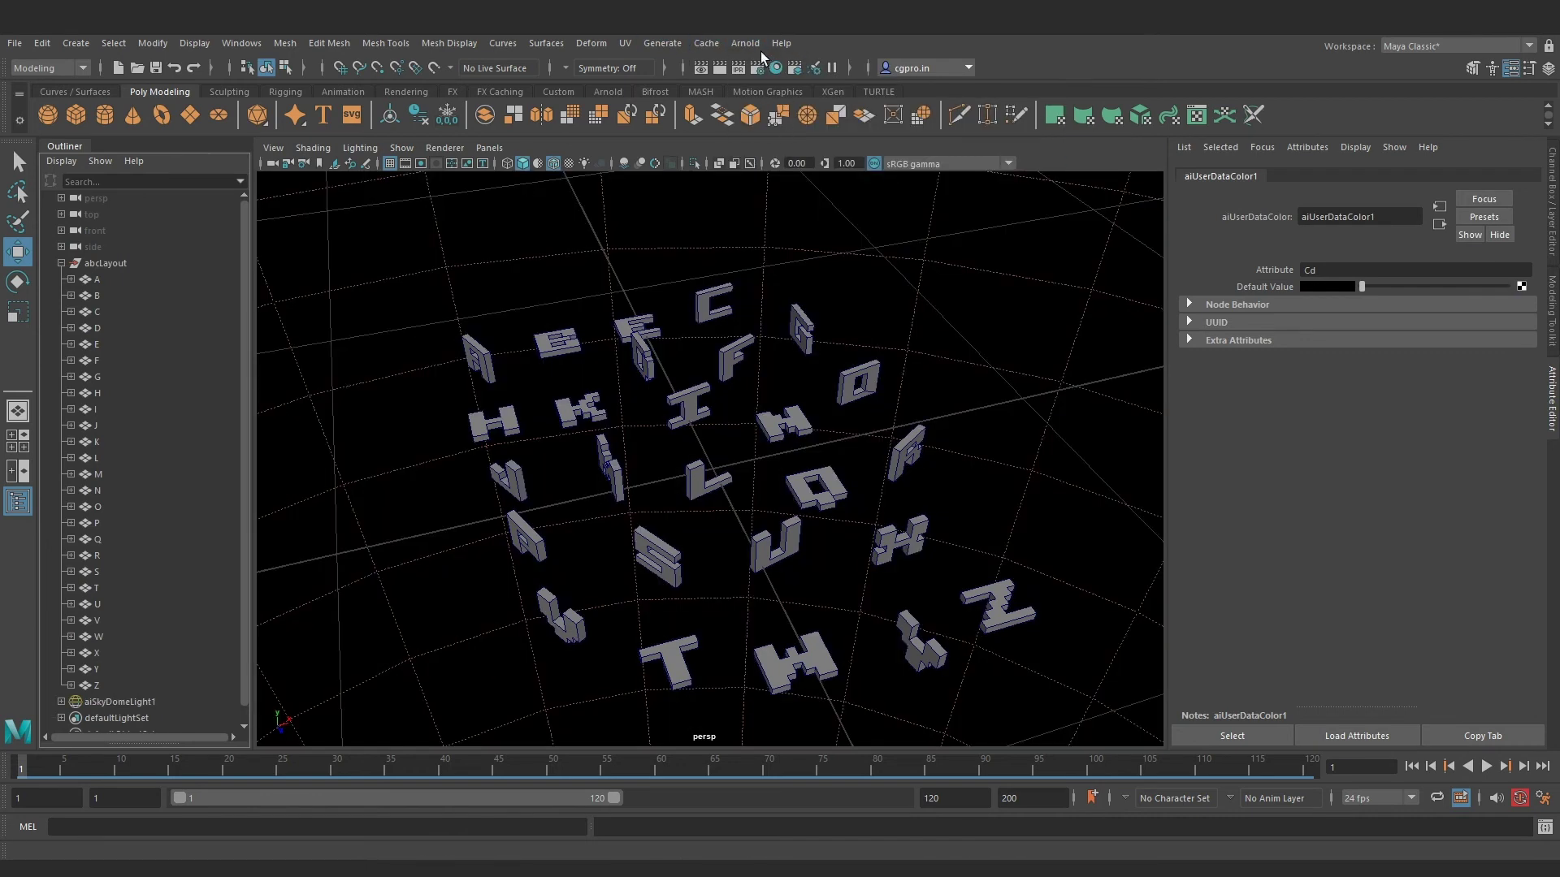
Render the colored letters from the perspective camera in the Arnold RenderView.
left_click(745, 43)
left_click(787, 89)
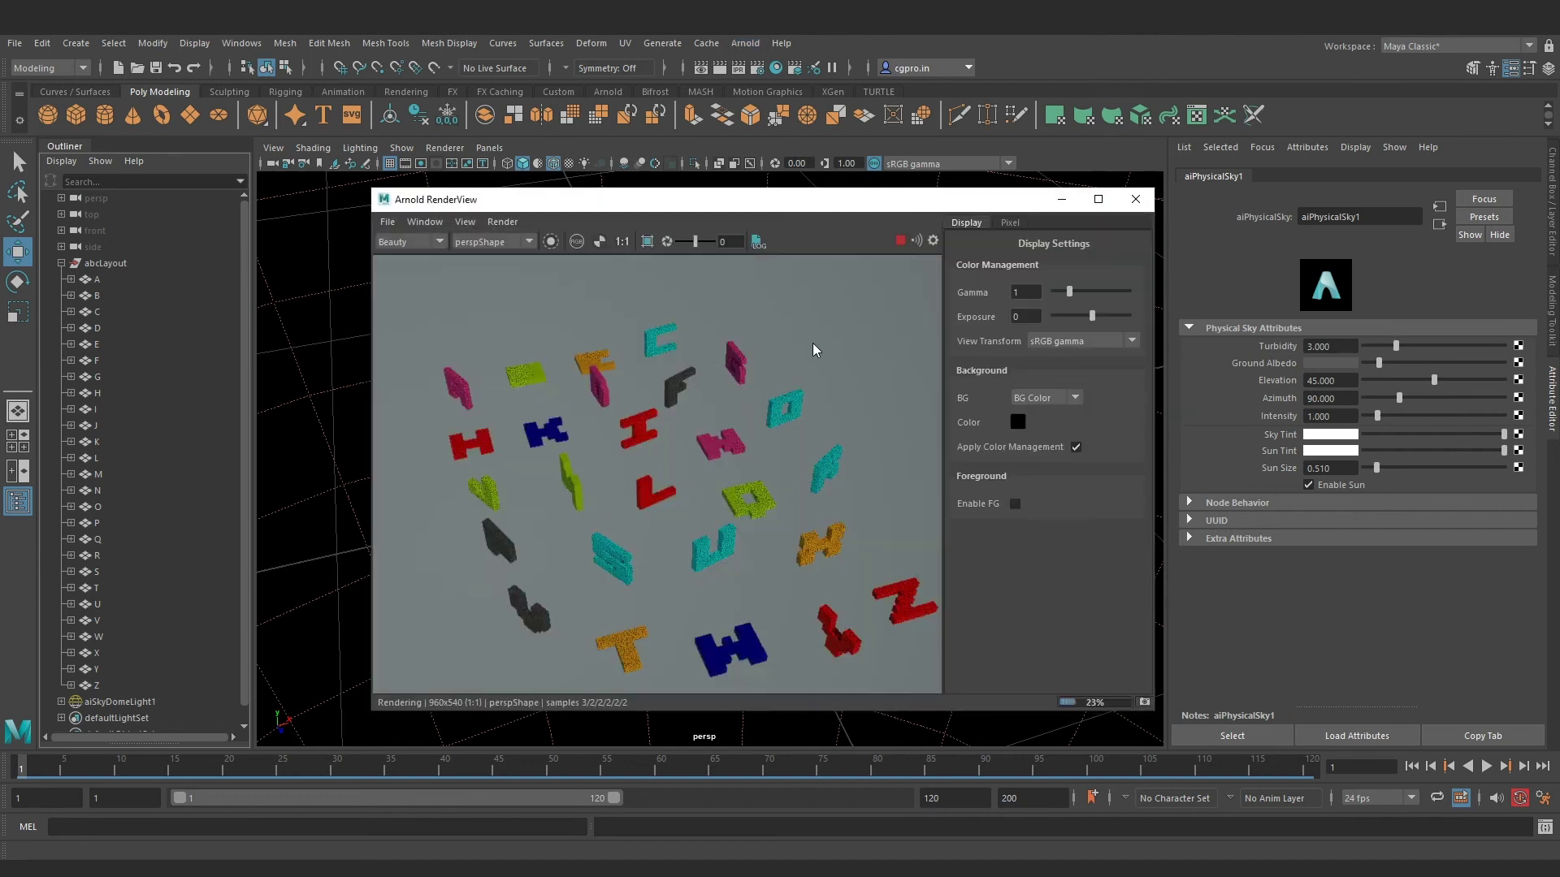
scroll(807, 346, "down", 3)
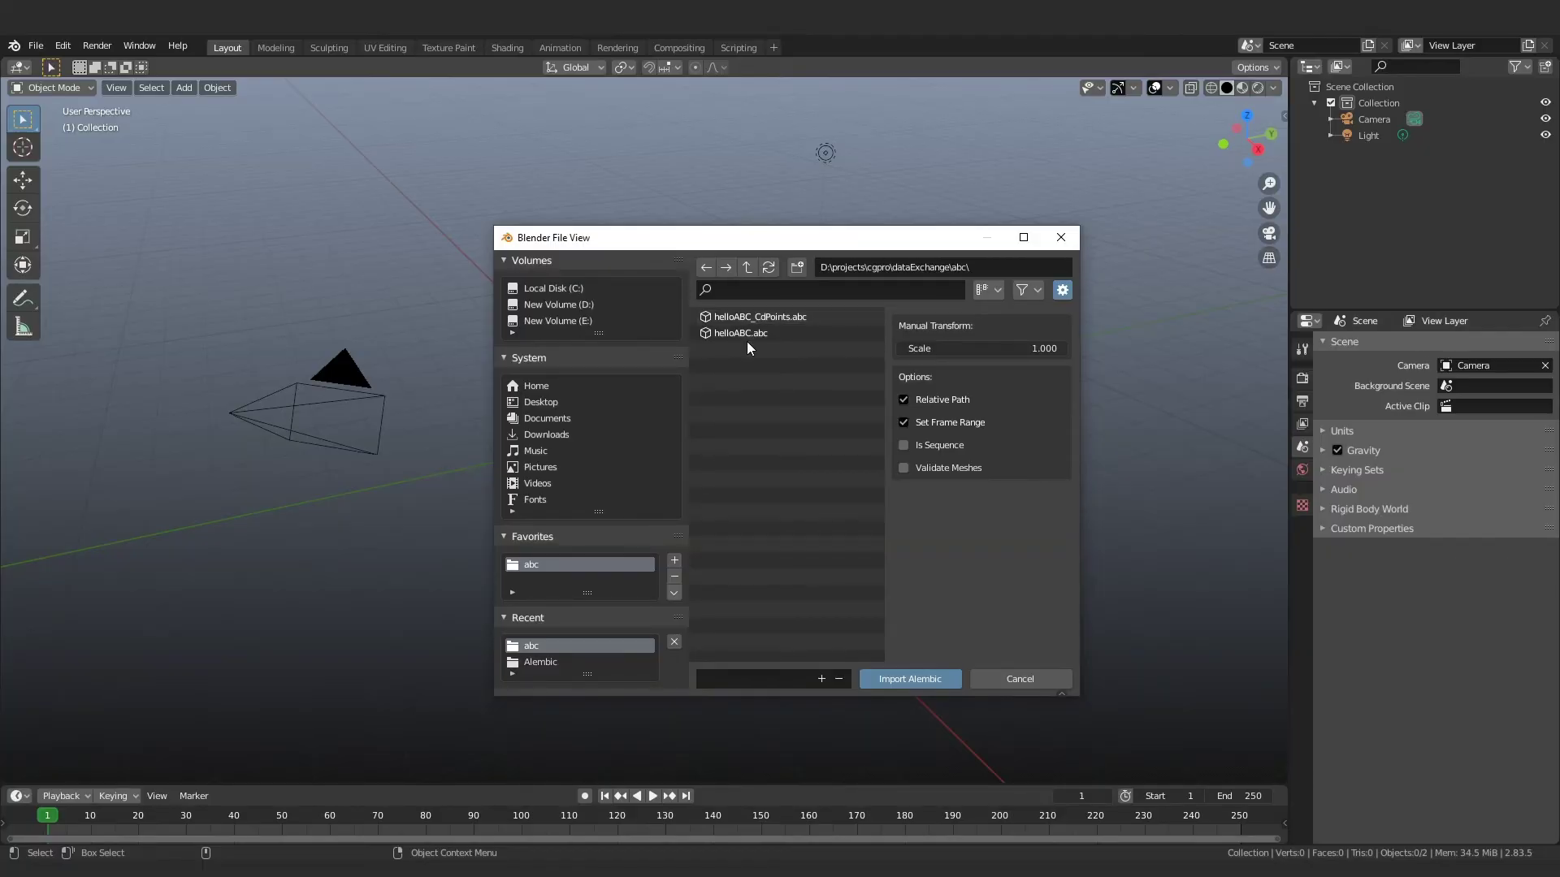
Switch to Blender and import the Alembic file helloABC.abc from the dataExchange abc folder.
left_click(747, 334)
left_click(910, 679)
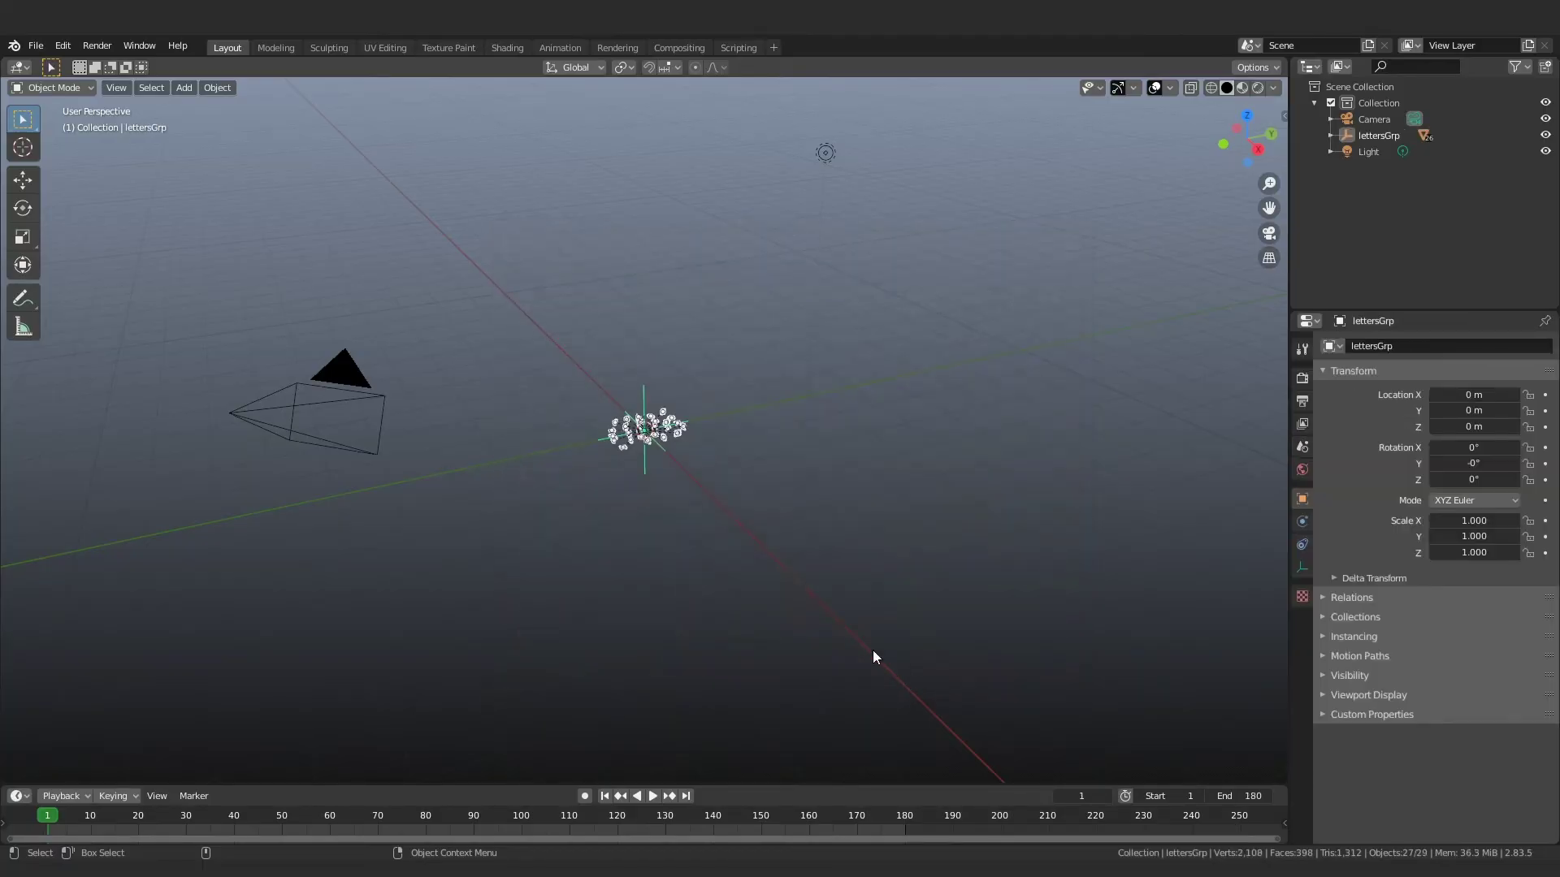
scroll(743, 567, "up", 5)
middle_click_drag(742, 567, 813, 487)
Expand the lettersGrp hierarchy and select all letter objects from A through Z.
left_click(1331, 135)
left_click(1381, 151)
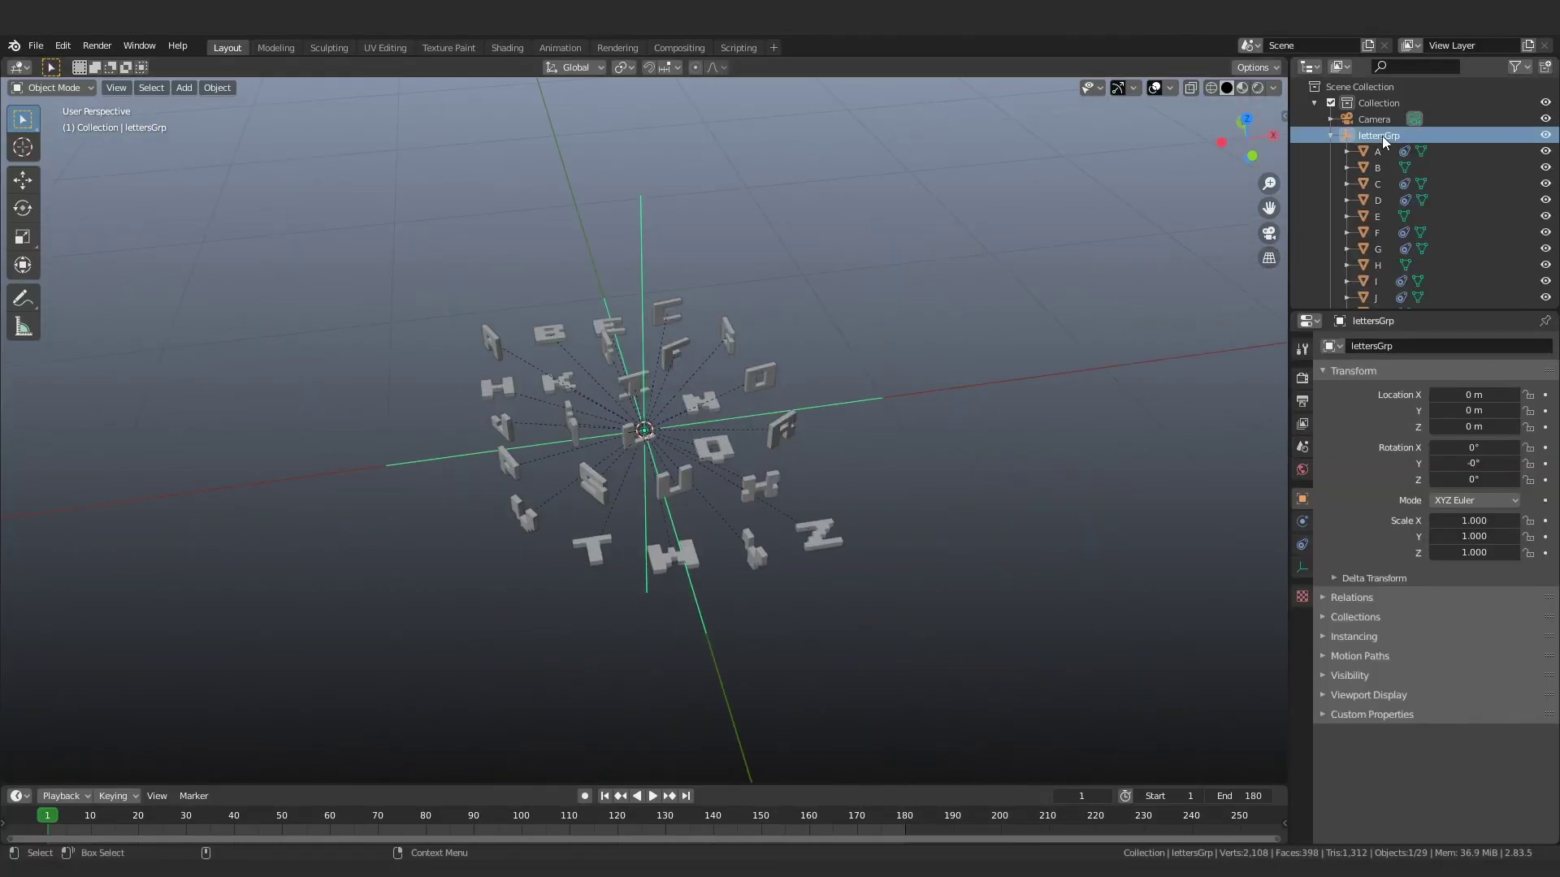
scroll(1381, 300, "down", 5)
left_click(1378, 297, "shift")
Create a material on letter A with the Cd vertex color as Base Color and display it in Material Preview shading.
left_click(1302, 635)
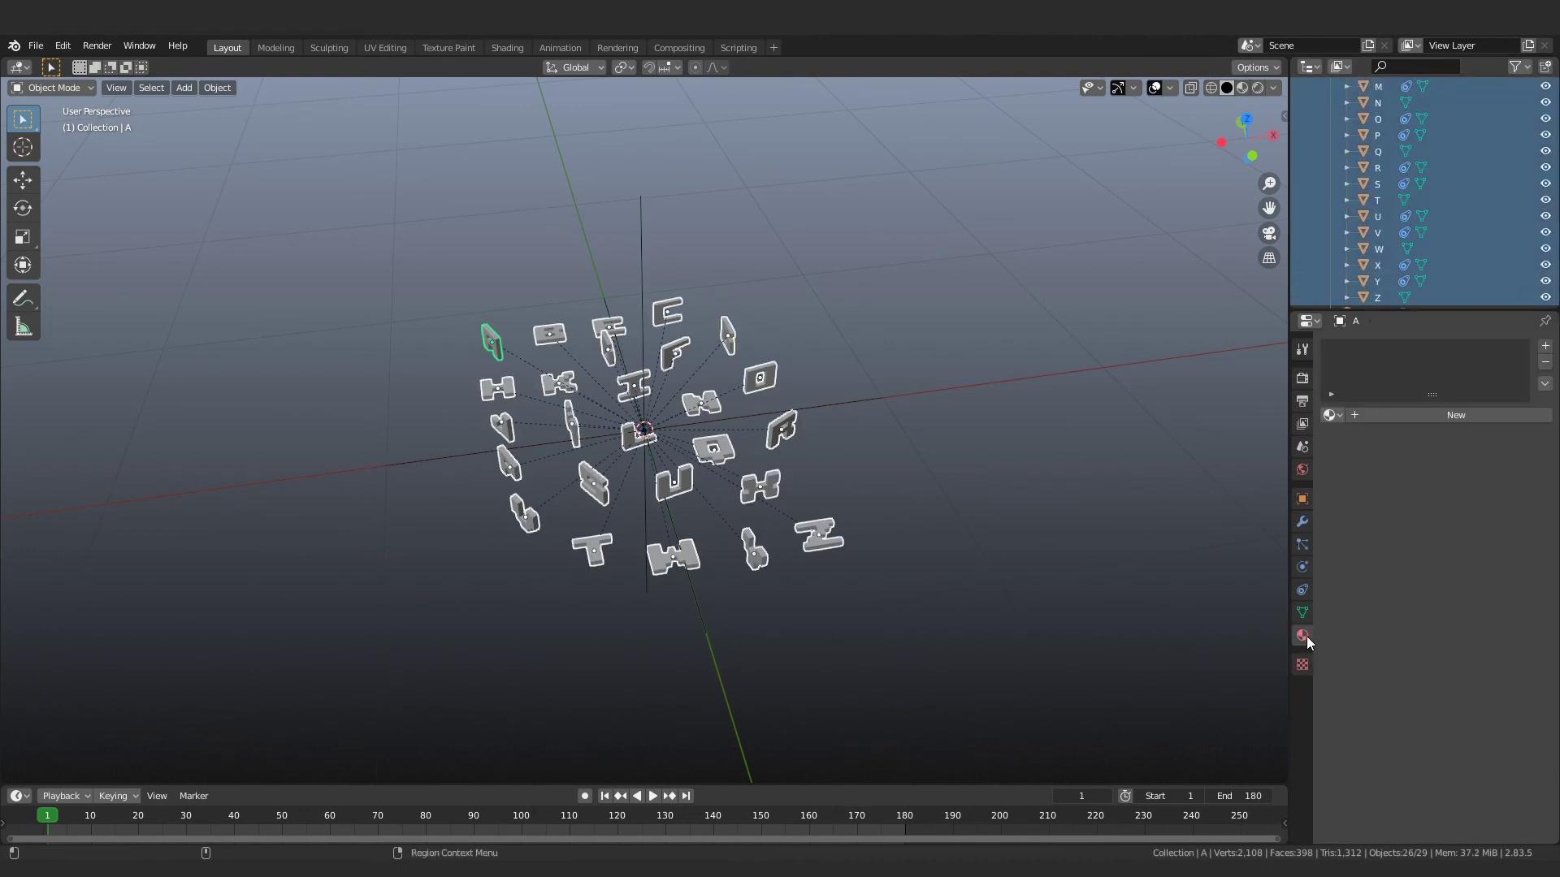
left_click(1418, 419)
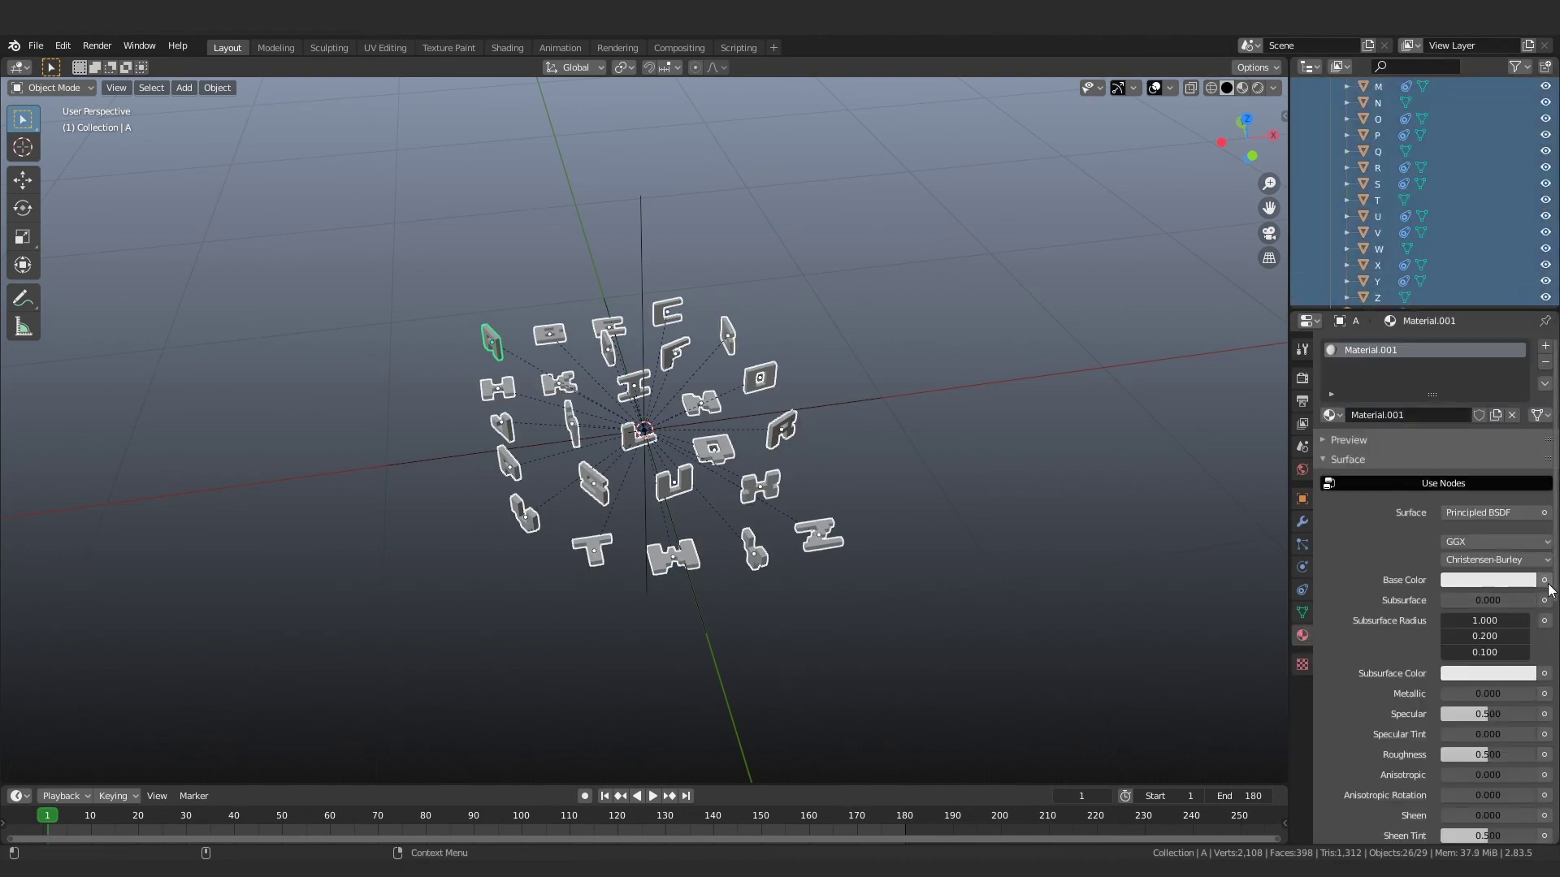
left_click(1547, 580)
left_click(1100, 689)
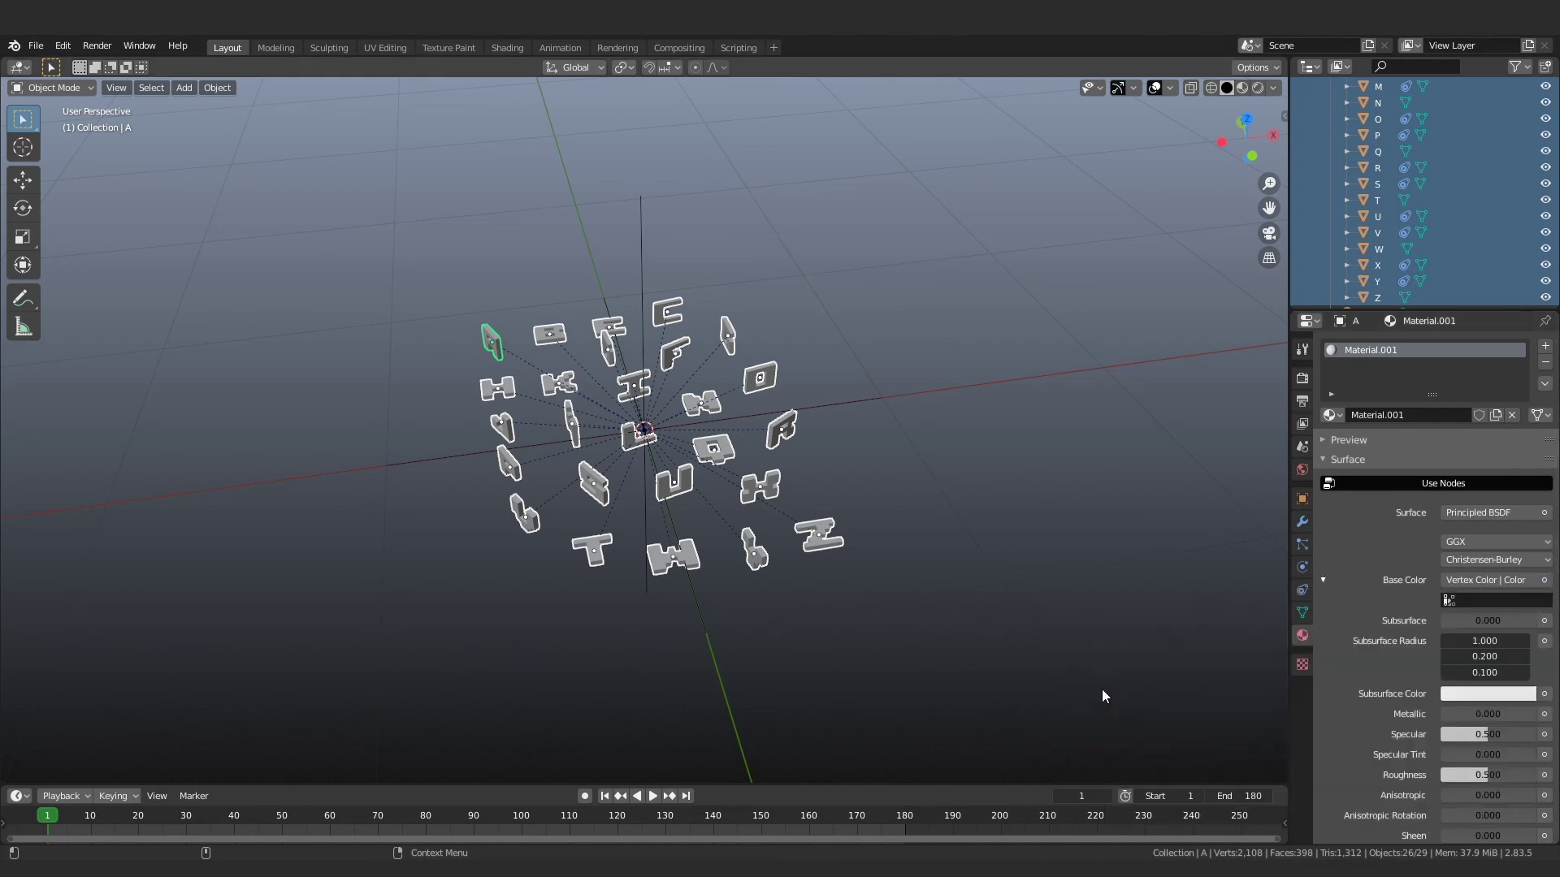
left_click(1462, 601)
left_click(1394, 627)
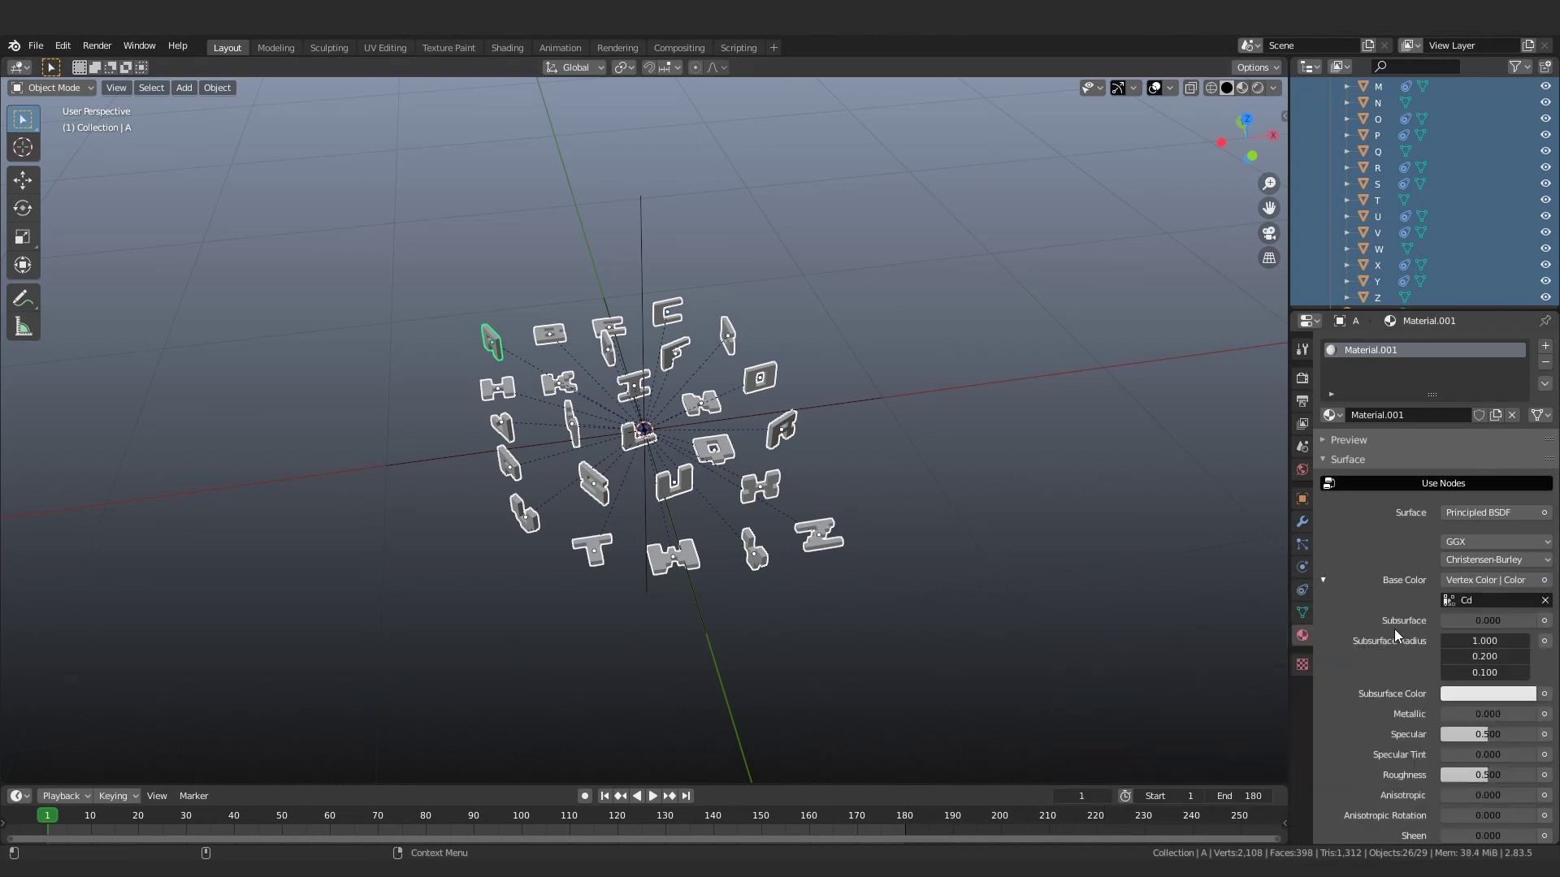
left_click(1242, 89)
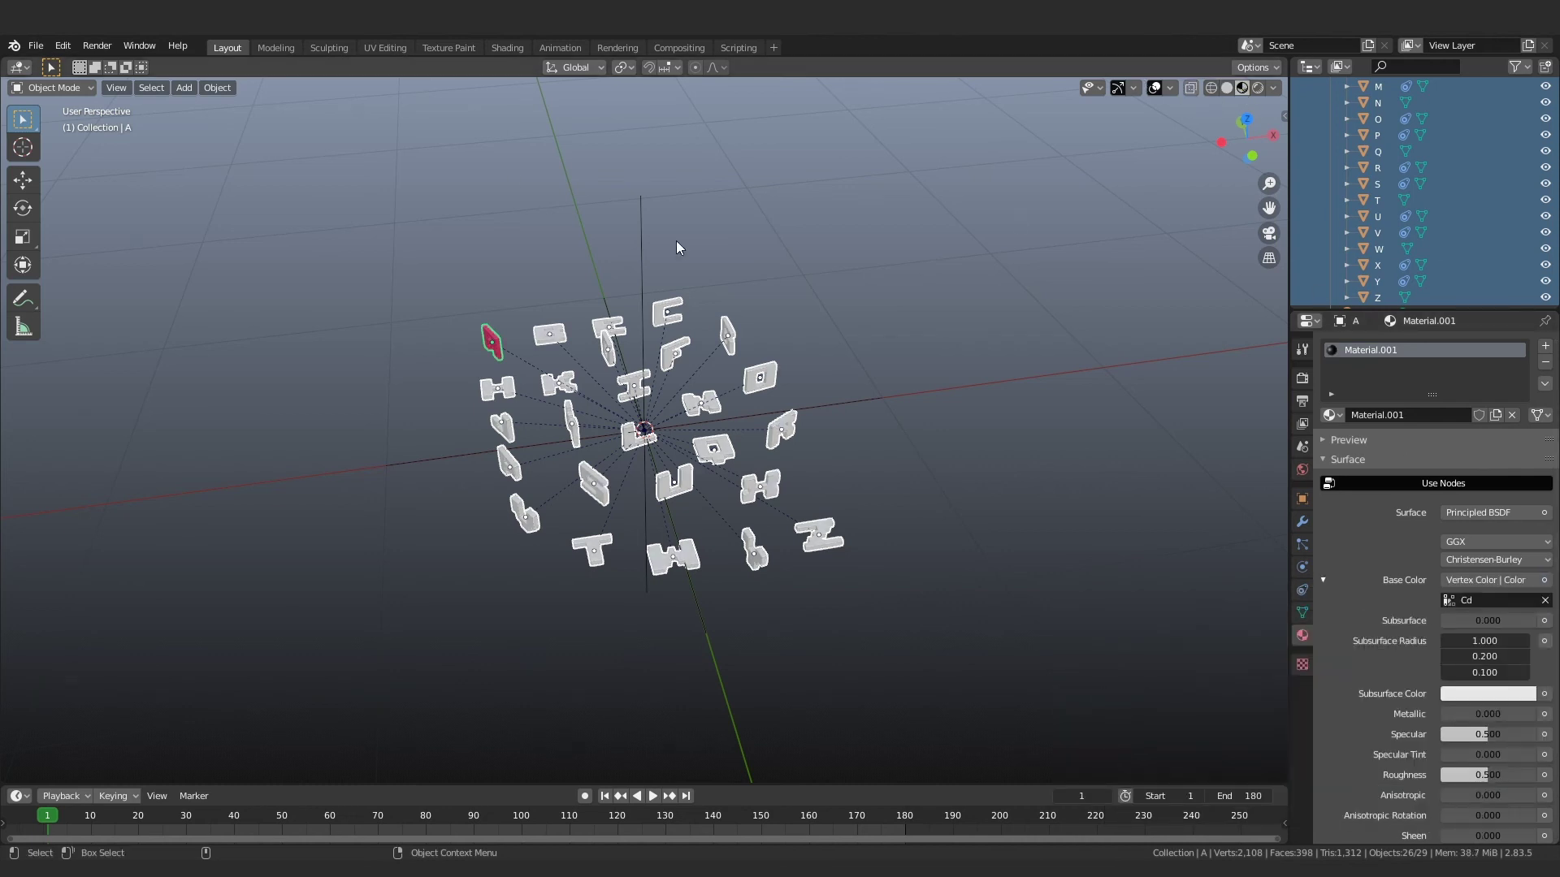
Link letter A's material to all the selected letters and play the animation.
left_click(213, 87)
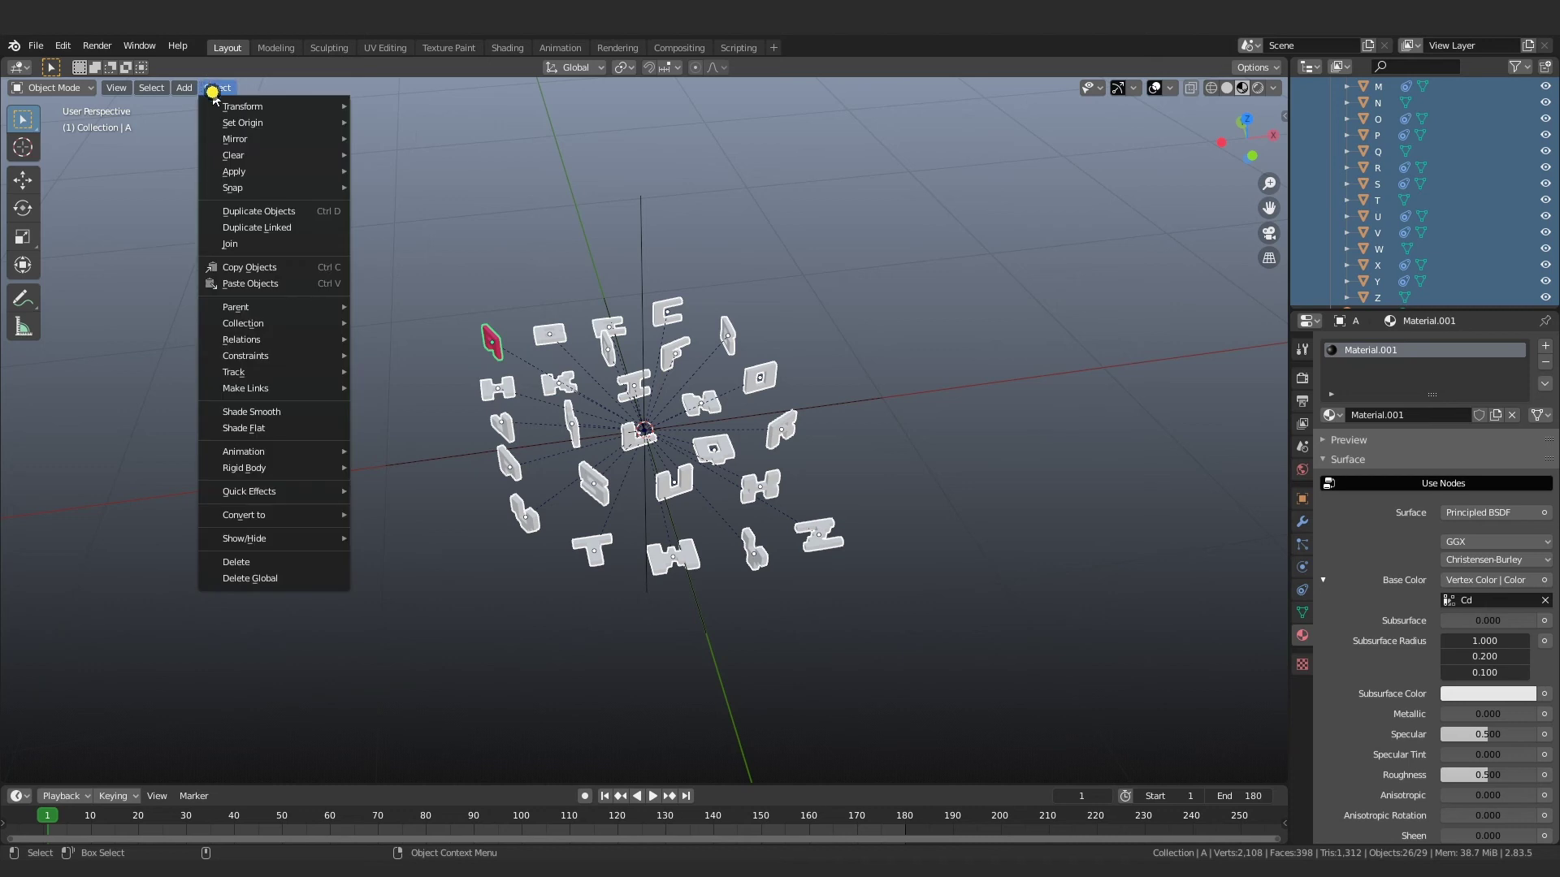
mouse_move(306, 388)
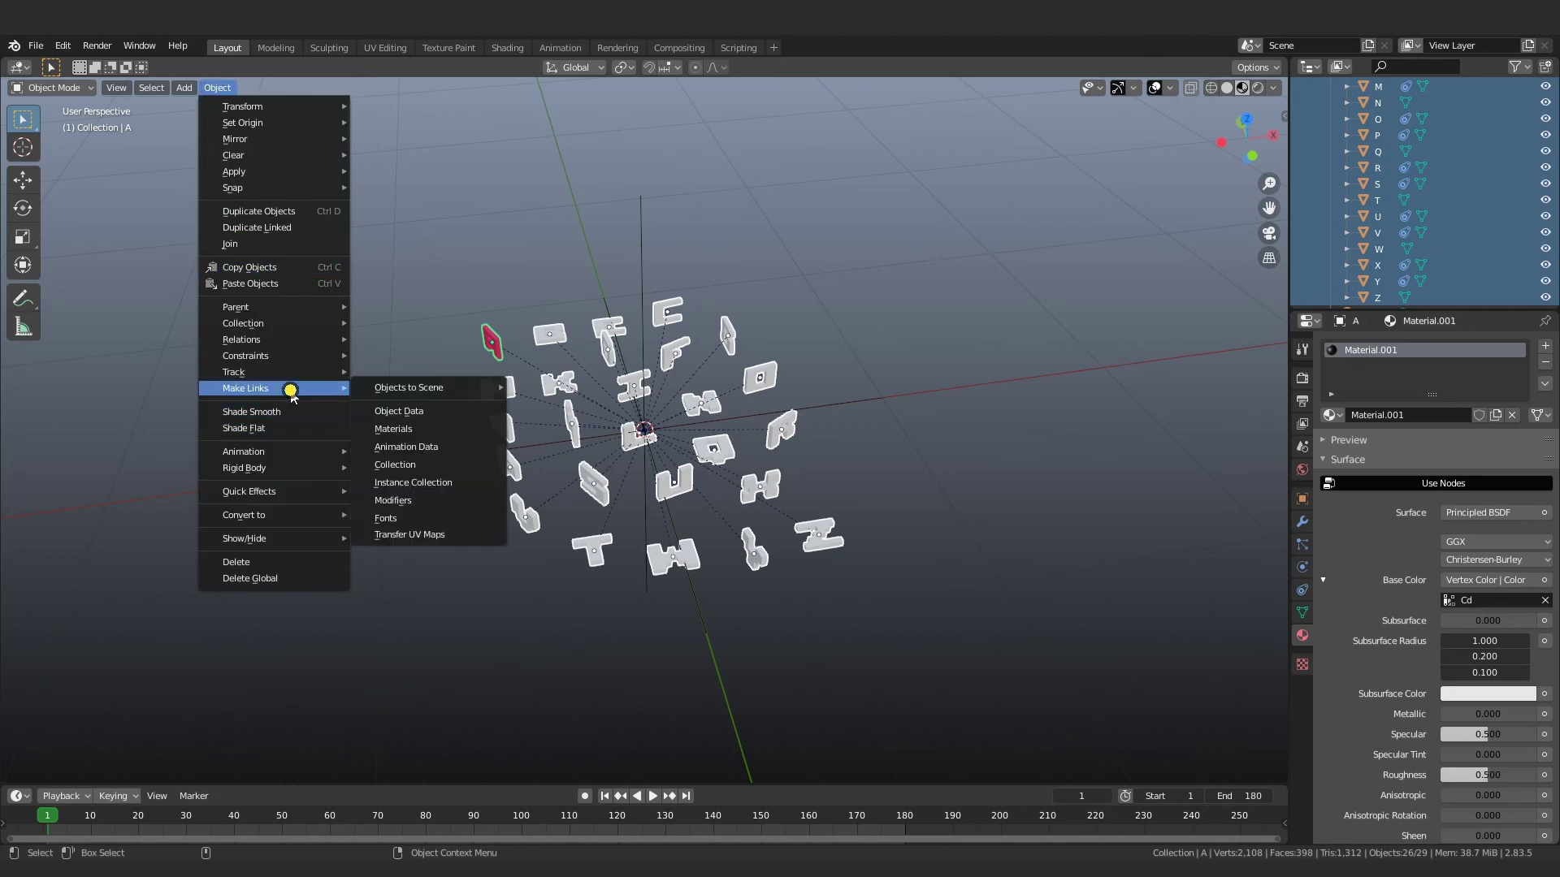
left_click(439, 429)
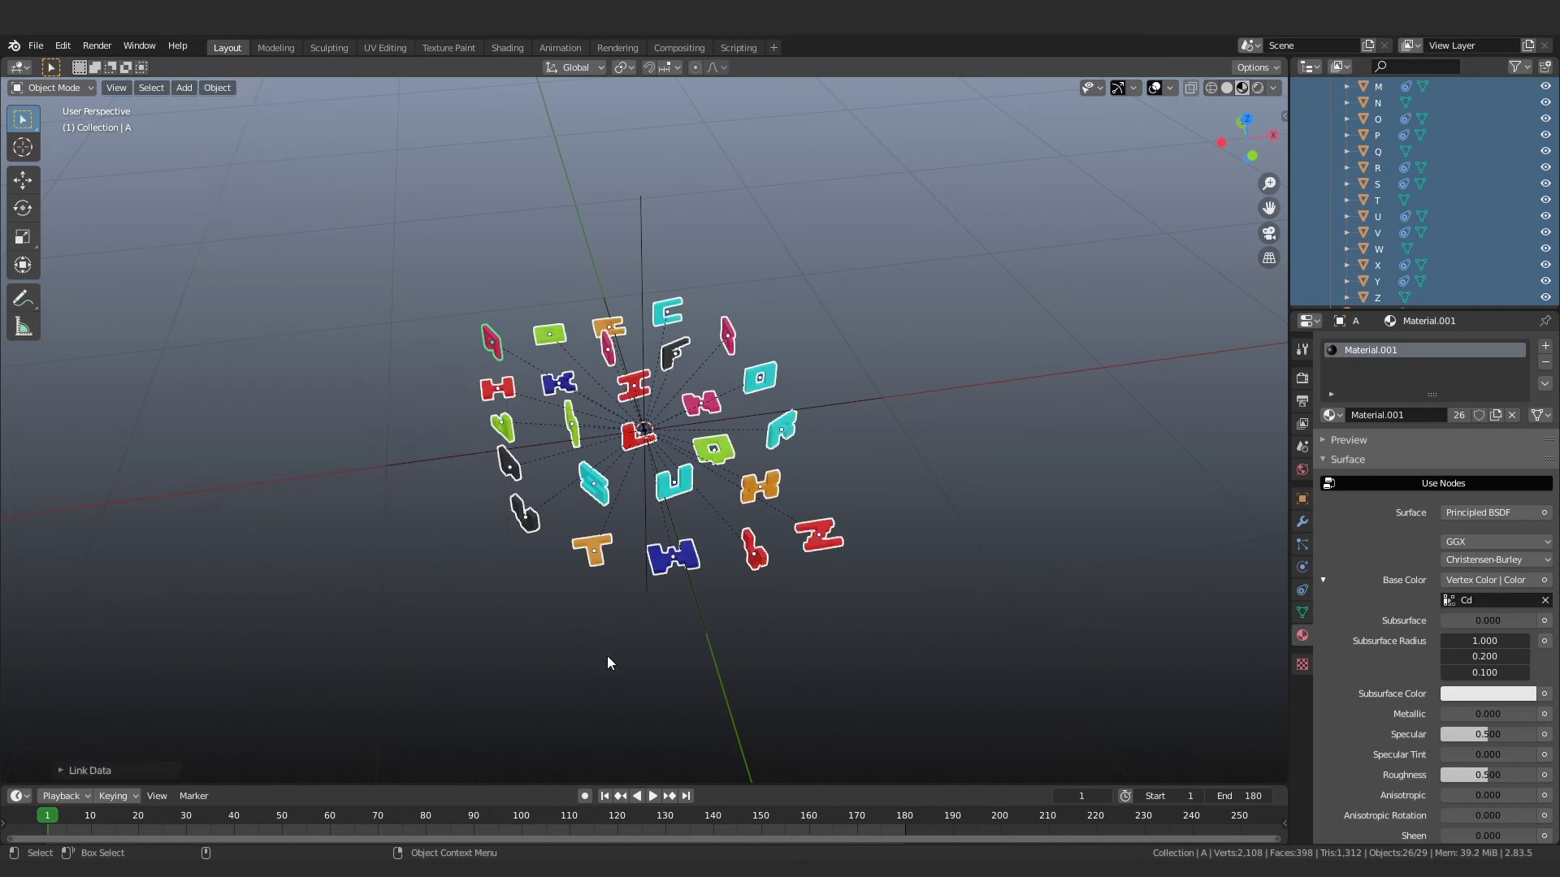
left_click(652, 796)
middle_click_drag(1211, 548, 979, 562)
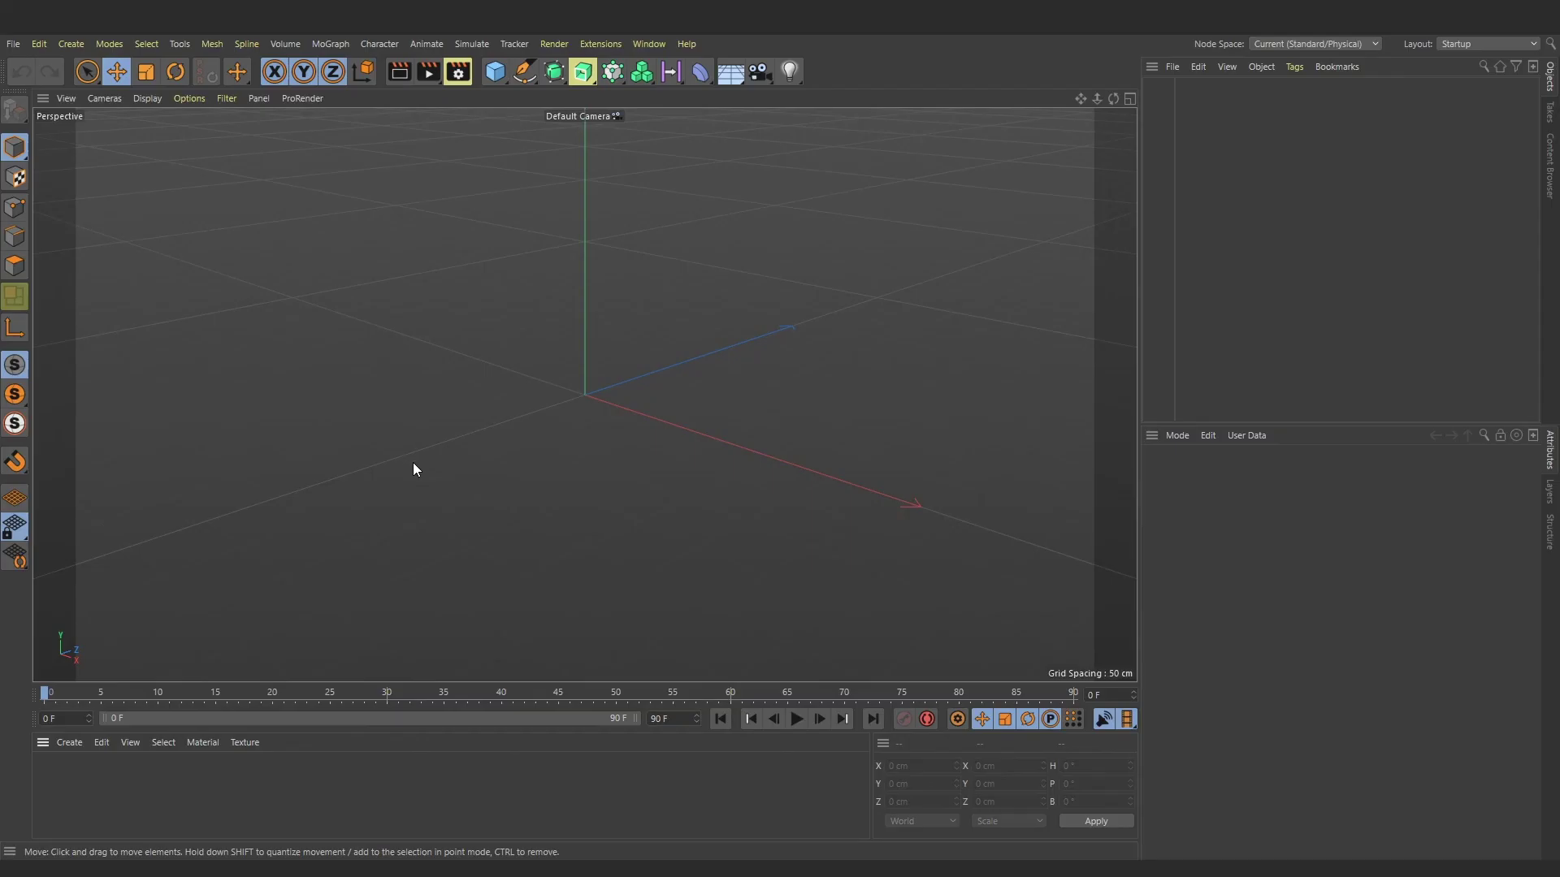
Switch to Cinema 4D and import letters.abc with Color Maps included in the Alembic data.
key("ctrl+o")
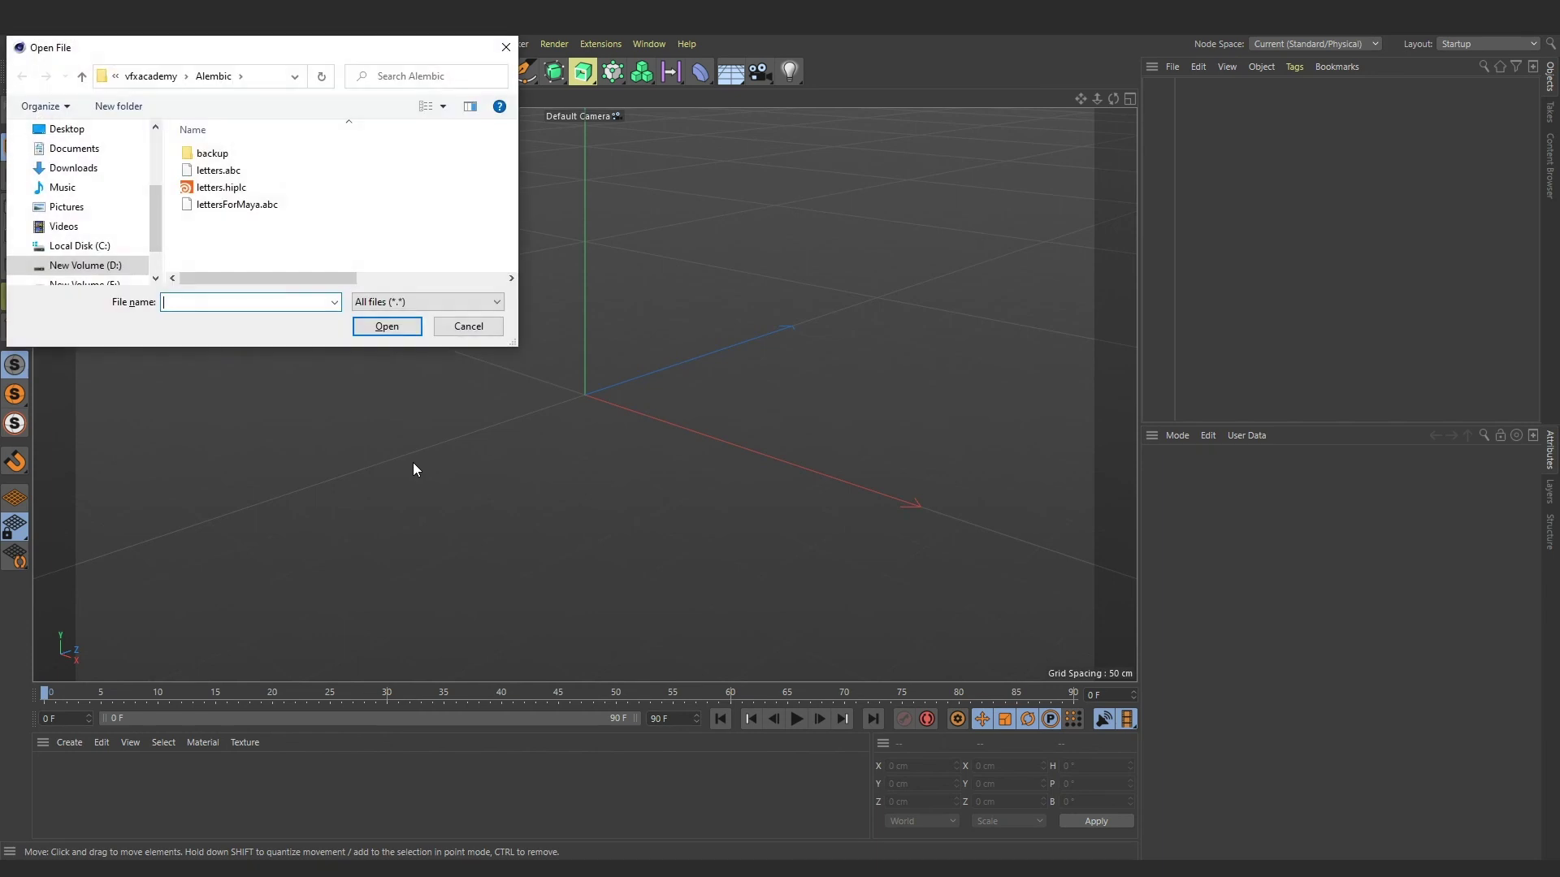
left_click(217, 170)
left_click(375, 325)
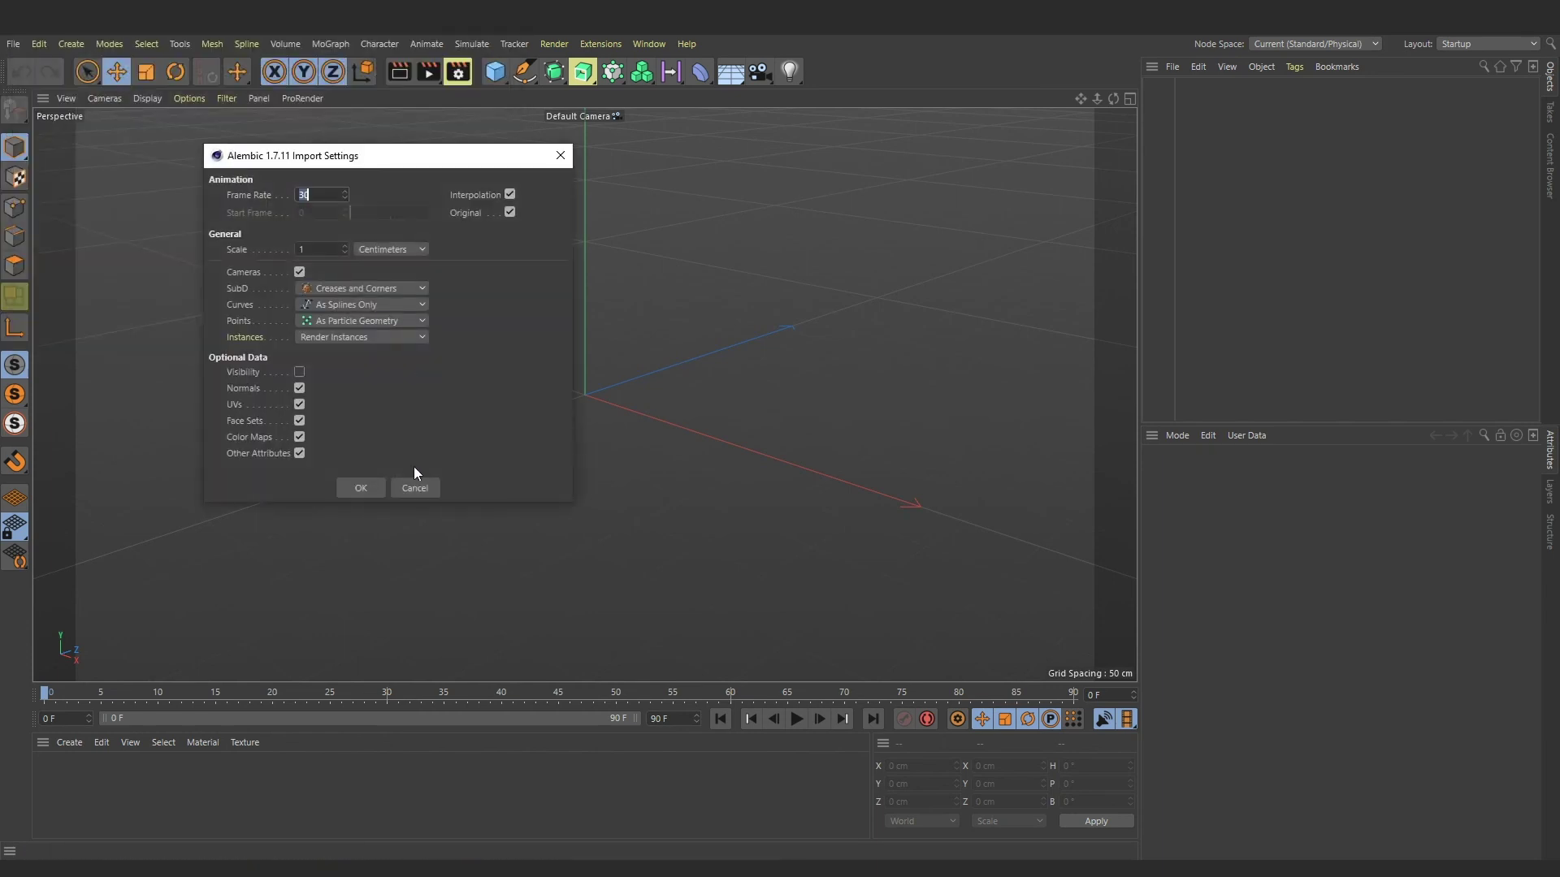
left_click(300, 438)
left_click(361, 487)
right_click_drag(406, 486, 529, 445, "alt")
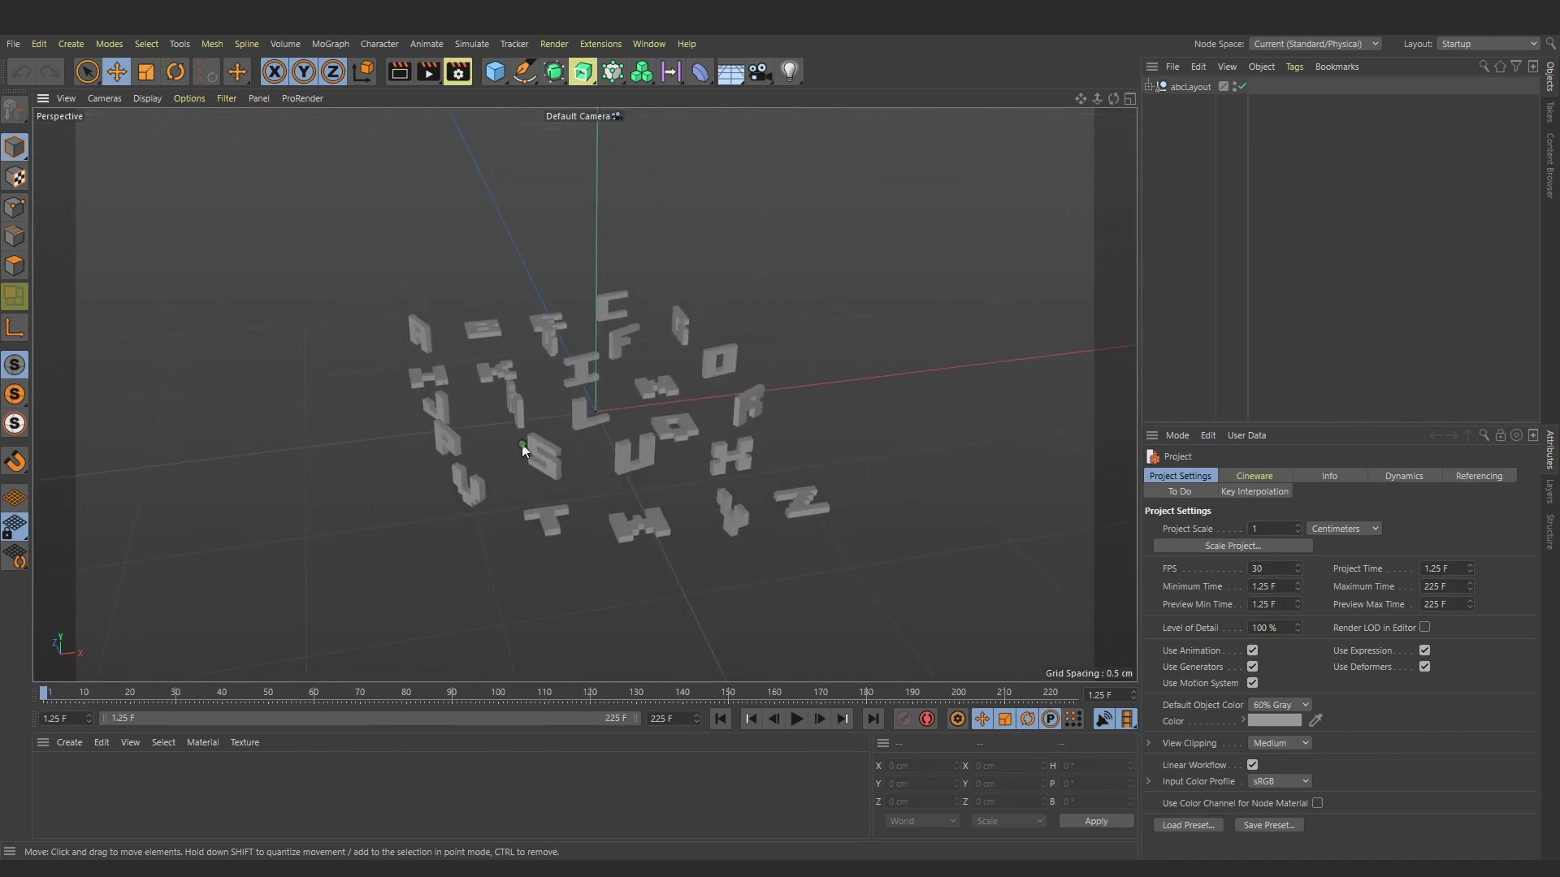
Expand abcLayout and inspect the vertex colors by selecting the Cd tags of all letters from Z through A.
left_click(1149, 86)
left_click(1255, 103)
scroll(1256, 244, "down", 3)
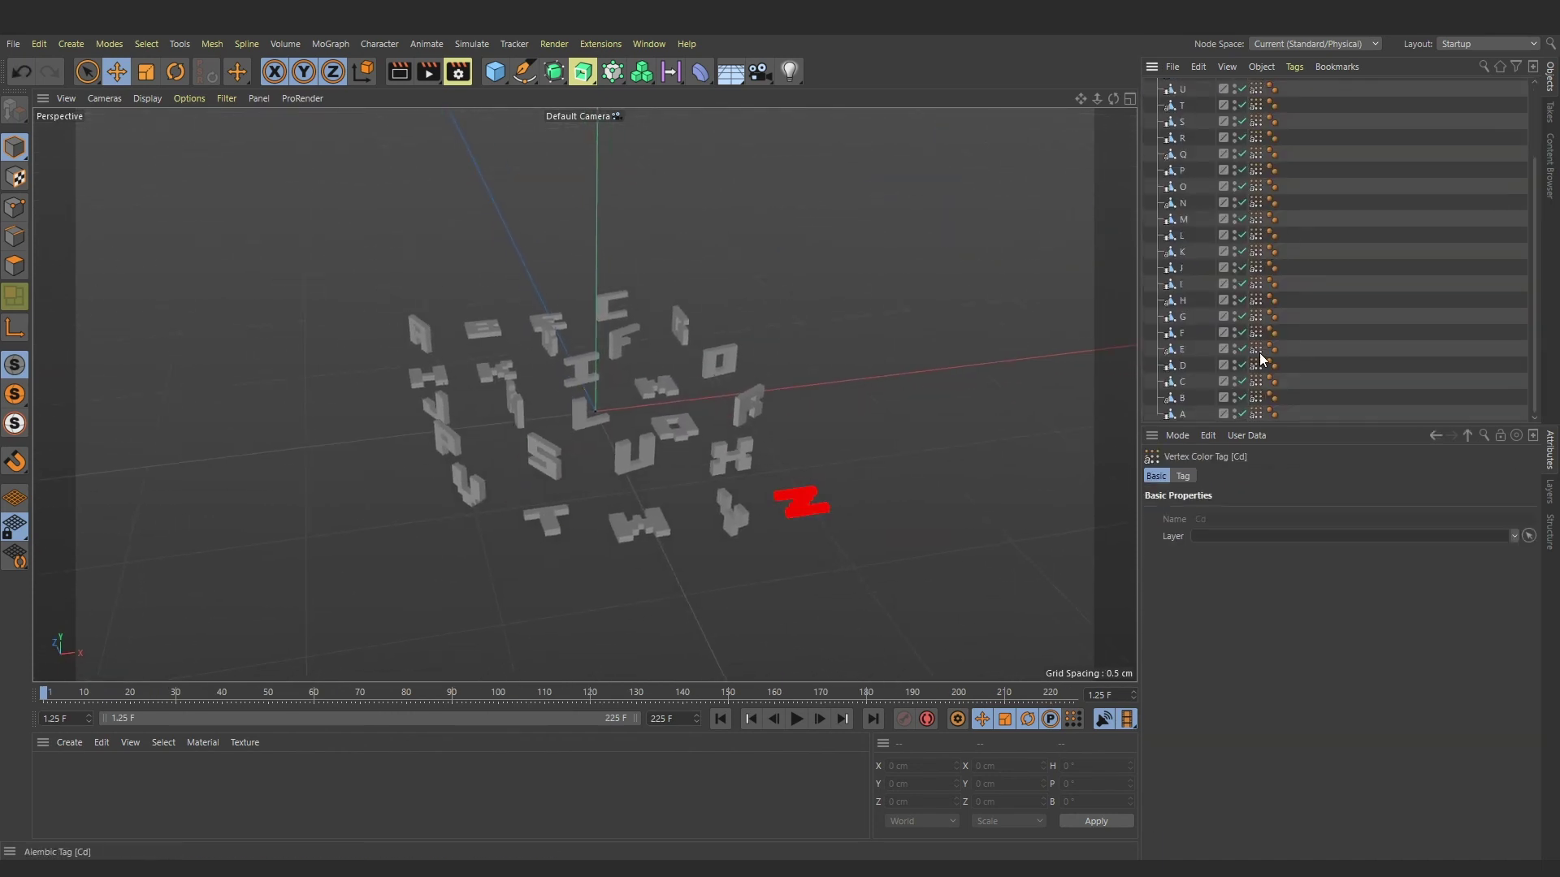
left_click(1256, 414, "shift")
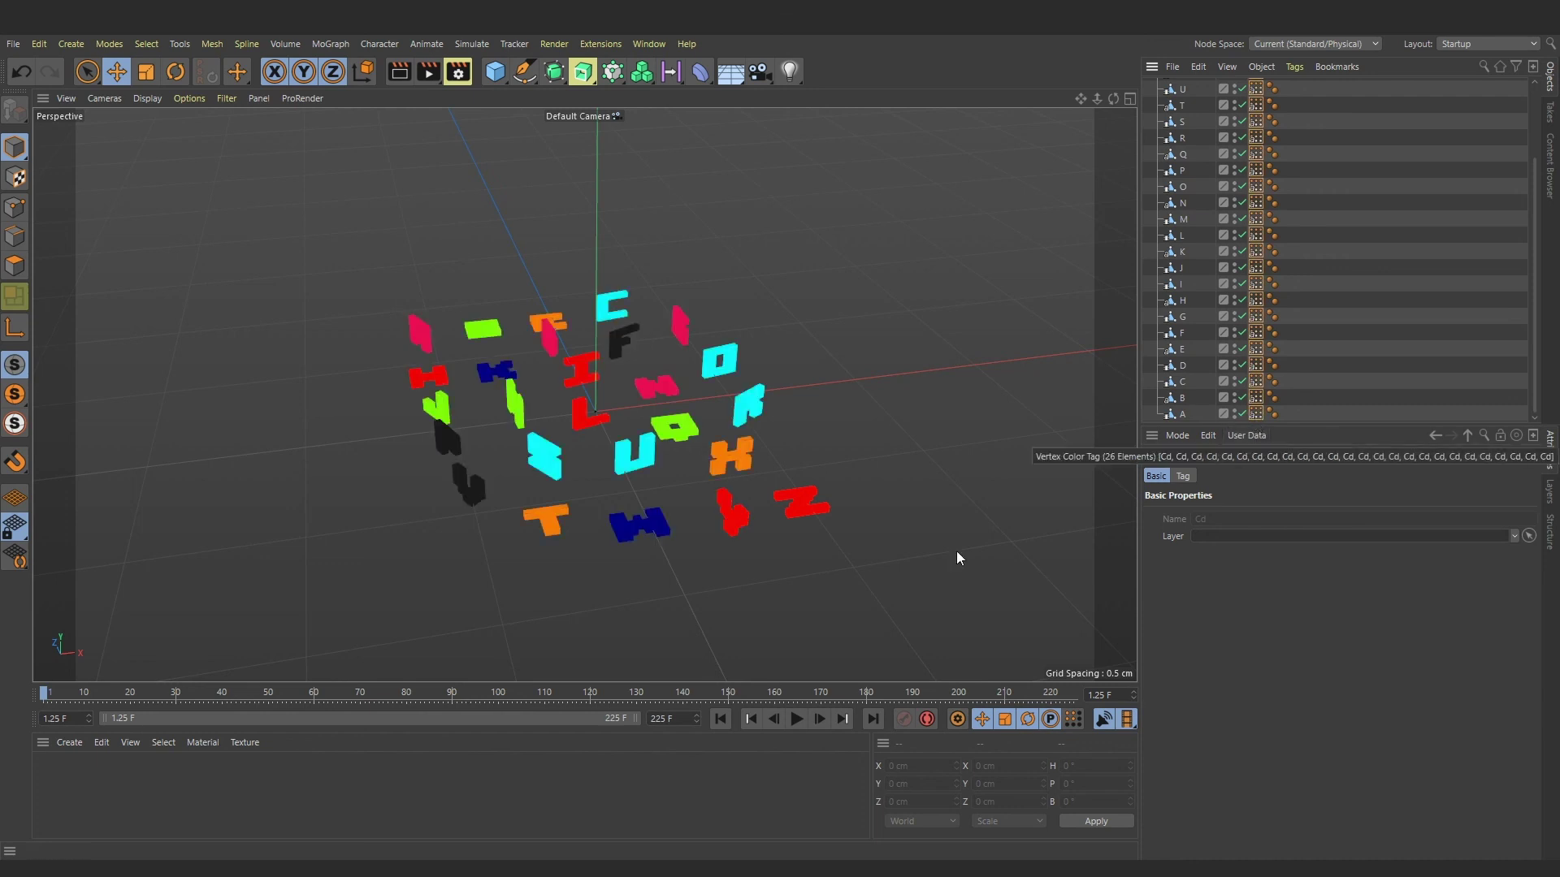
left_click(417, 789)
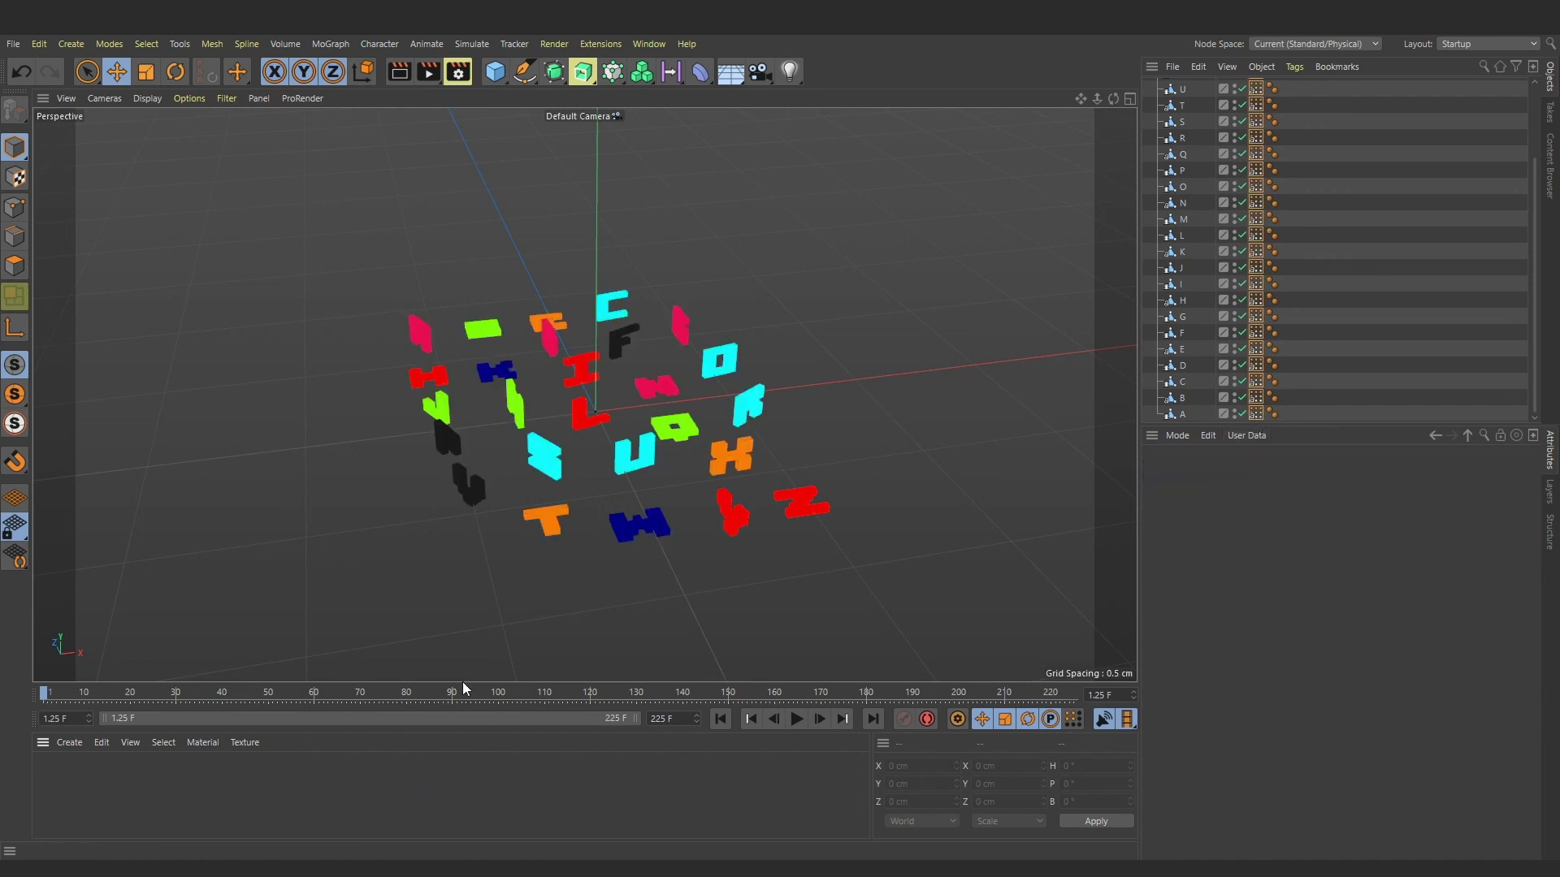
Create a new PBR material with Reflectance disabled and Color enabled.
left_click(71, 741)
mouse_move(128, 581)
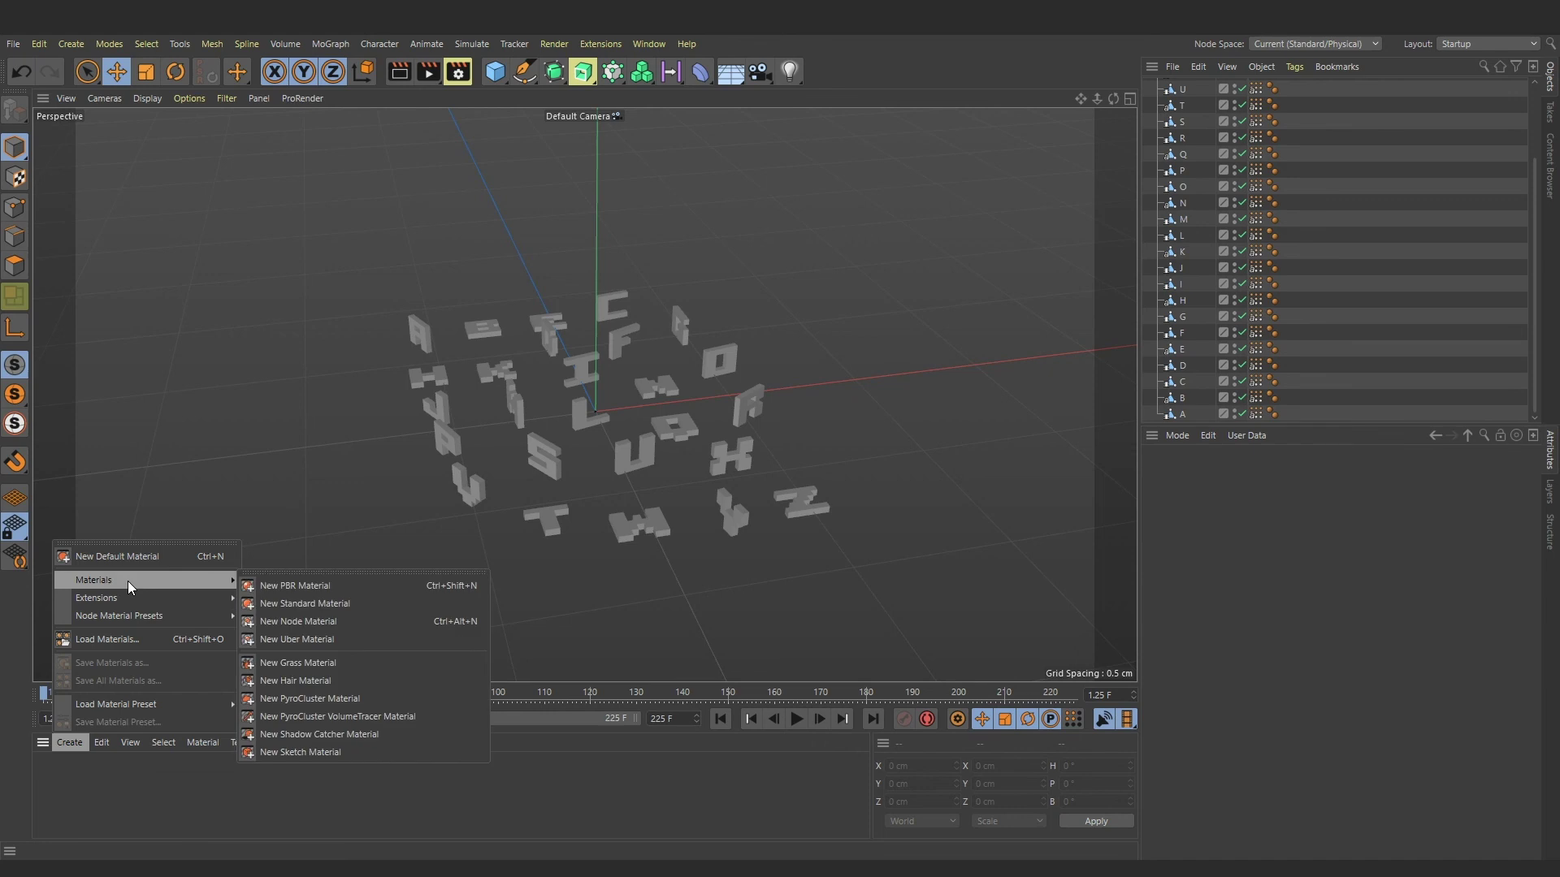
left_click(294, 580)
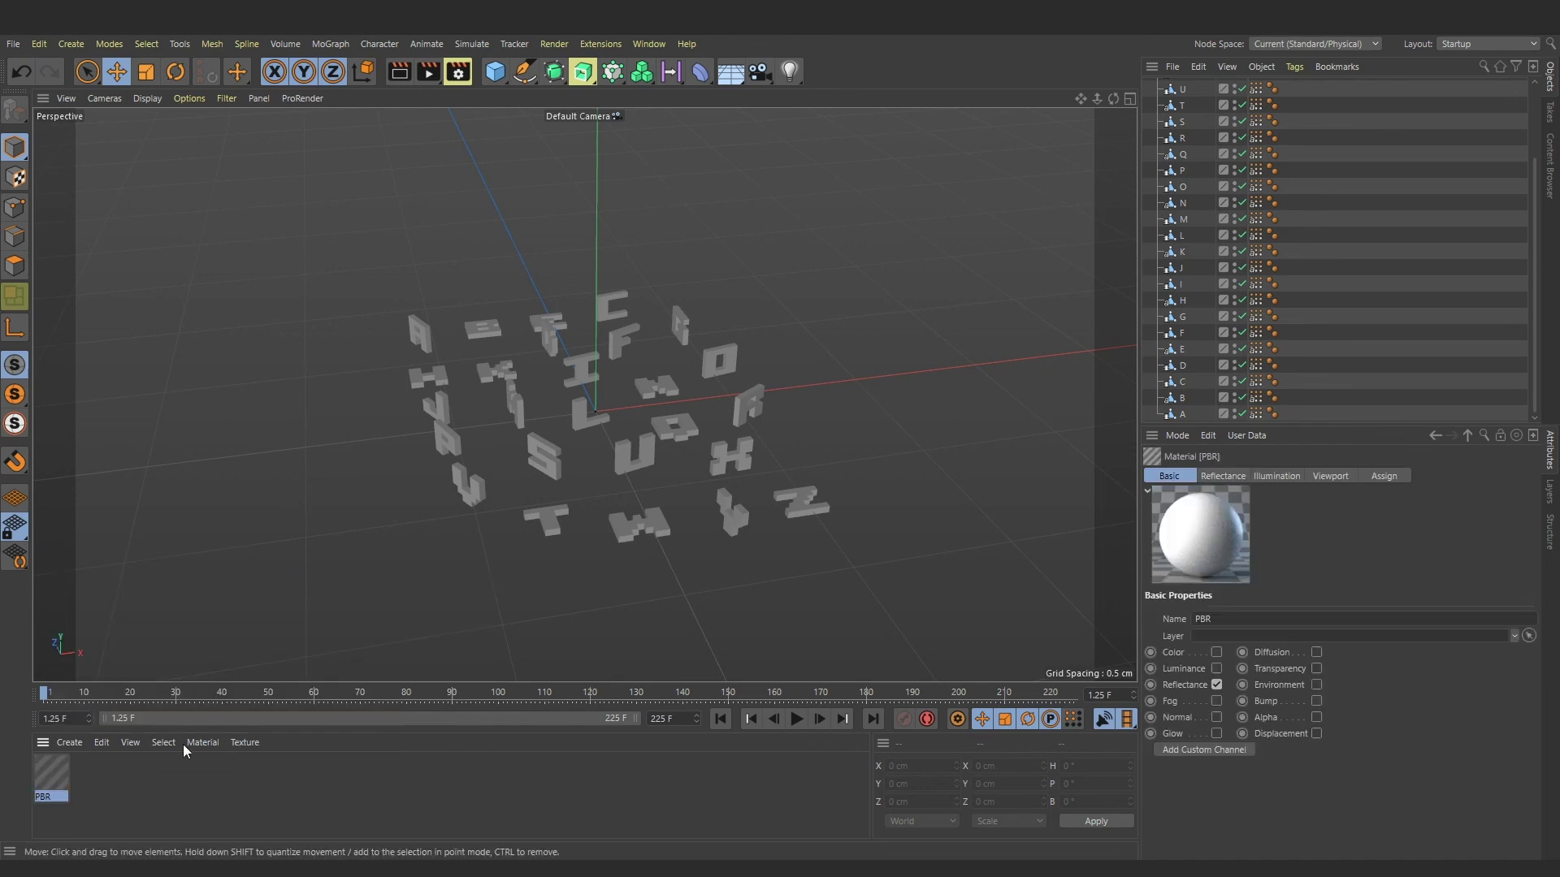
left_click(1216, 685)
left_click(1216, 652)
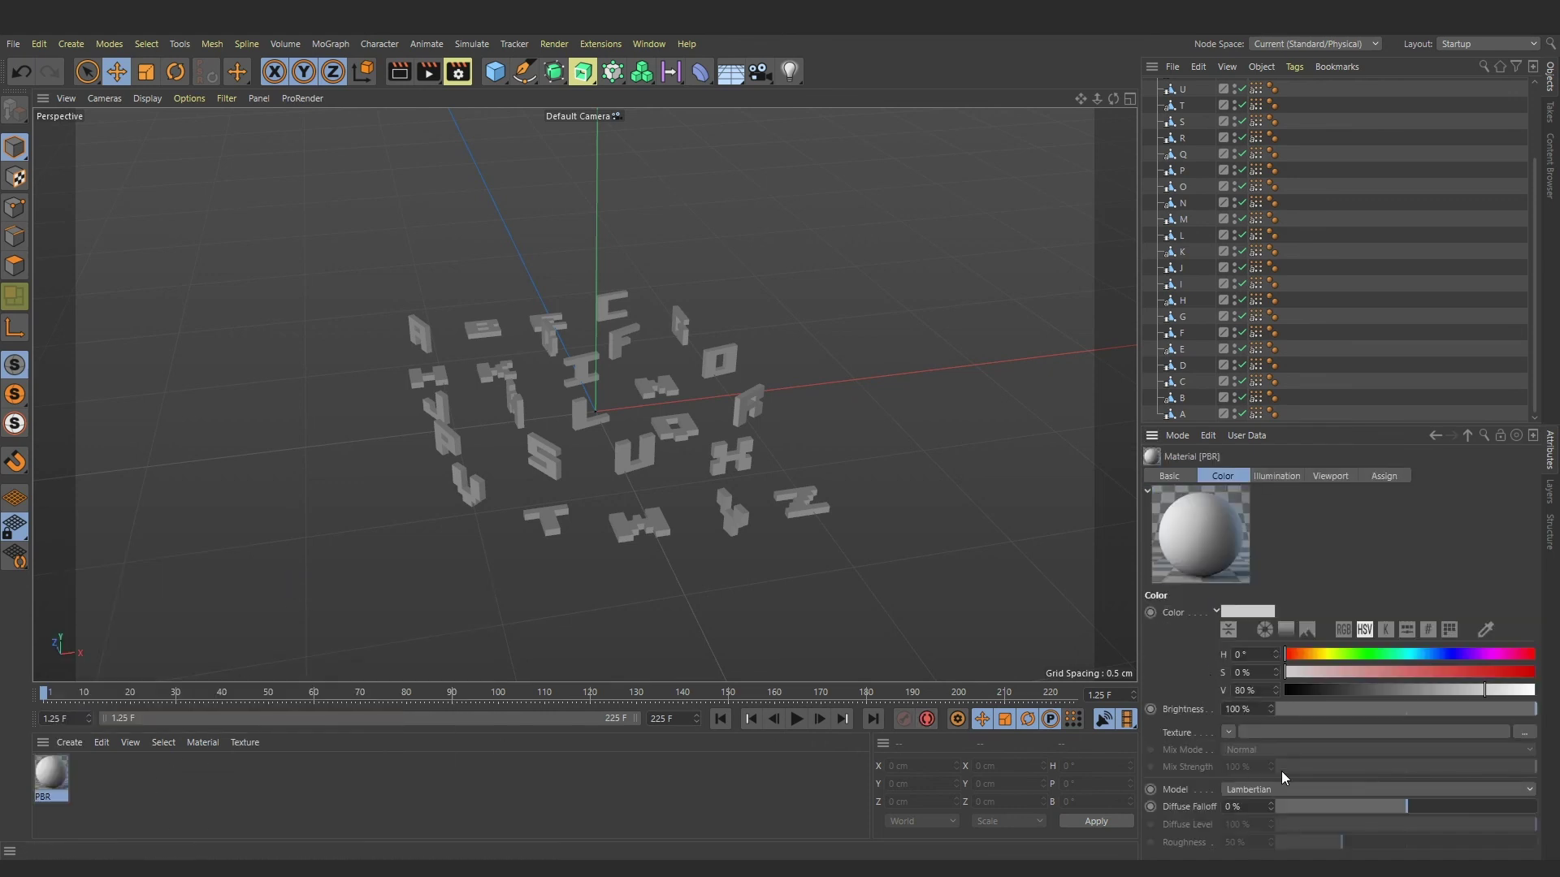
Load a Vertex Map shader as the material's color texture and link letter B's Cd vertex color tag to it.
left_click(1228, 733)
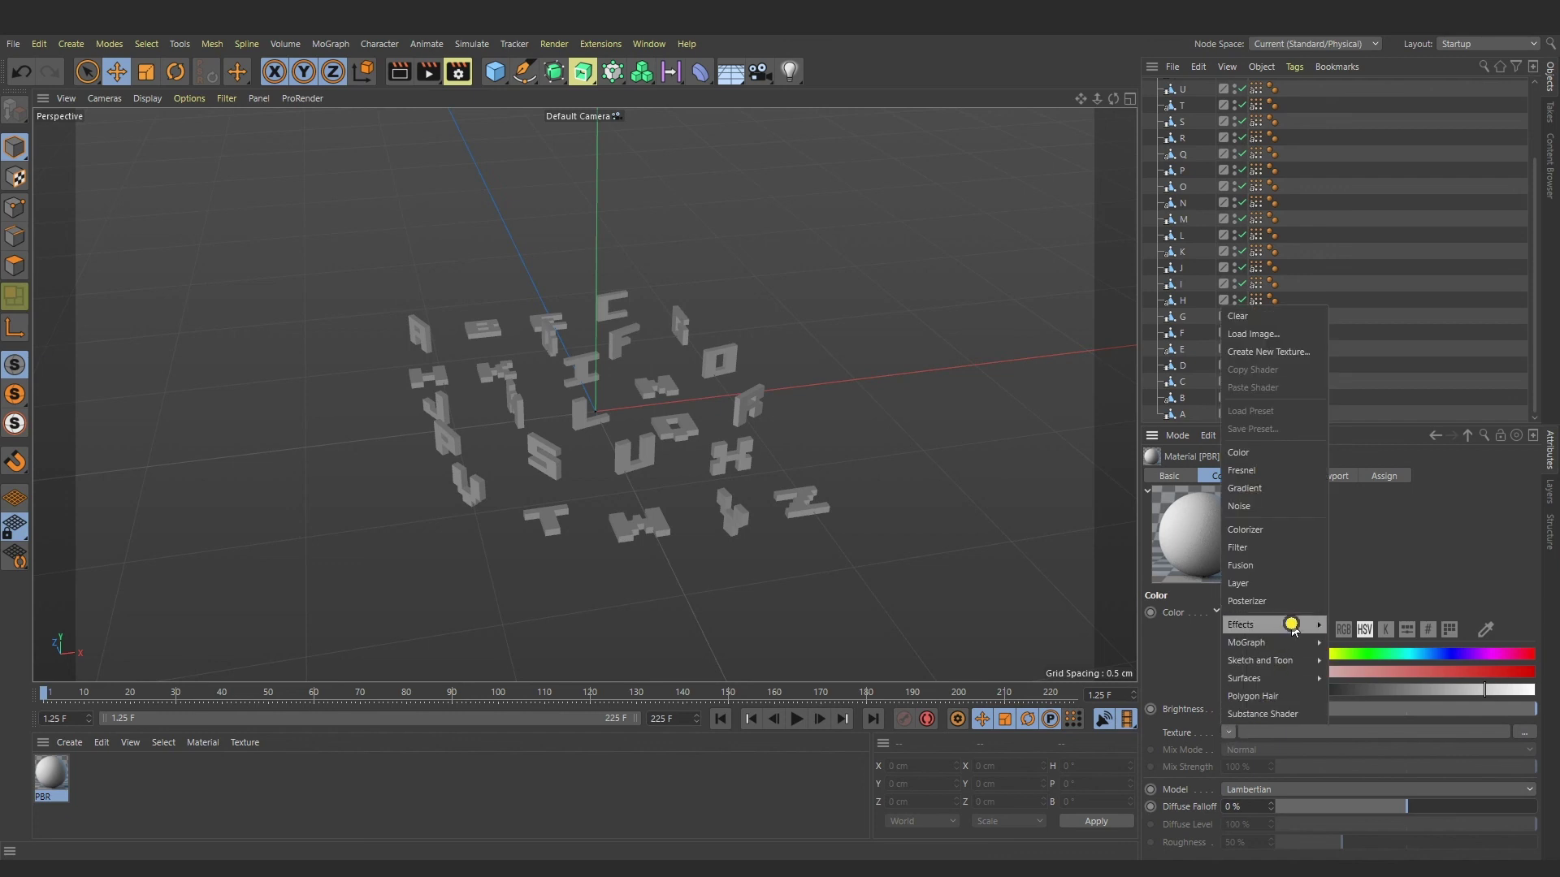
mouse_move(1295, 624)
left_click(1368, 827)
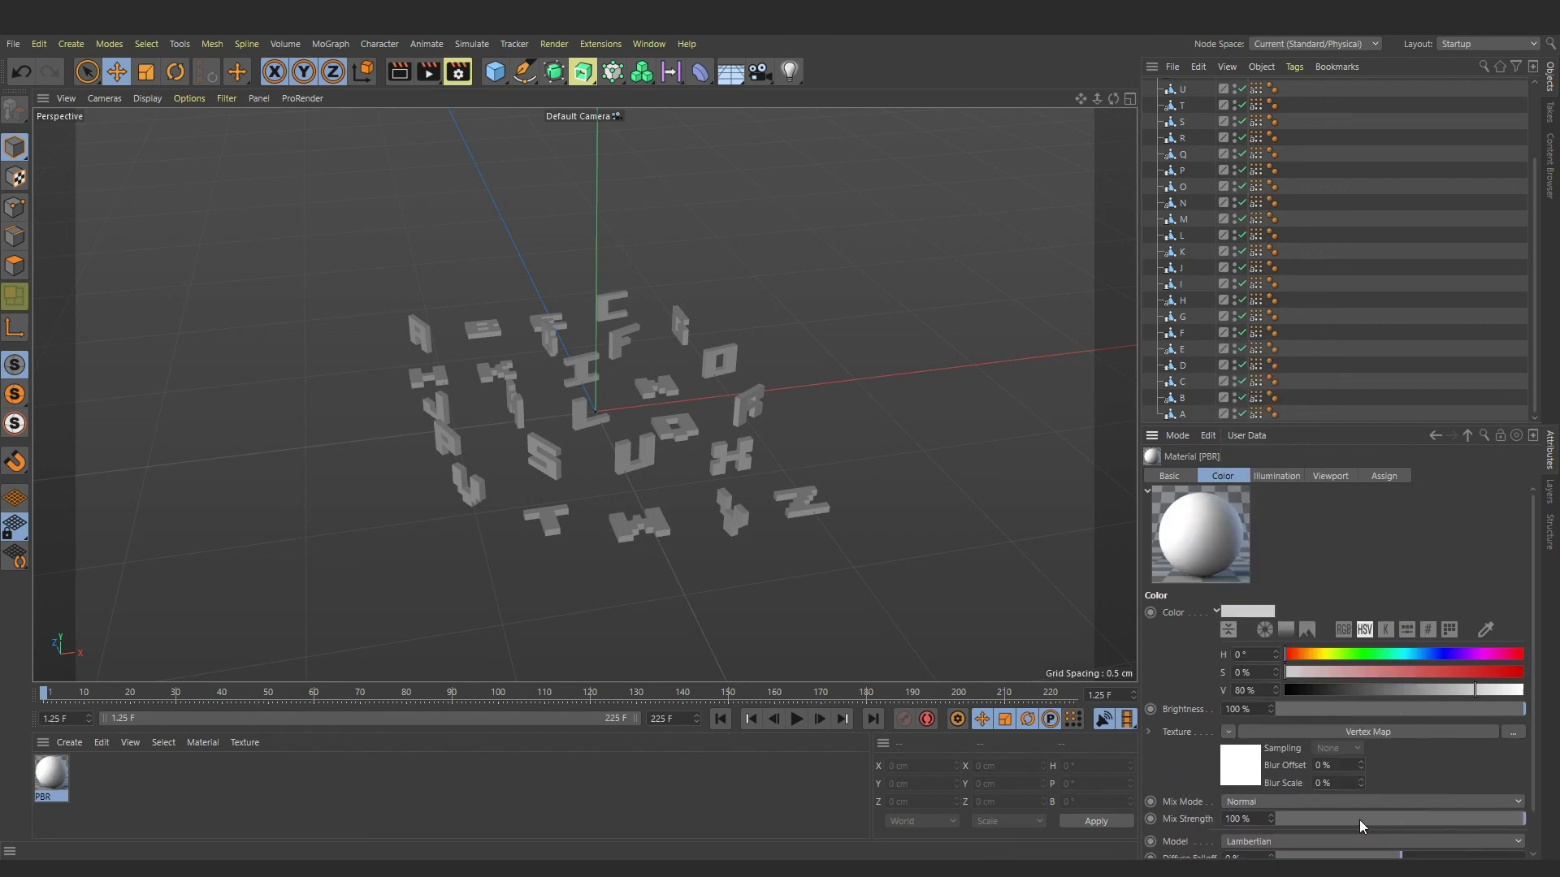
left_click(1344, 733)
left_click_drag(1259, 400, 1261, 613)
Select all letters from Z through A and apply the PBR material to them.
scroll(1203, 238, "up", 3)
left_click(1182, 103)
scroll(1182, 396, "down", 3)
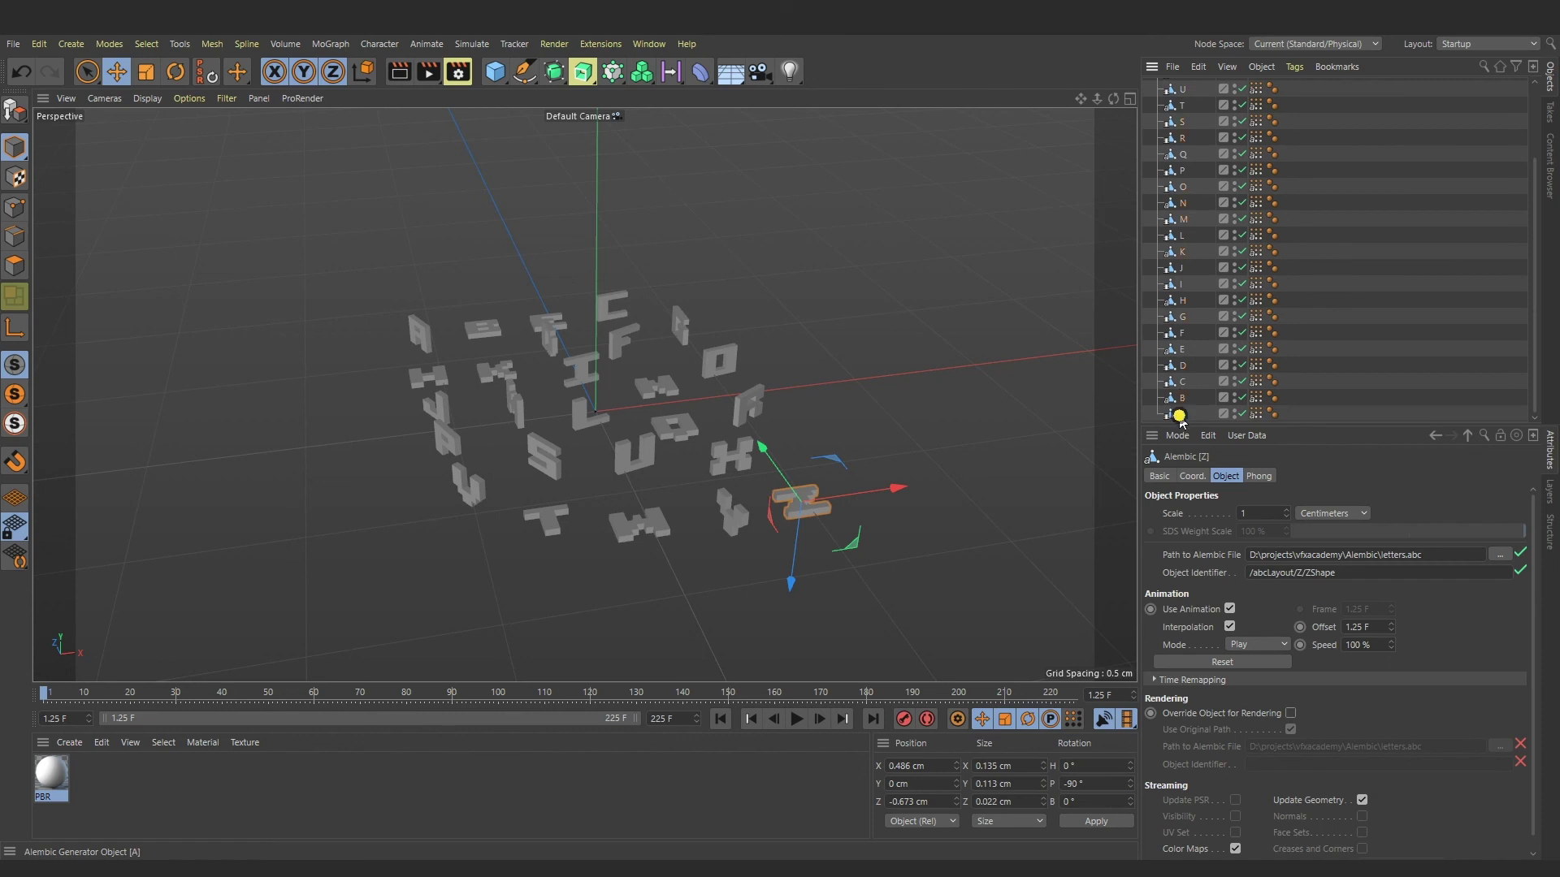
left_click(1182, 415, "shift")
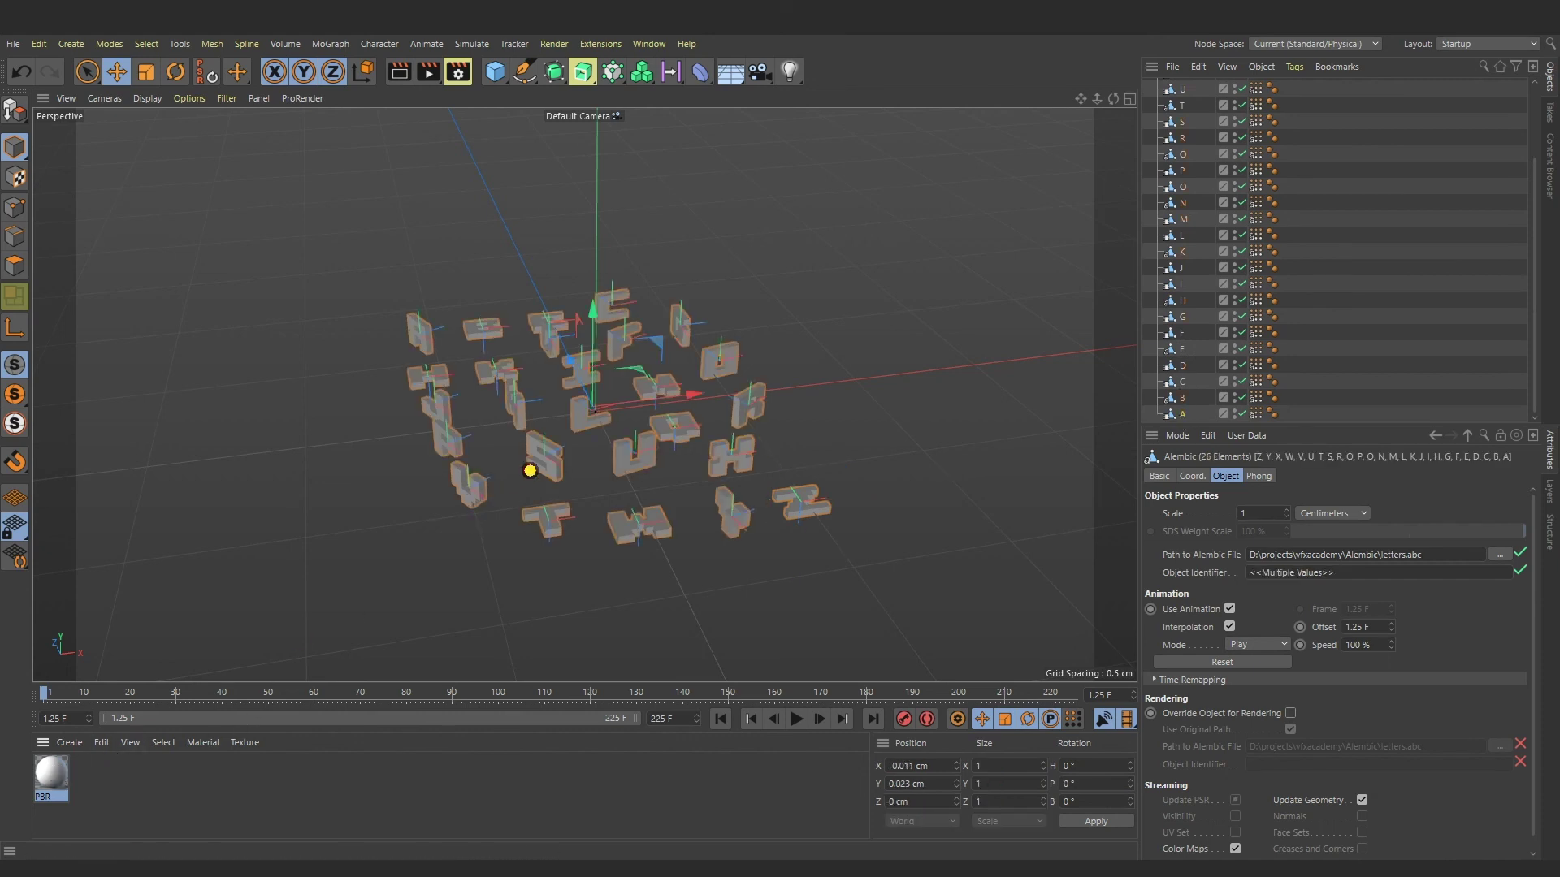
left_click_drag(532, 465, 540, 453)
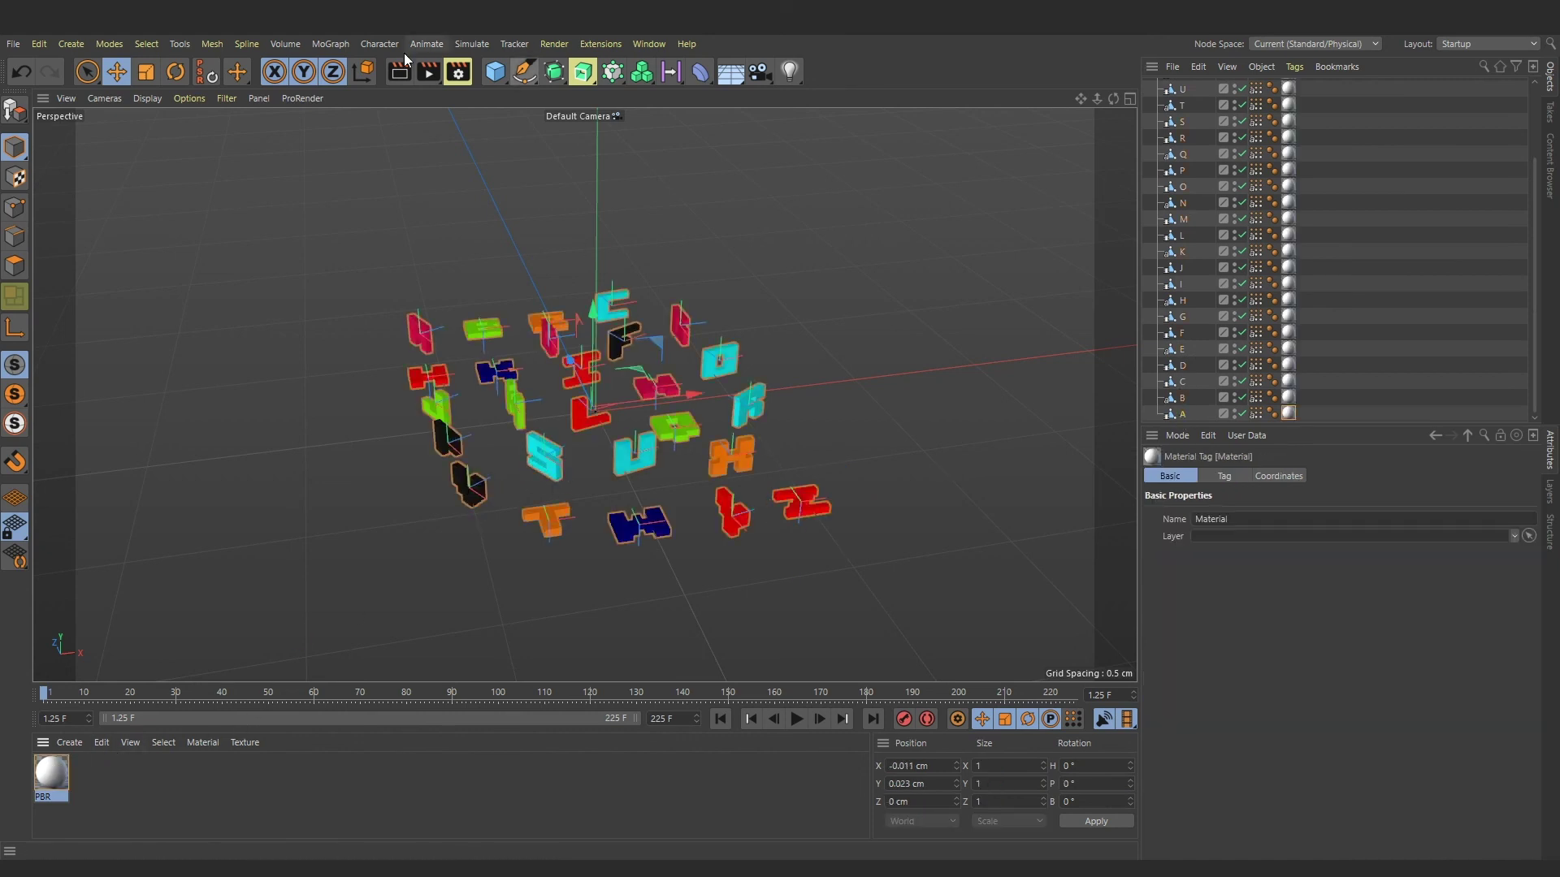